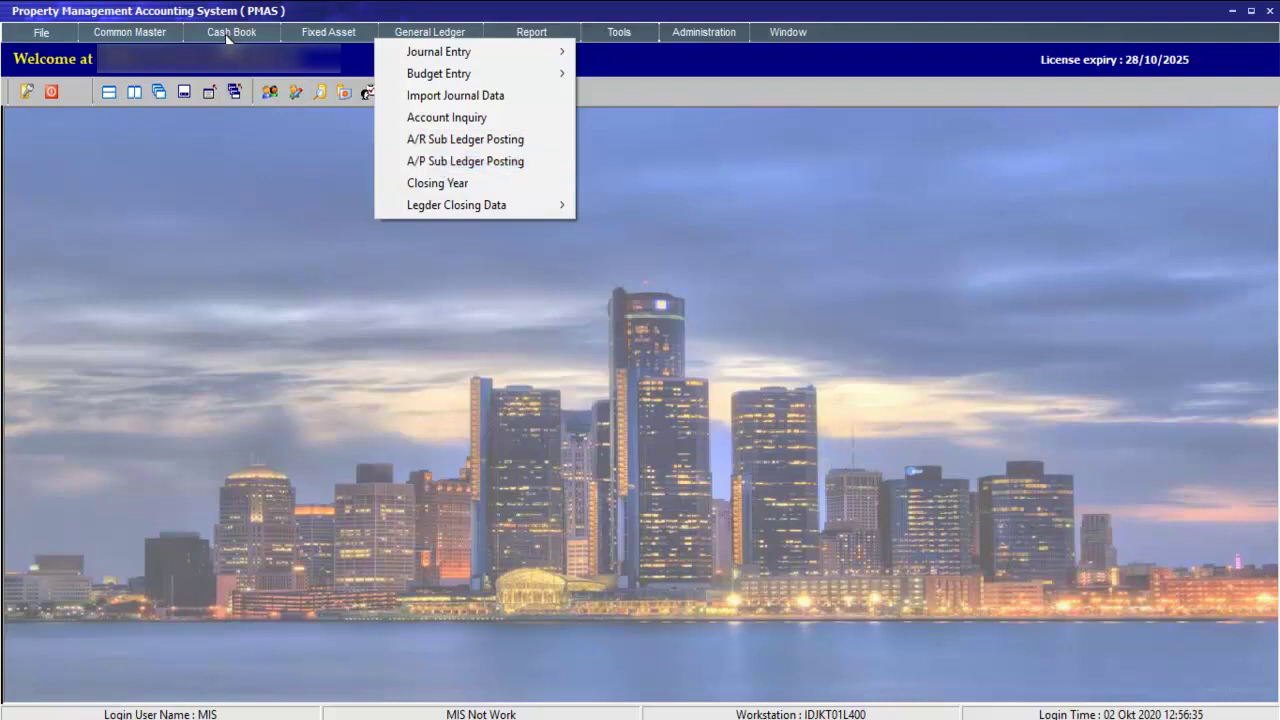
- Open the general ledger Journal Entry form and enlarge the journal header list to show more rows
mouse_move(226, 36)
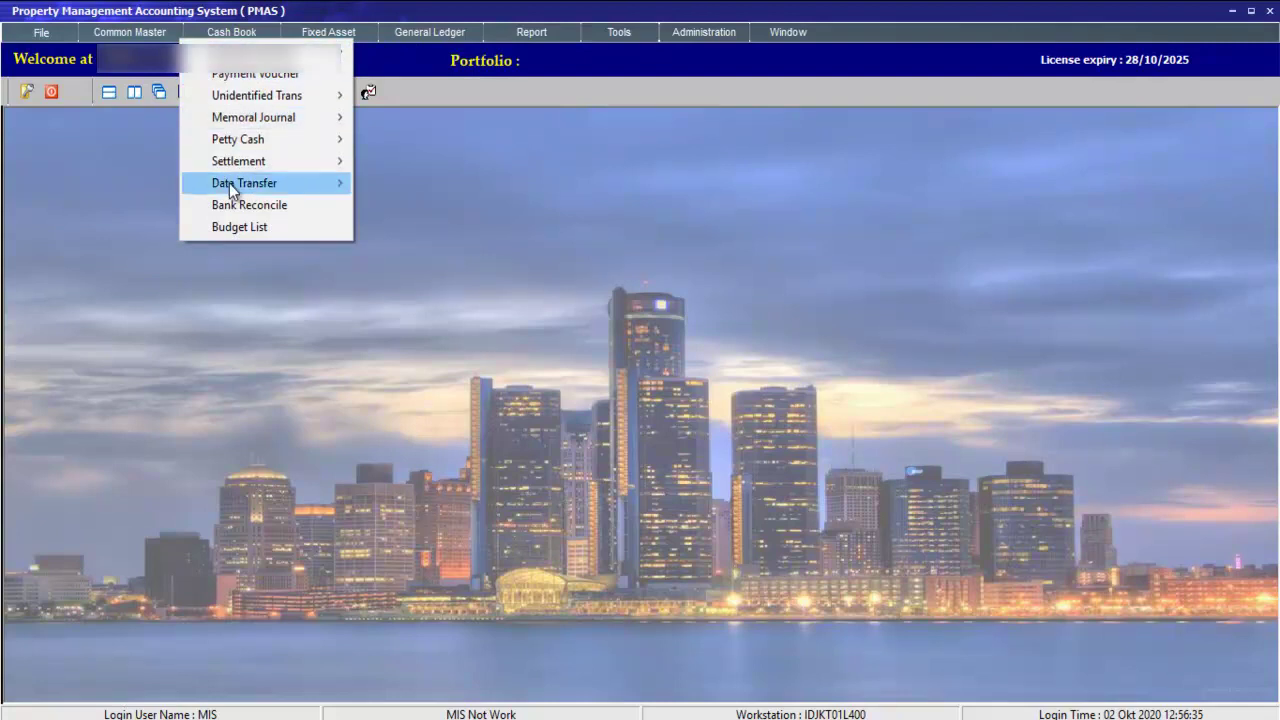
mouse_move(229, 183)
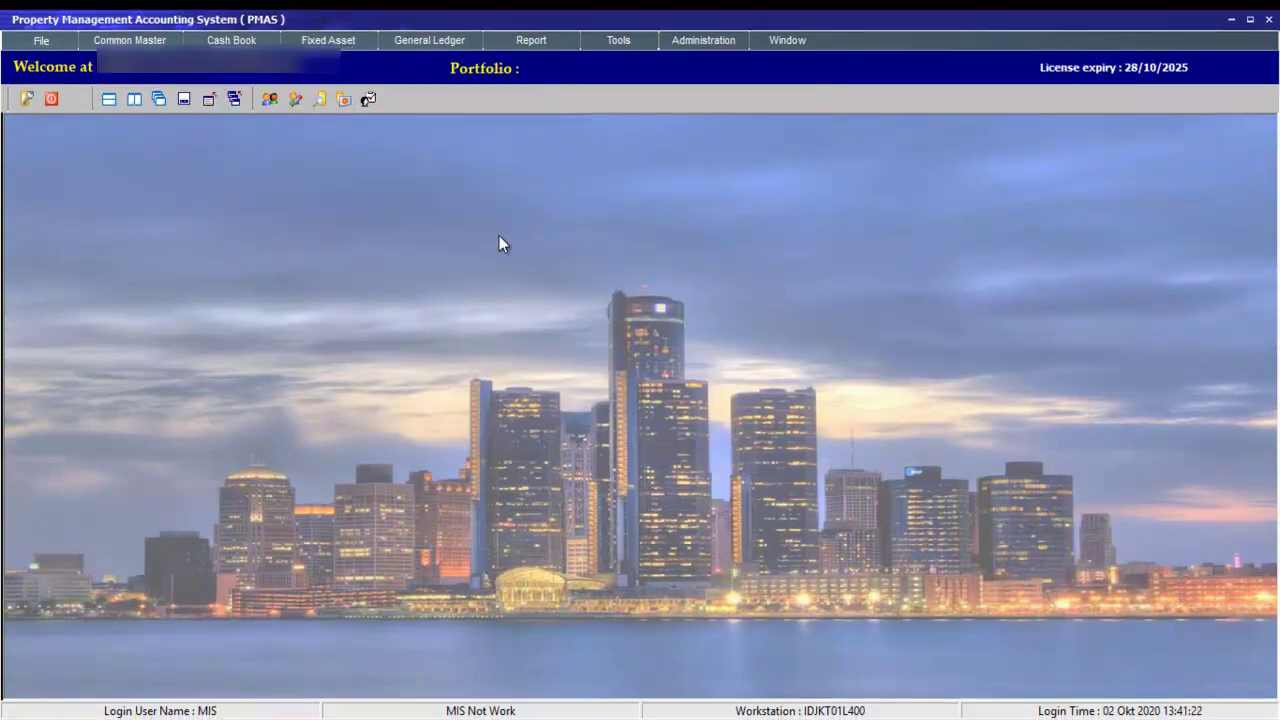
left_click(437, 43)
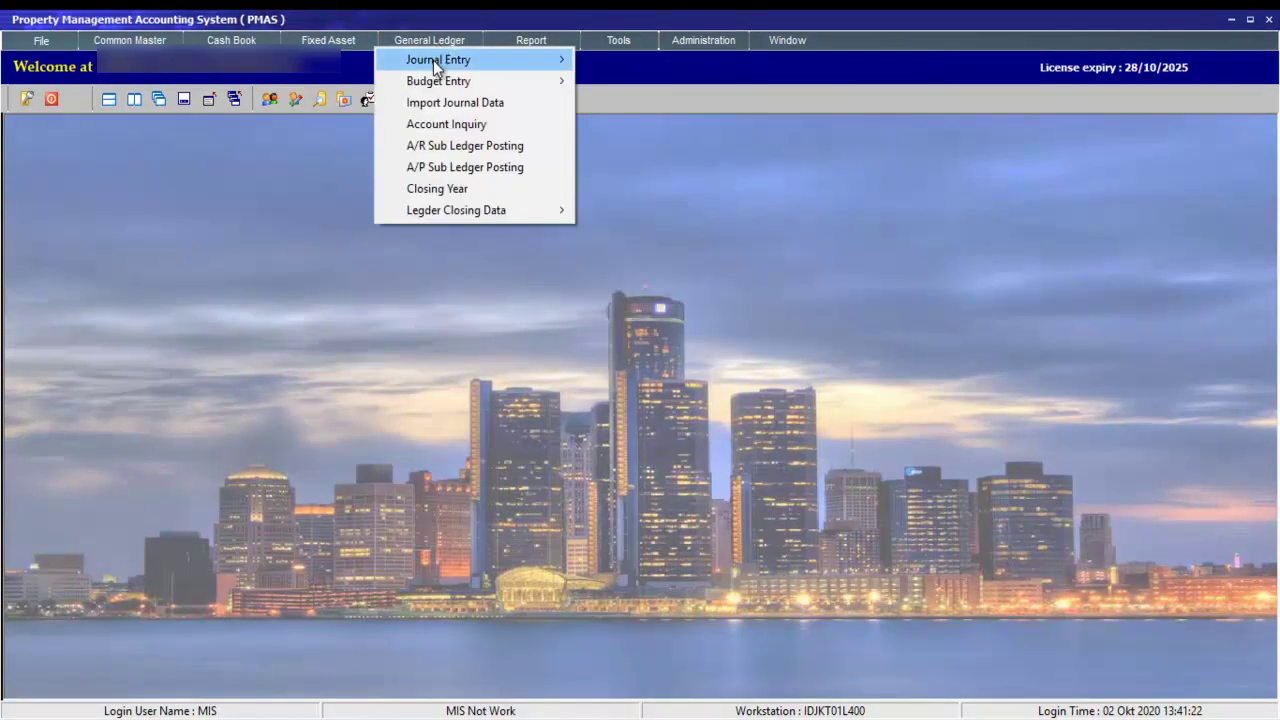
mouse_move(440, 62)
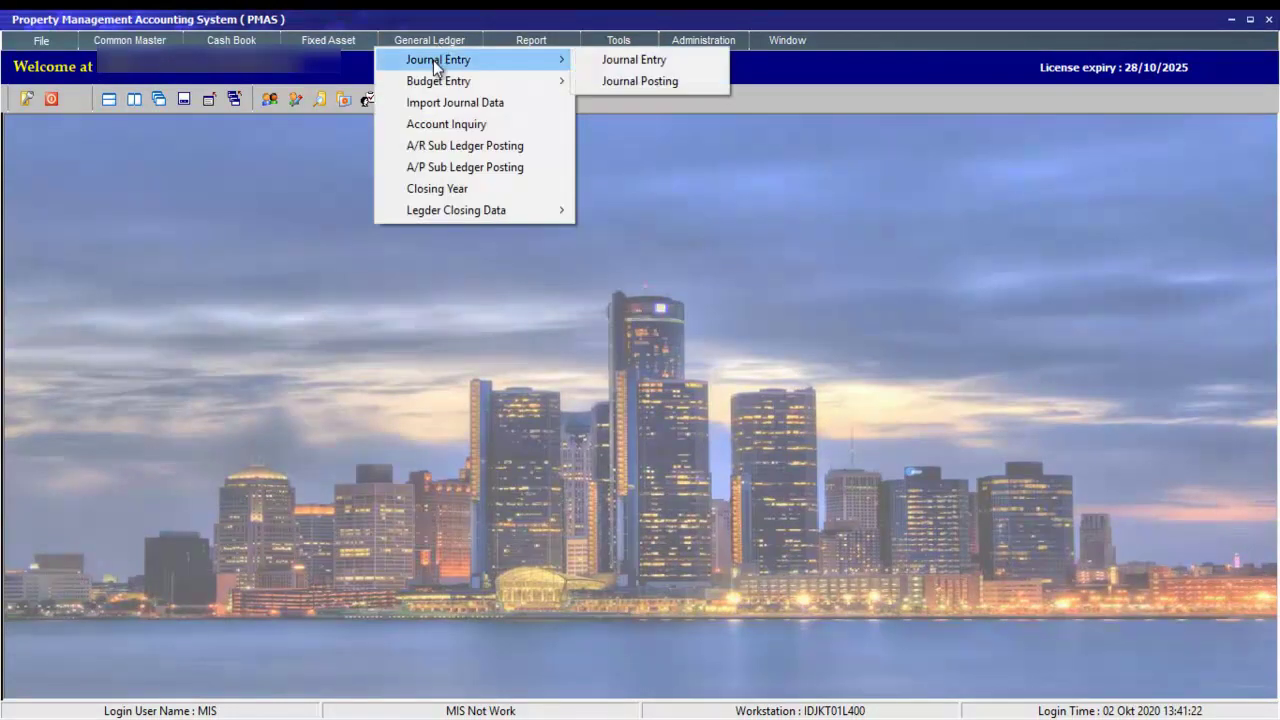
left_click(639, 60)
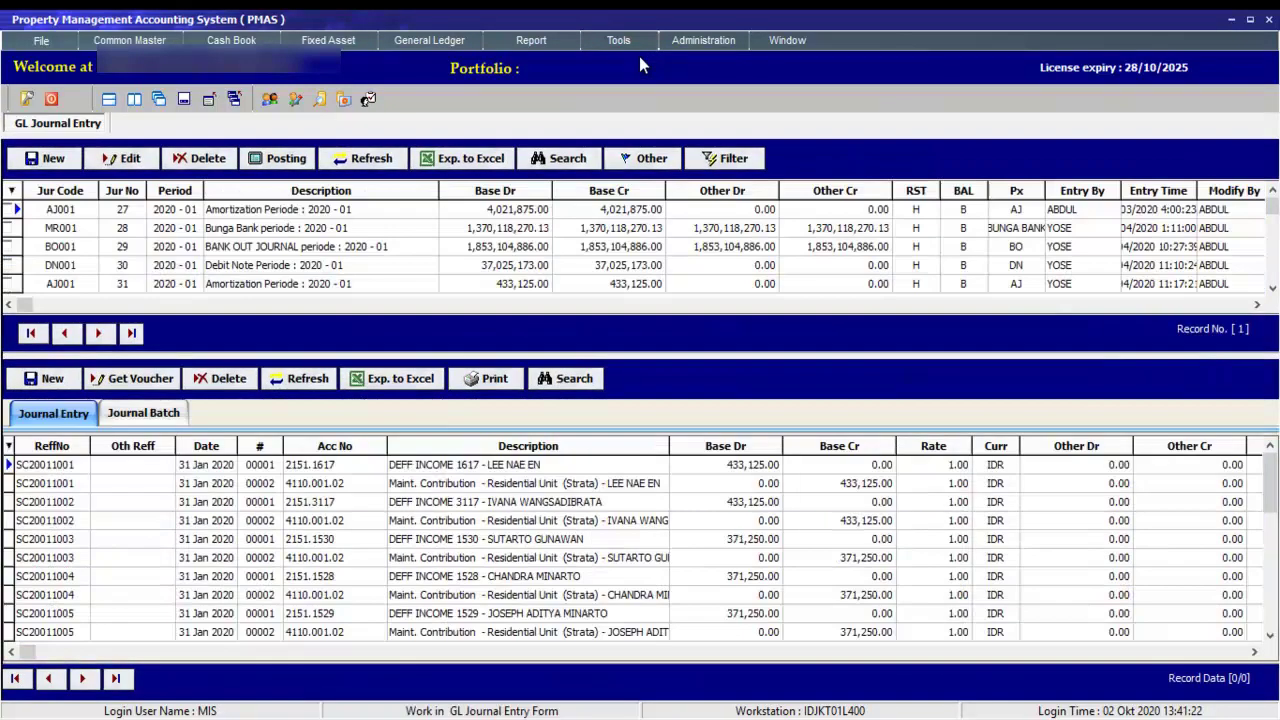
left_click_drag(590, 353, 591, 420)
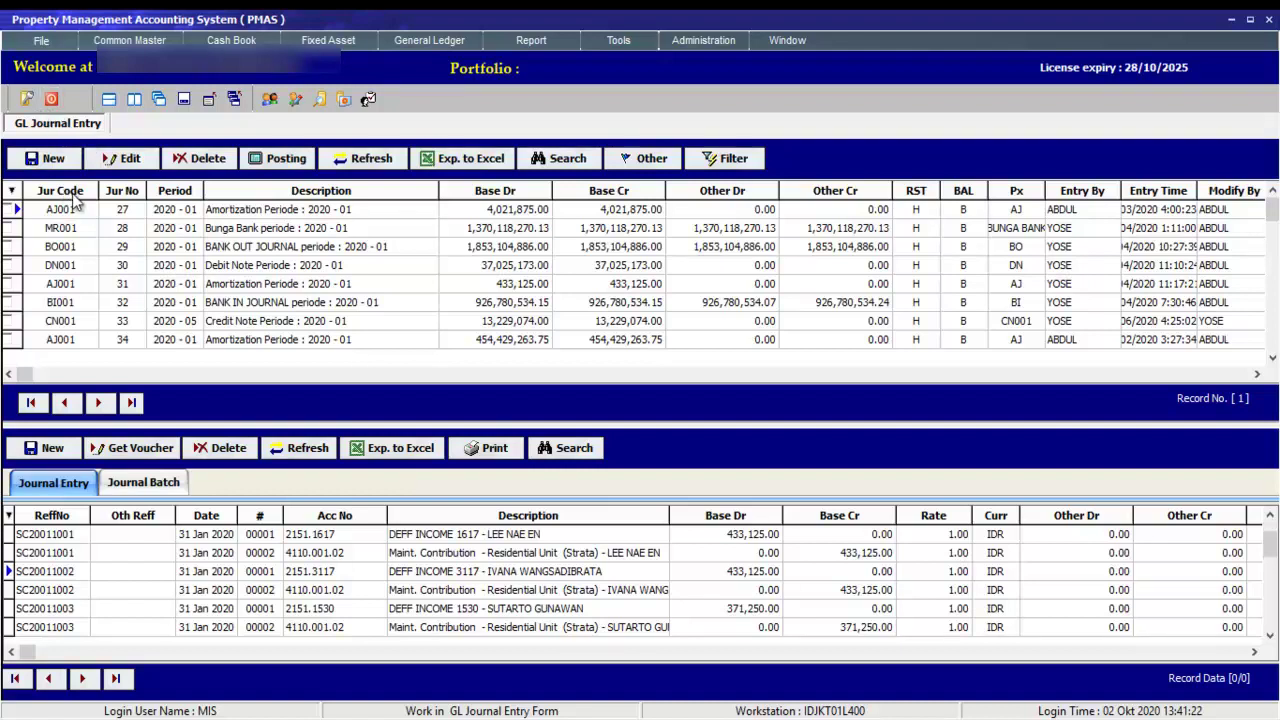
- Start a new journal of type AD001 ADJUSTMENT JOURNAL with accounting period 2020-06
left_click(52, 160)
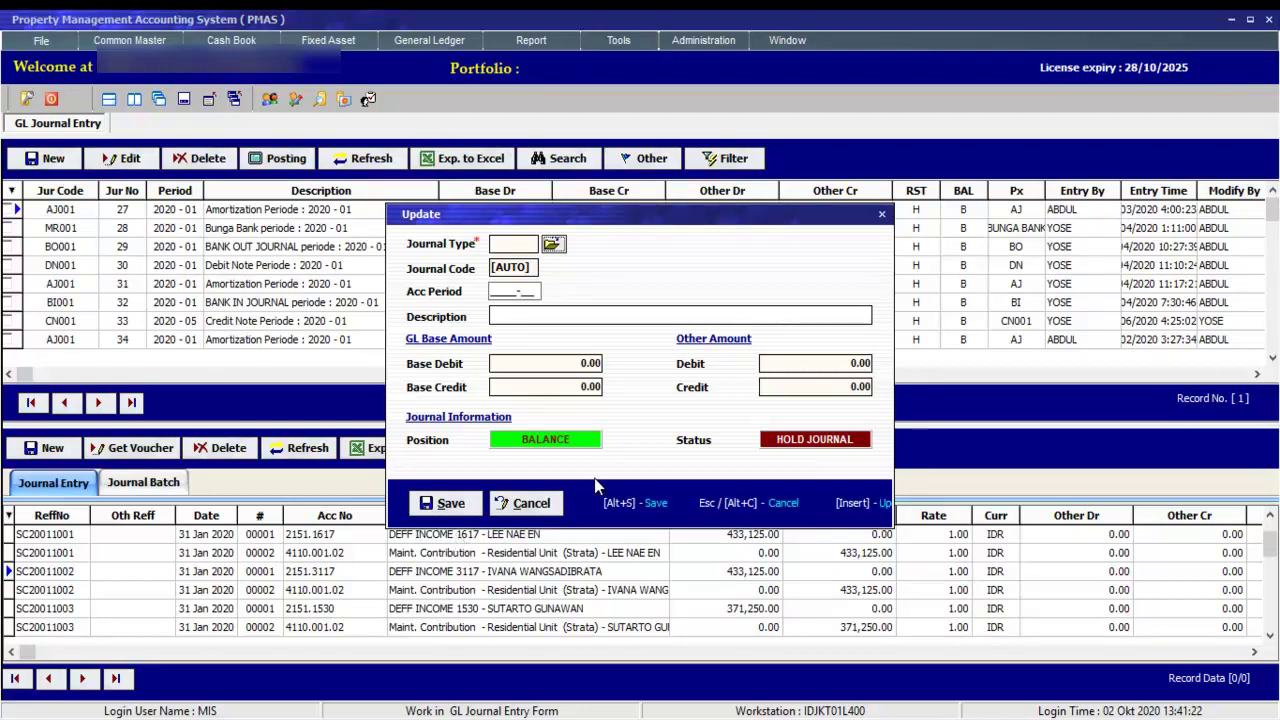
left_click(553, 245)
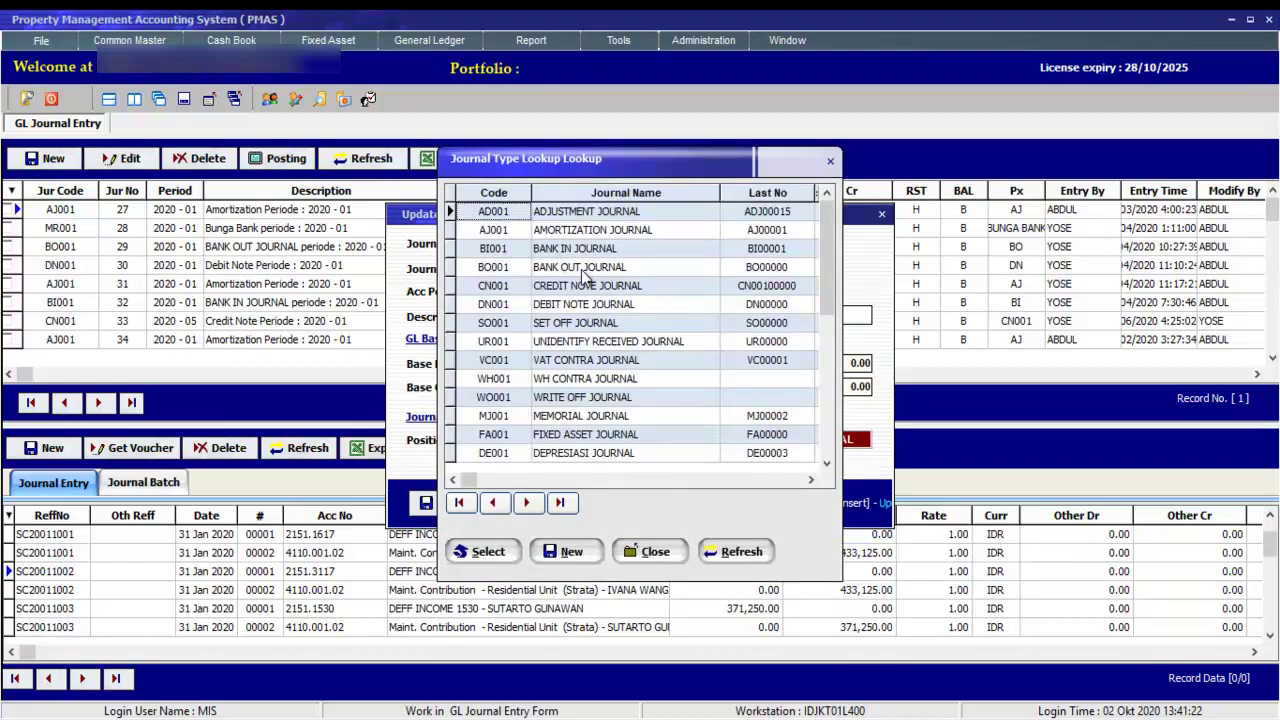
double_click(597, 213)
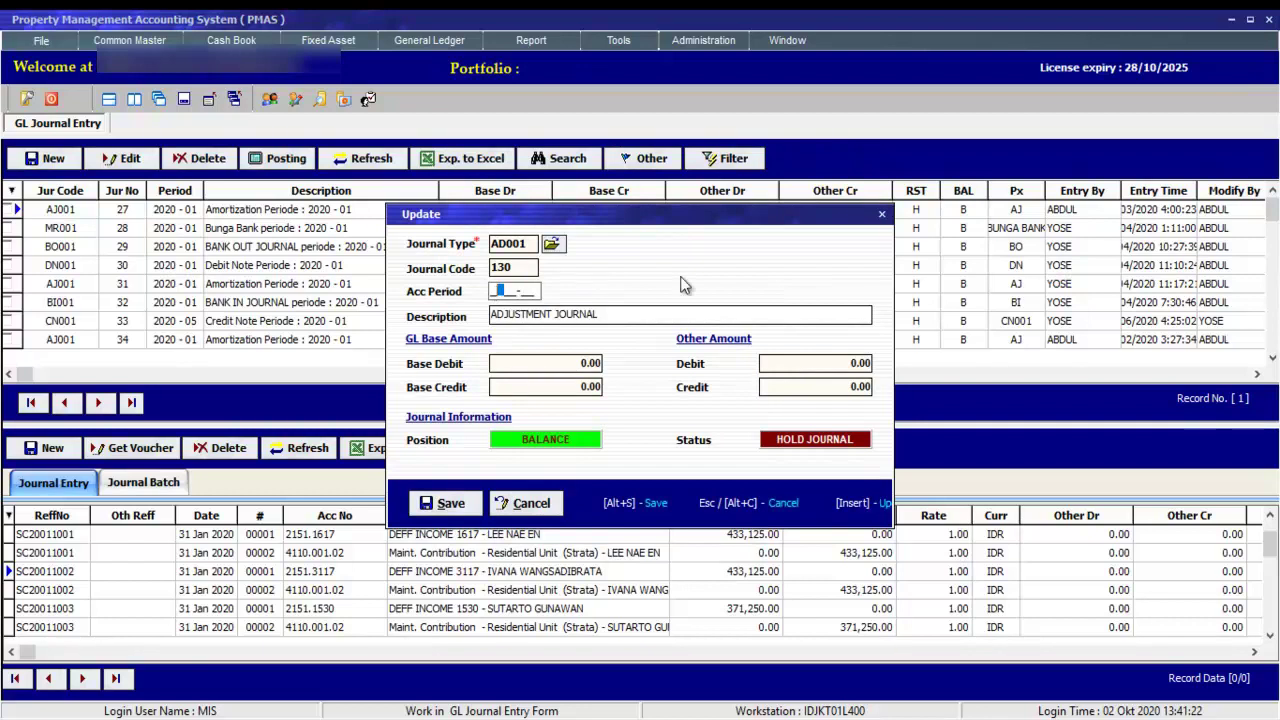
double_click(516, 272)
key("Tab")
type("2020-06")
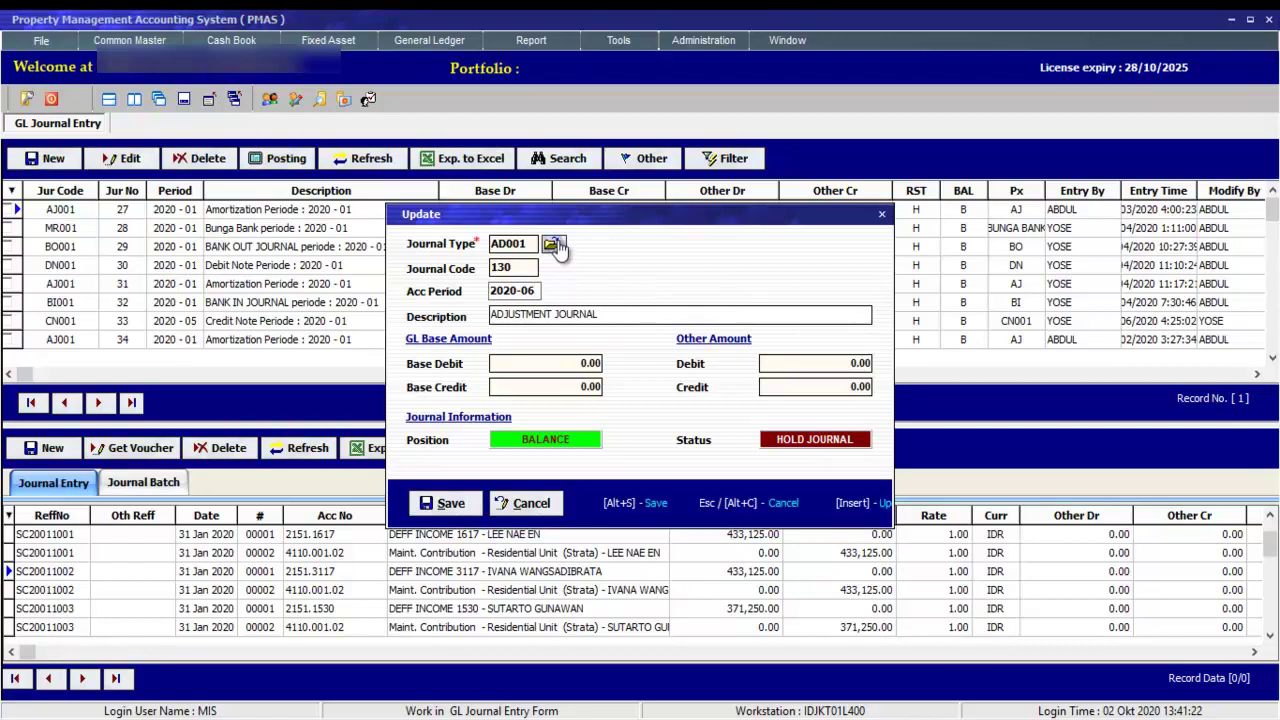
- Extend the journal description to "ADJUSTMENT JOURNAL 2020-06" and save the new journal
left_click(635, 310)
type("2020-06")
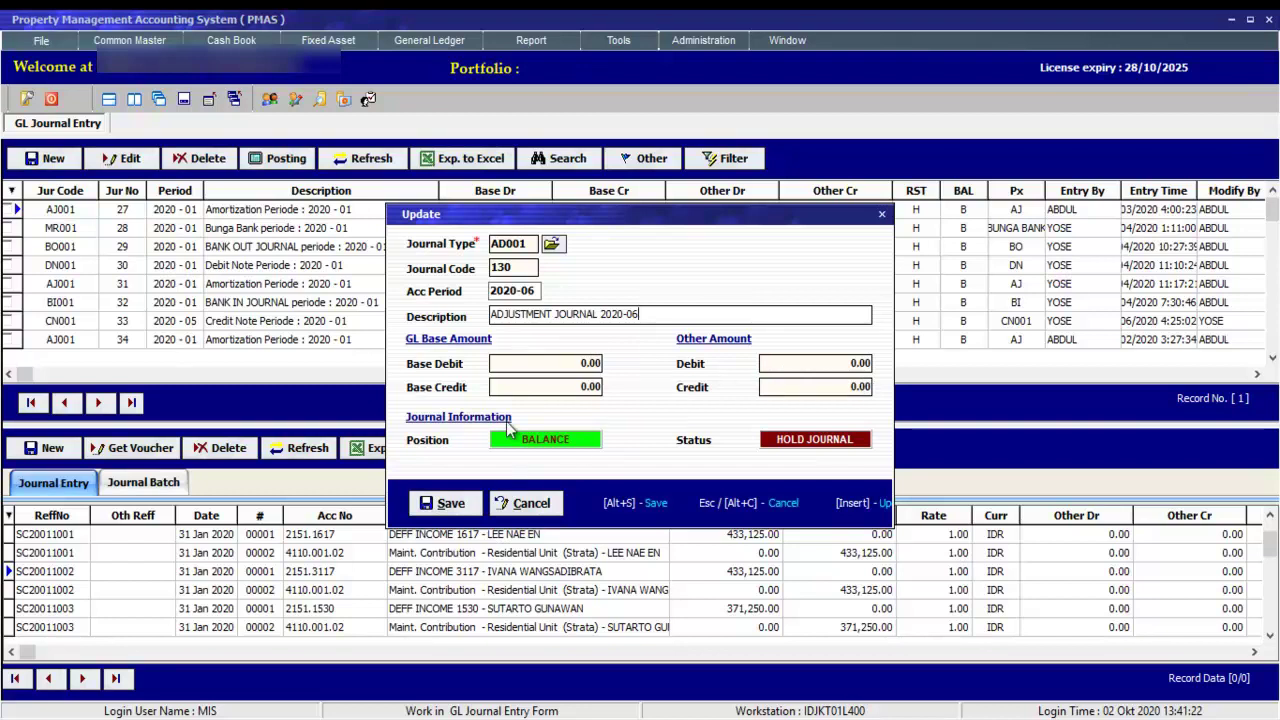
left_click(463, 508)
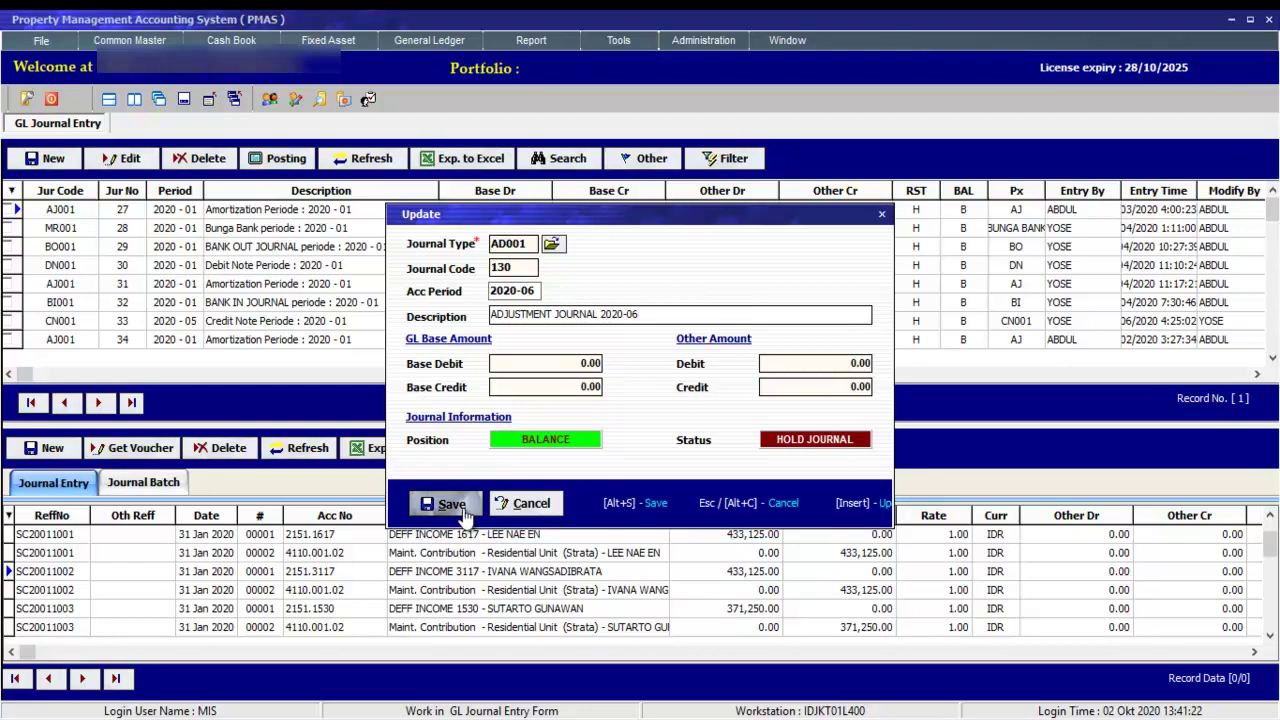
left_click(639, 402)
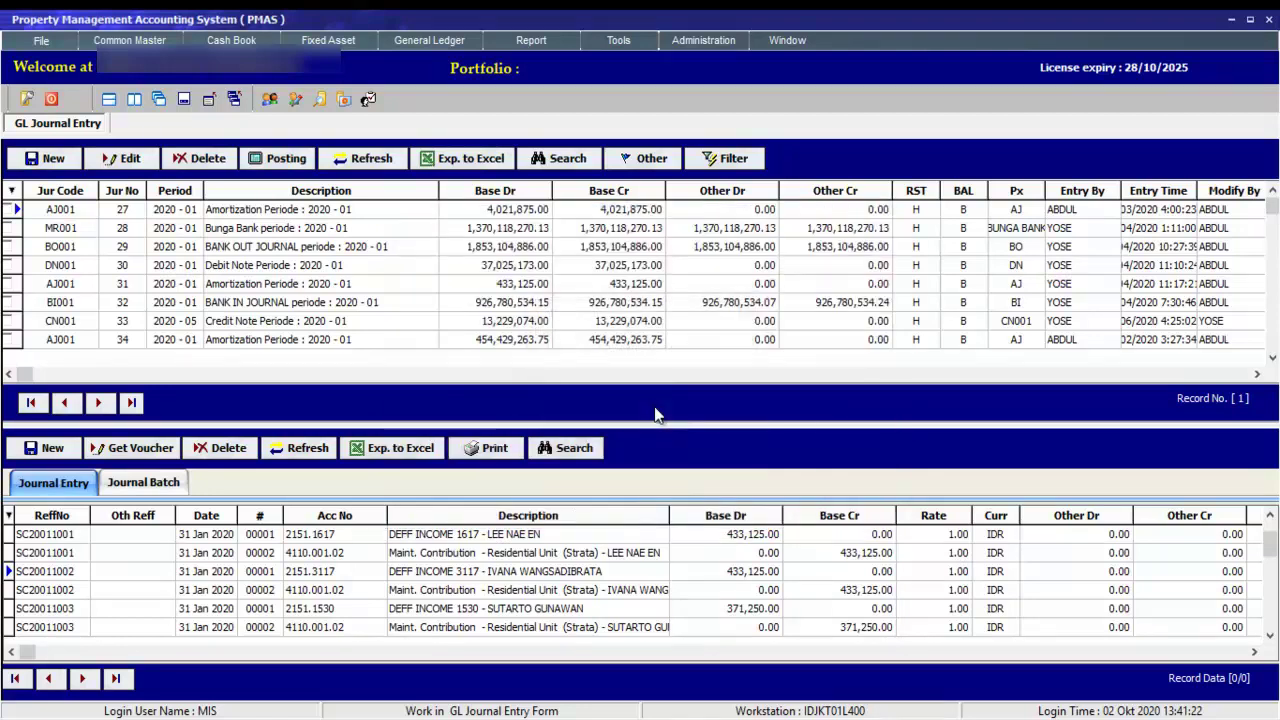
- Filter the journal list to periods 2020-06 through 2020-06 and select the ADJUSTMENT JOURNAL 2020-06 record
left_click(750, 163)
type("2020-06")
left_click(517, 414)
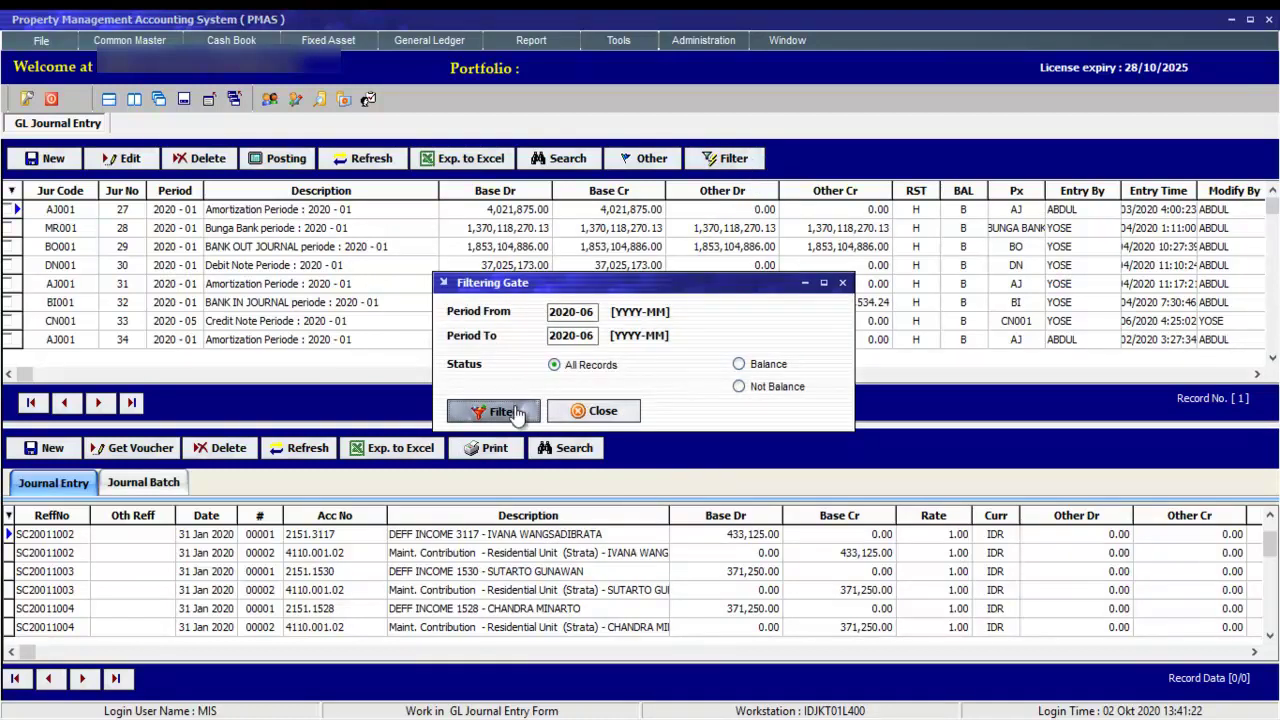
left_click_drag(1275, 250, 1273, 352)
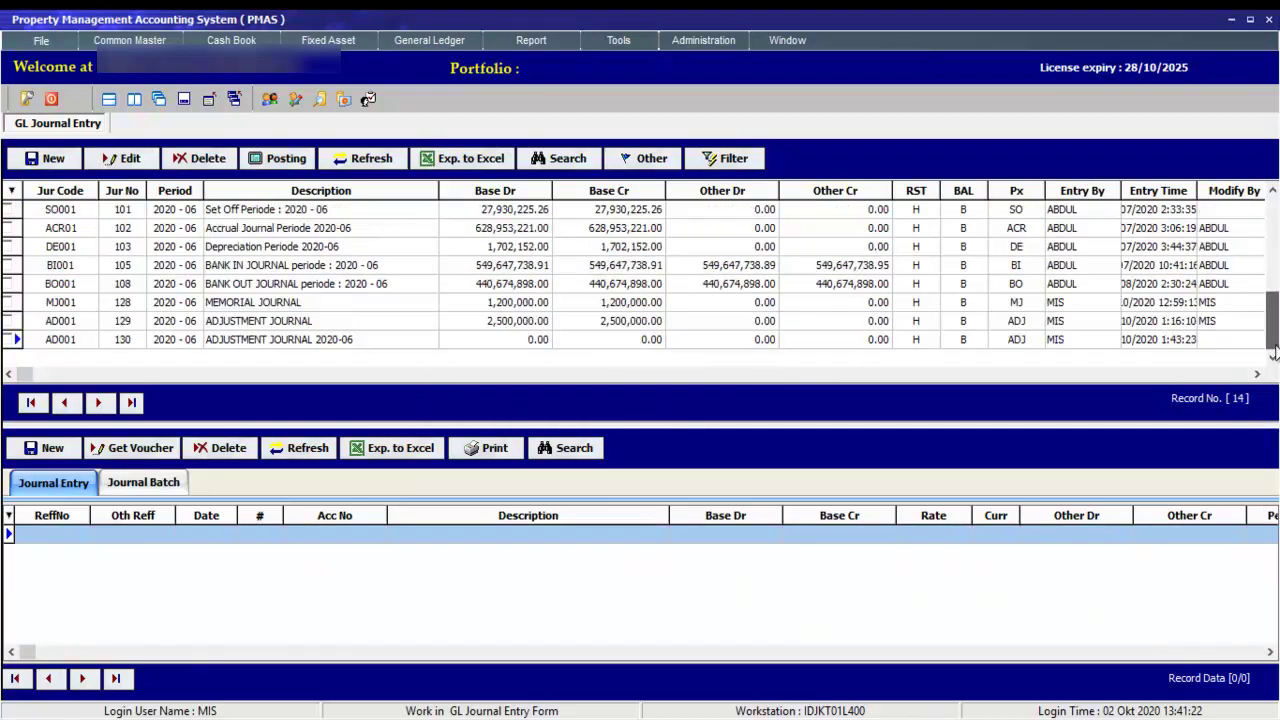
left_click(329, 320)
left_click(323, 340)
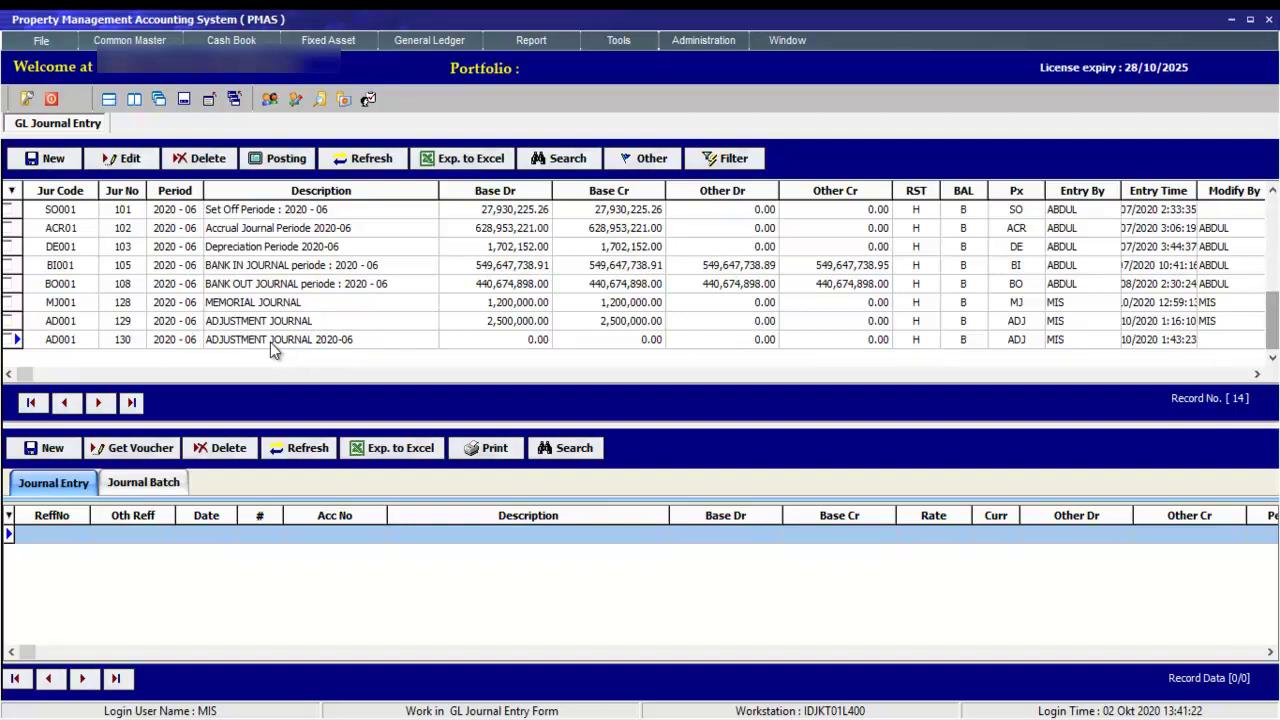
- Create a journal entry voucher under the selected journal with other reference number M01928
left_click(52, 454)
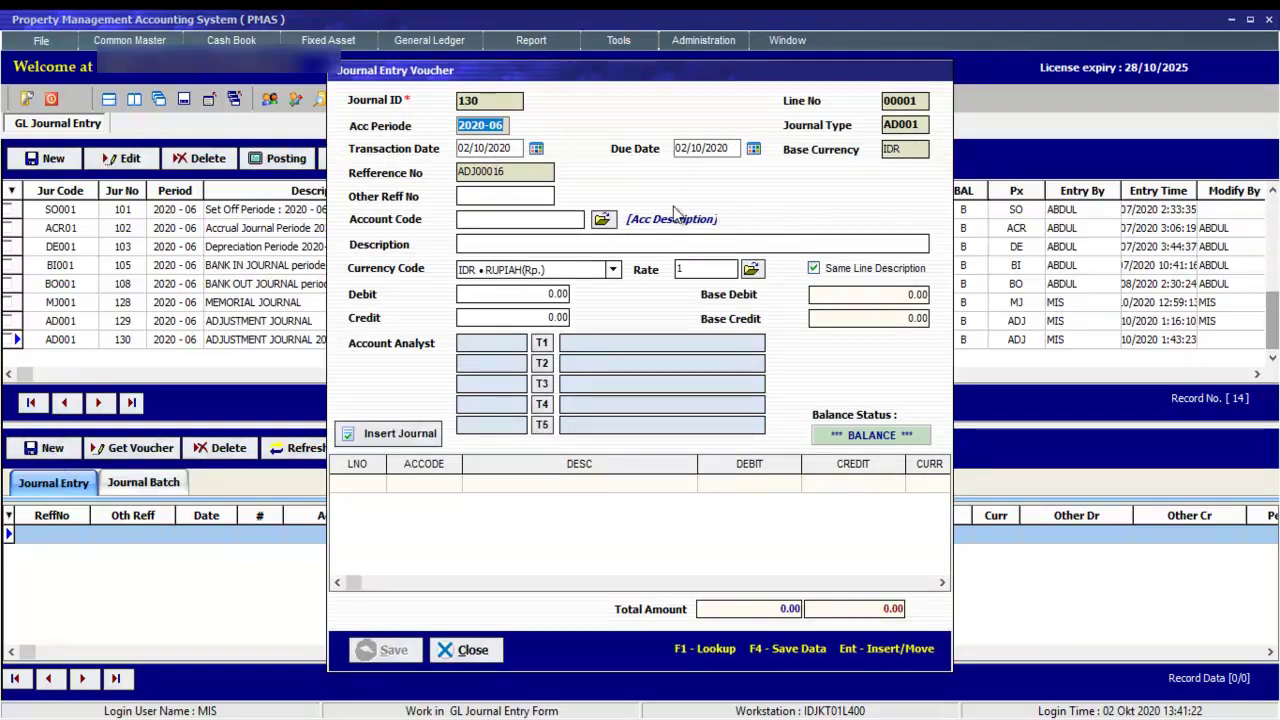
key("Return")
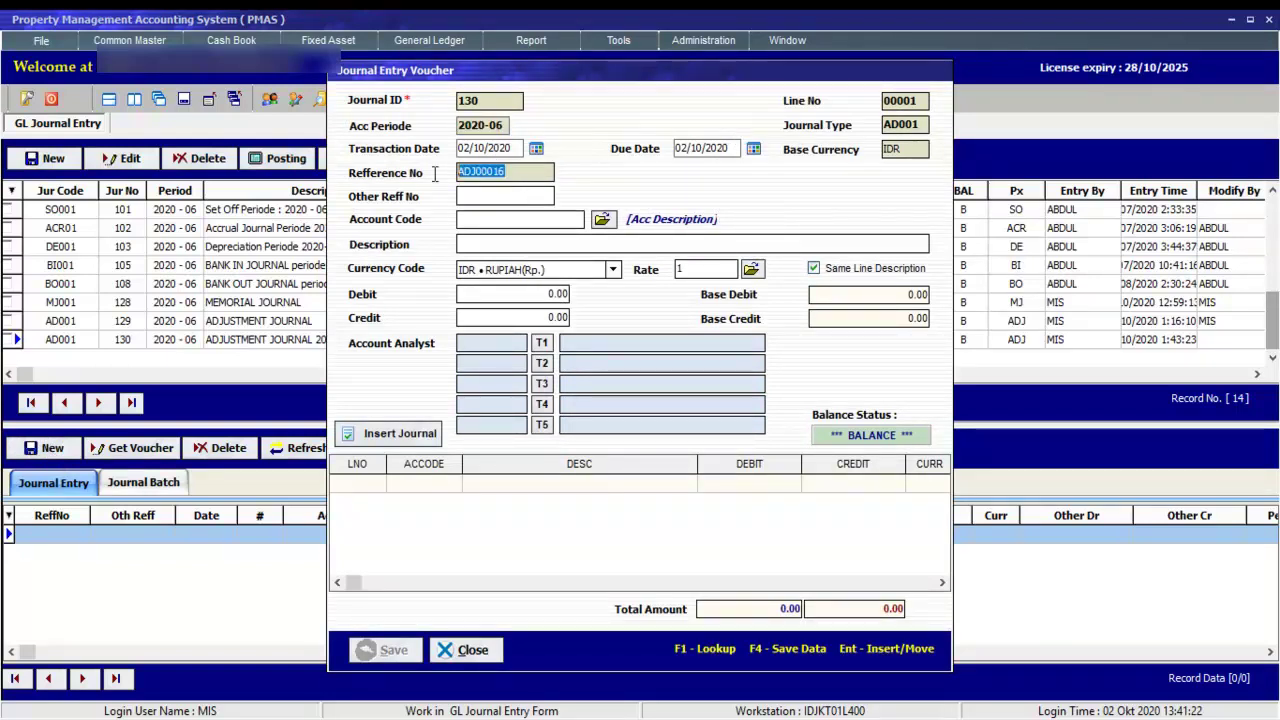
key("Return")
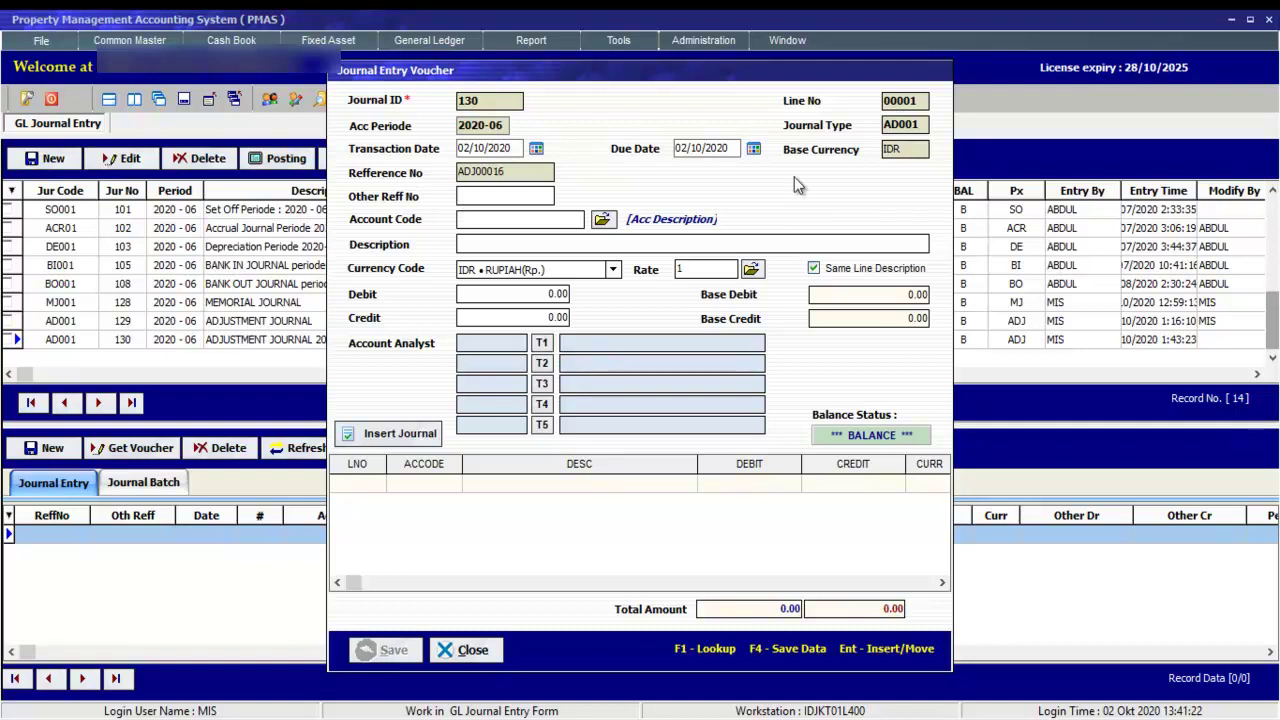
type("M01928")
- Add a voucher line for account 4110.001.01, Maint. Contribution - Office (Strata), with a debit of 1,000,000
left_click(603, 226)
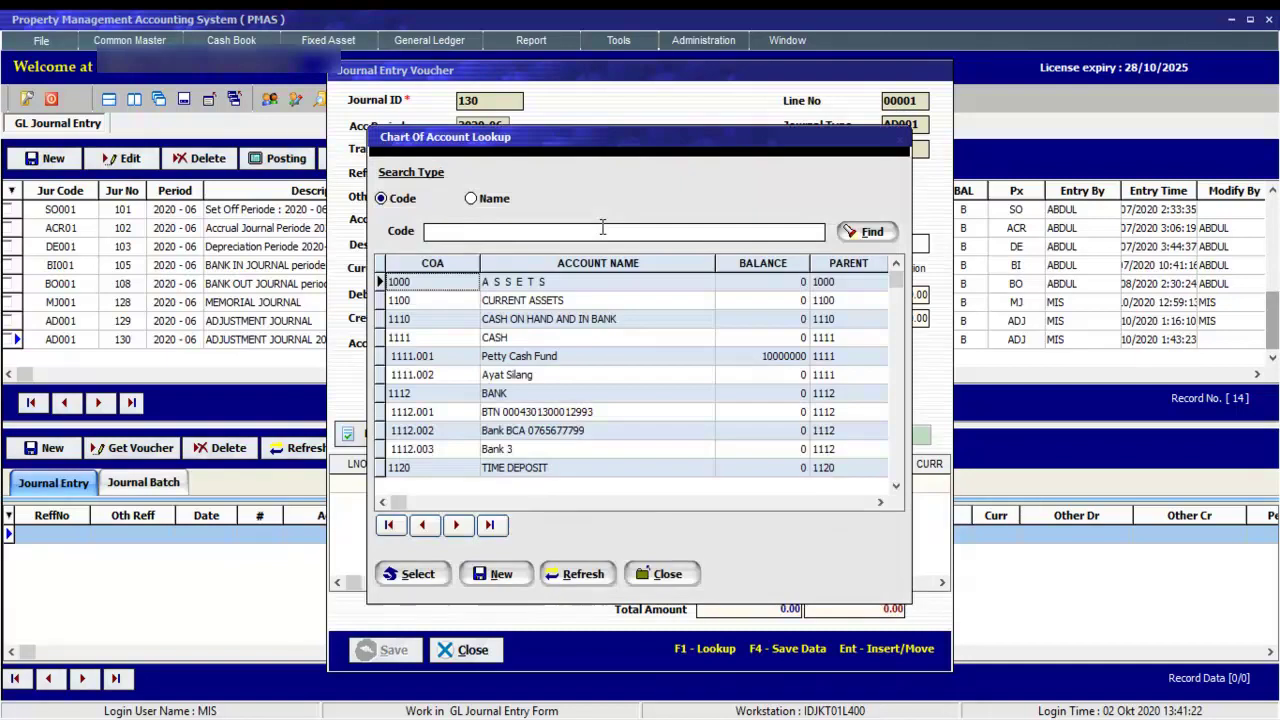
left_click(561, 230)
type("4110")
key("Return")
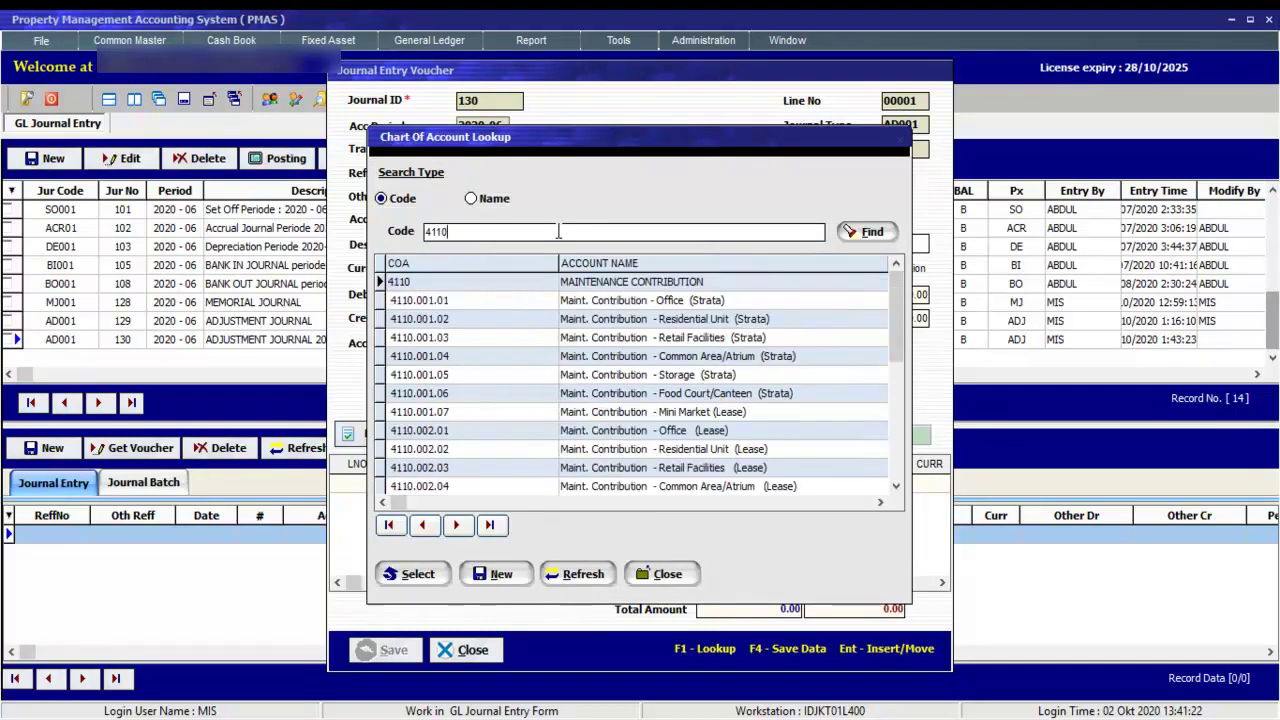
double_click(563, 311)
type("1000000")
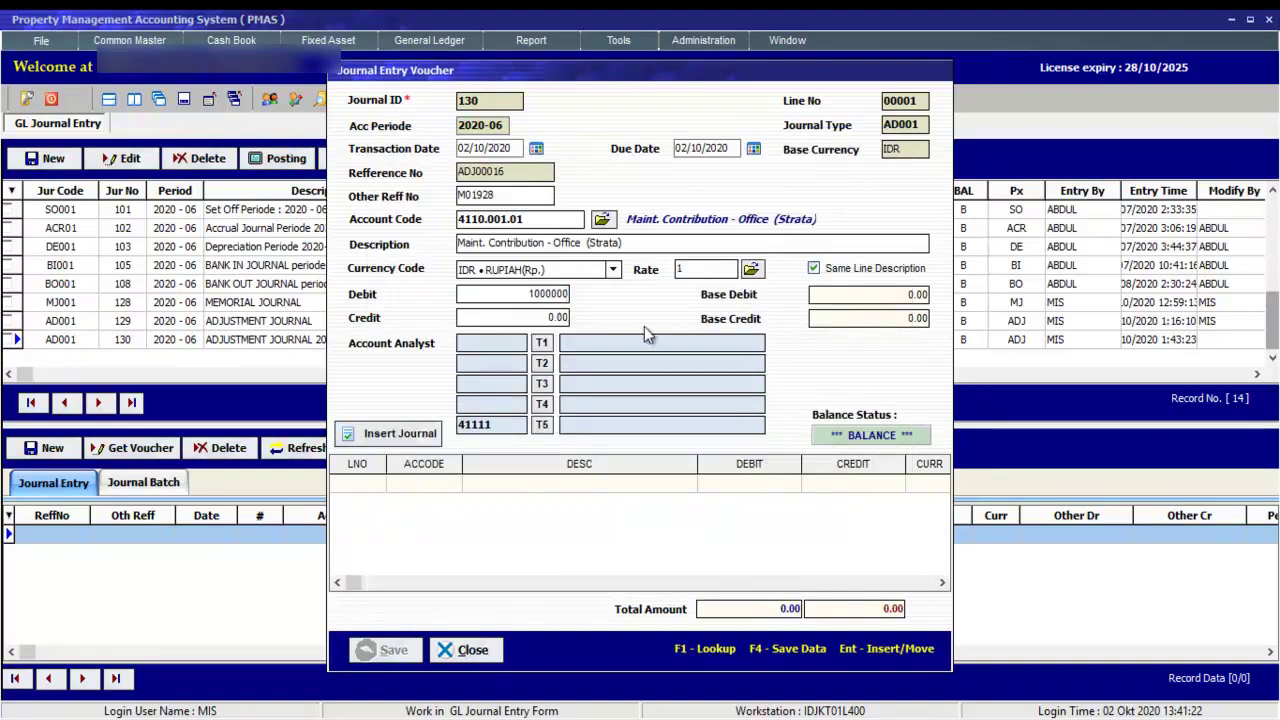
key("Return")
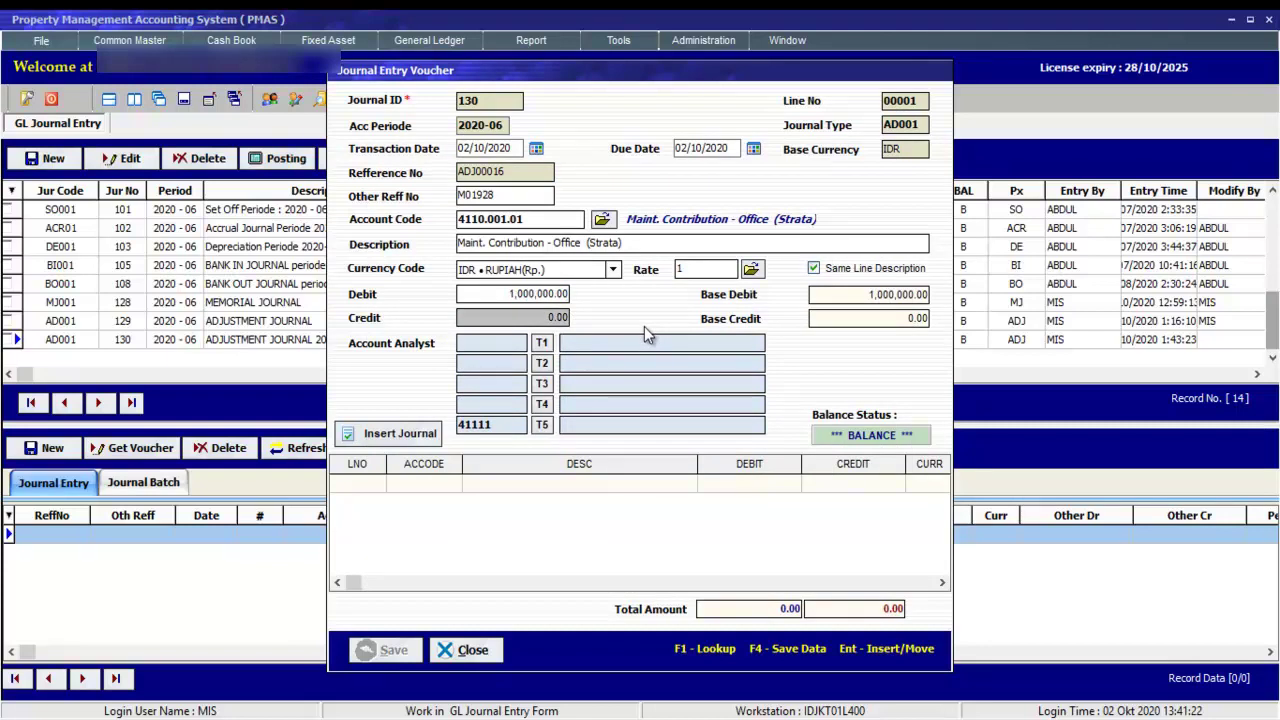
key("Return")
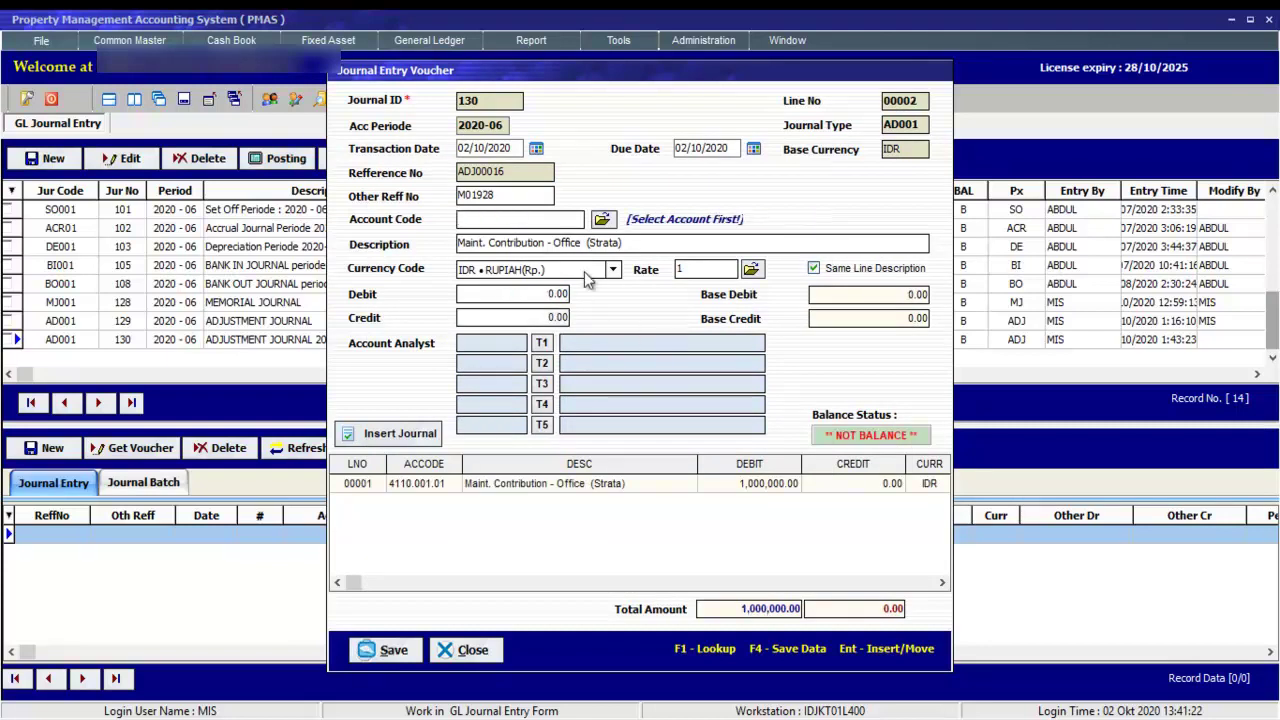
- Add a second voucher line for account 4110.002.01, Maint. Contribution - Office (Lease), with a credit of 1,000,000
left_click(601, 224)
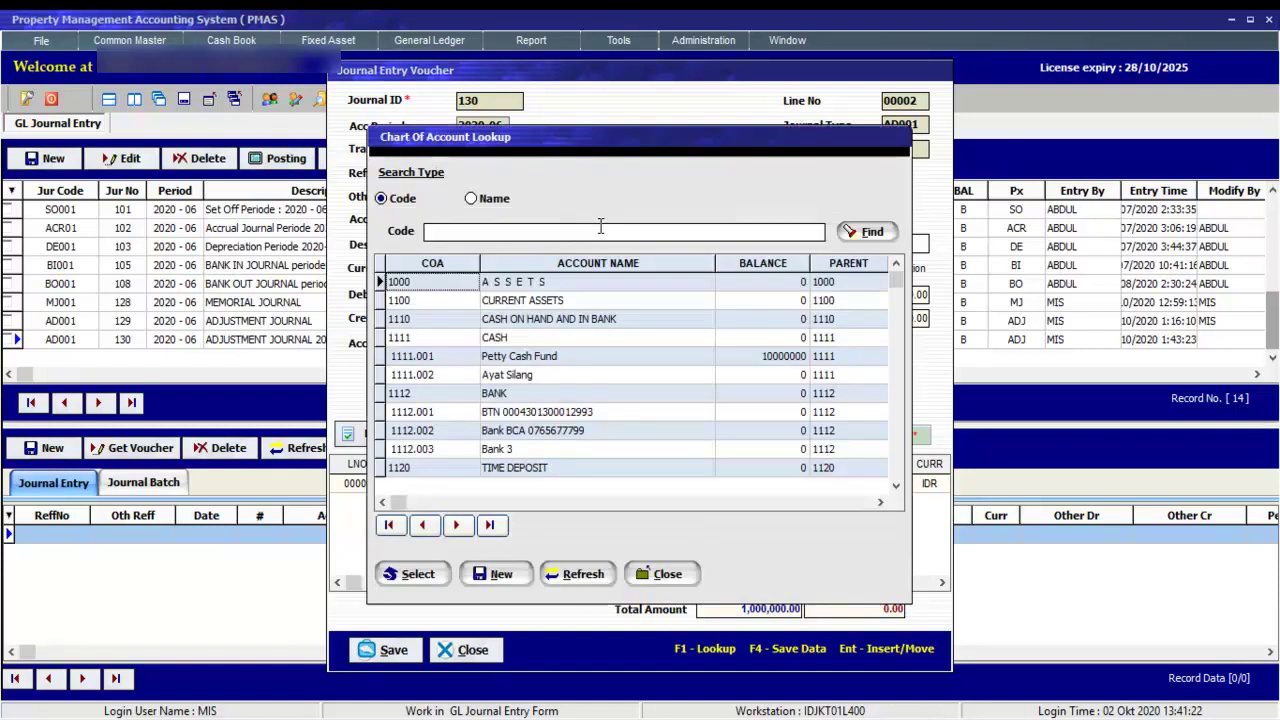
type("411")
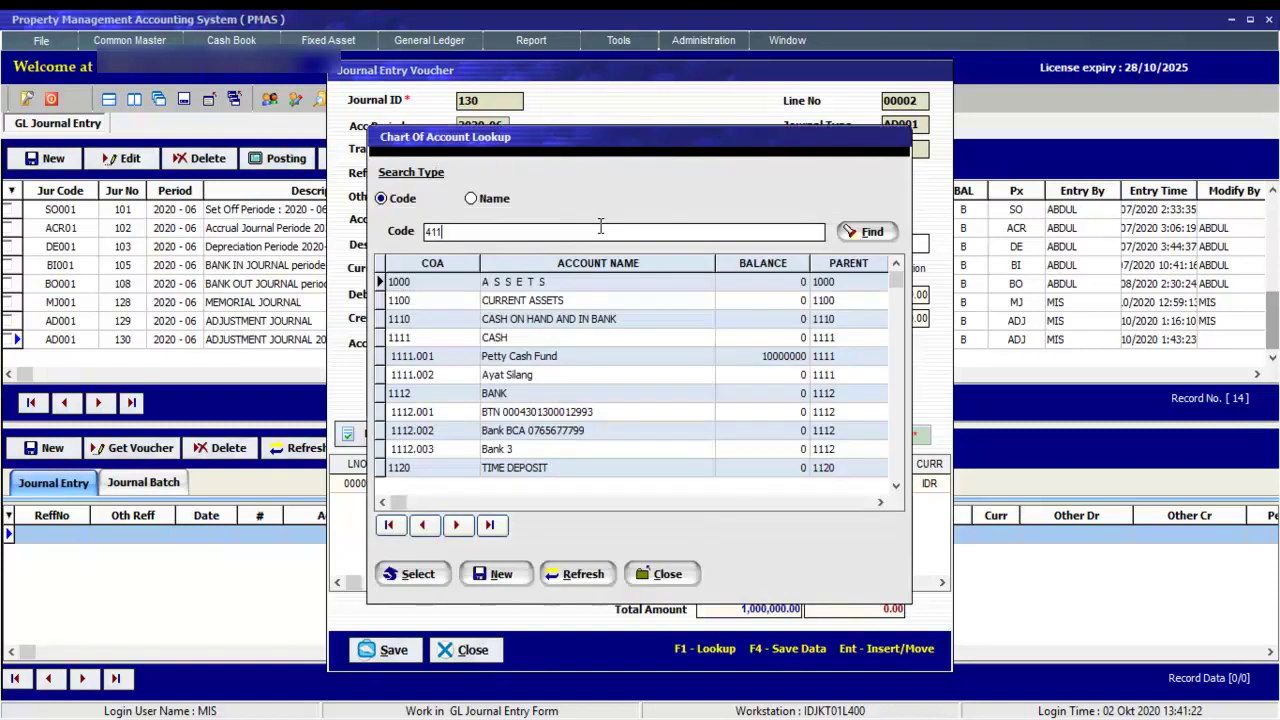
double_click(614, 430)
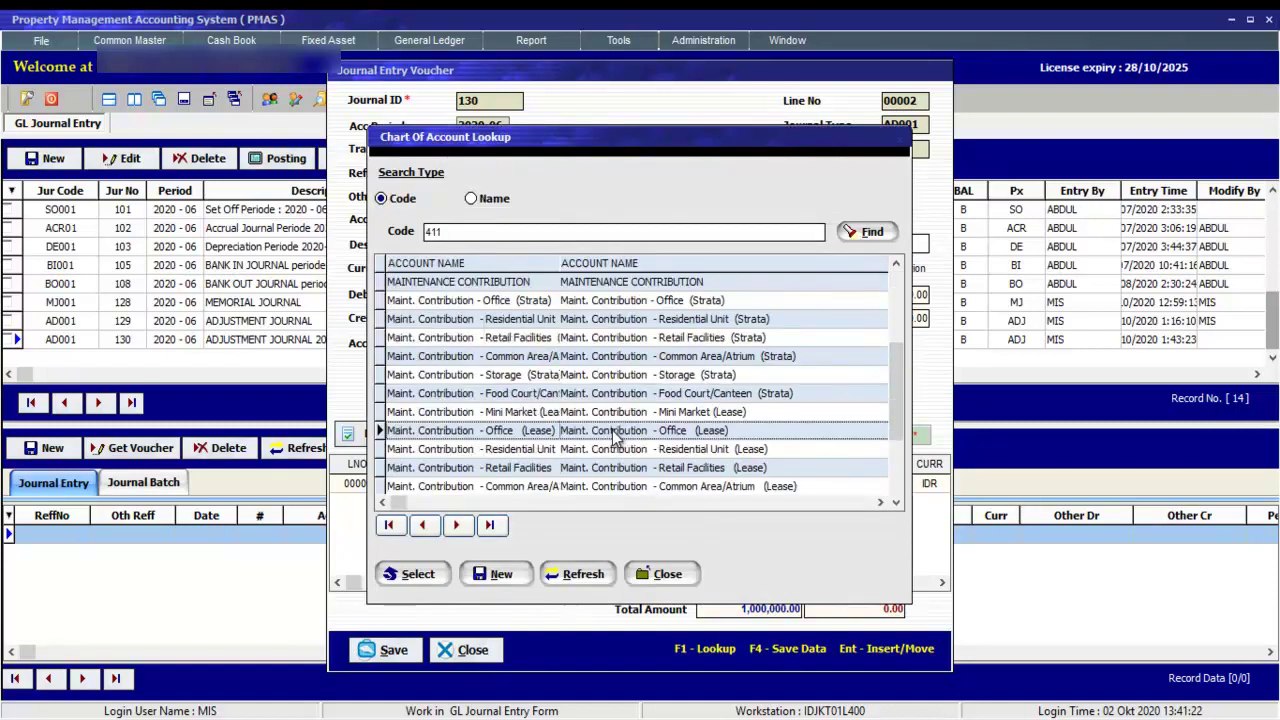
key("Return")
type("1000000")
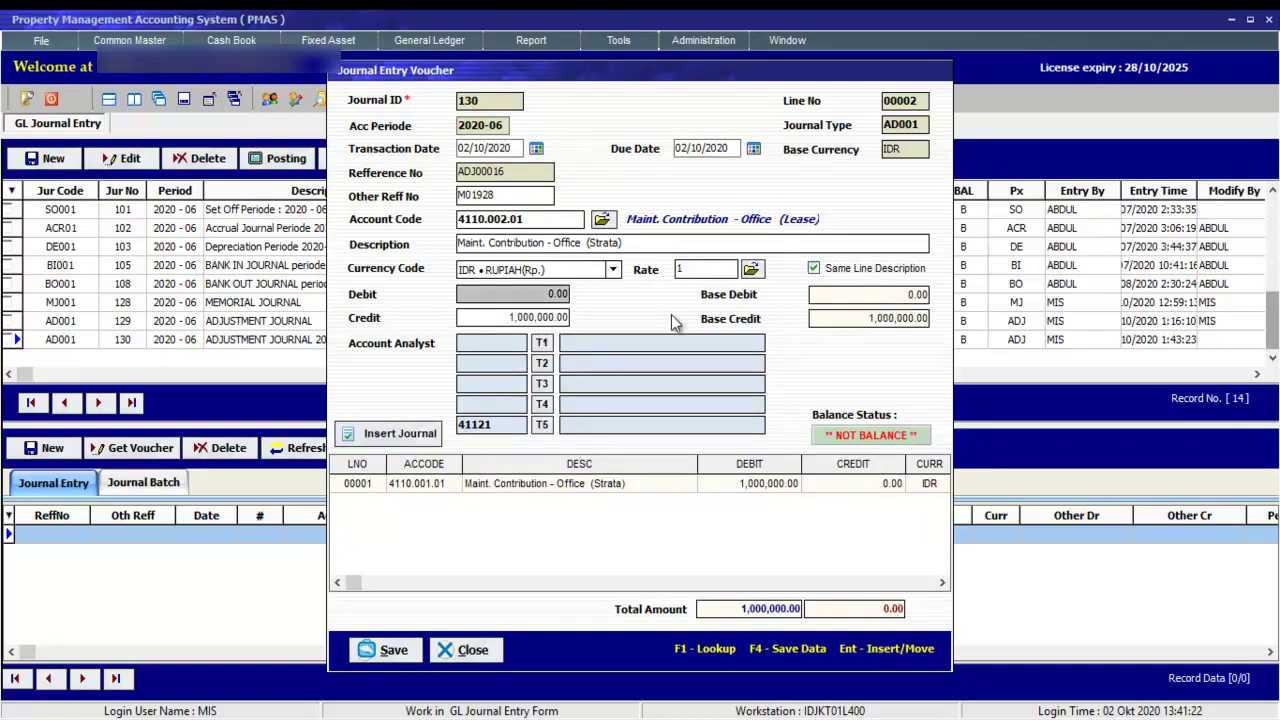
key("Return")
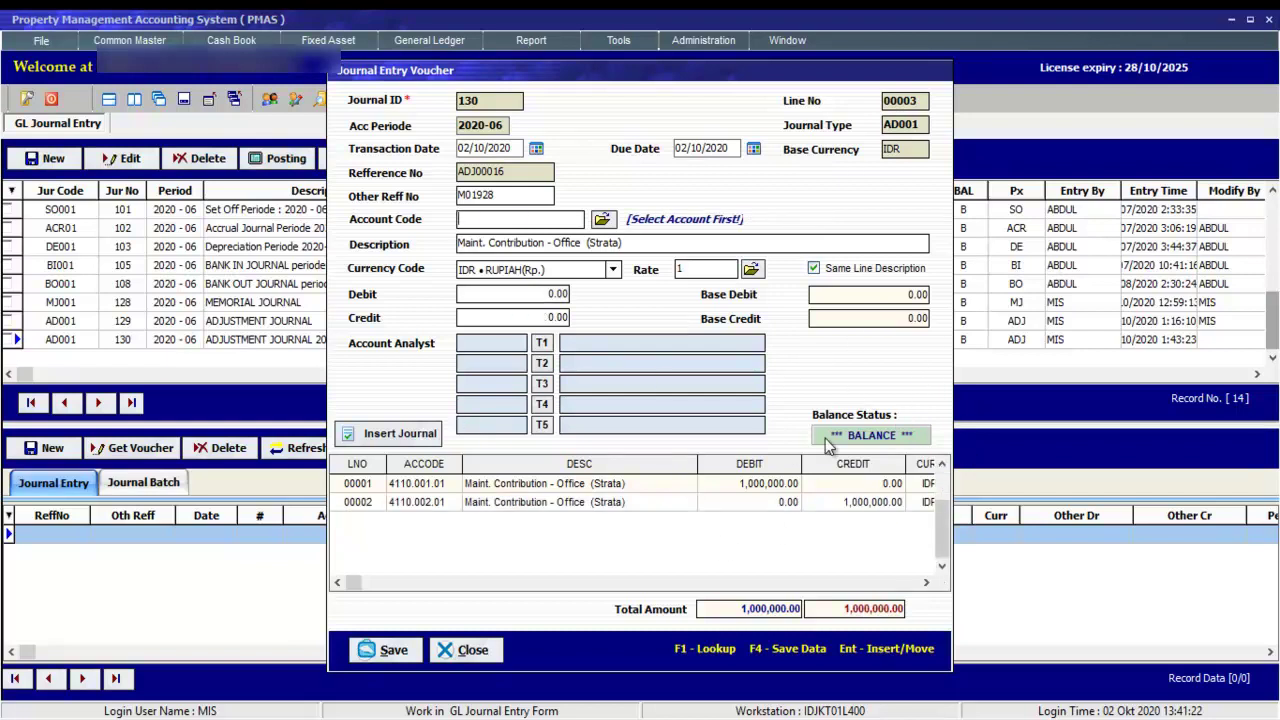
- Save the two-line journal voucher and confirm the save
left_click(366, 662)
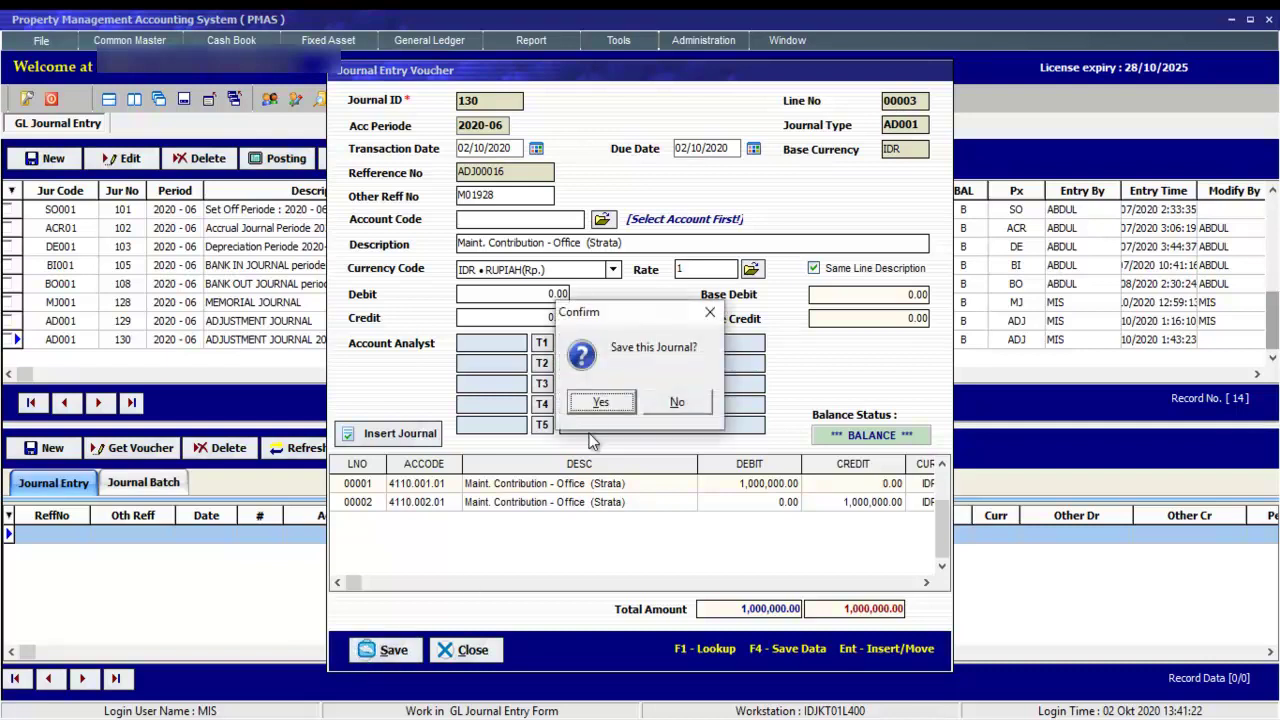
left_click(604, 405)
left_click(630, 402)
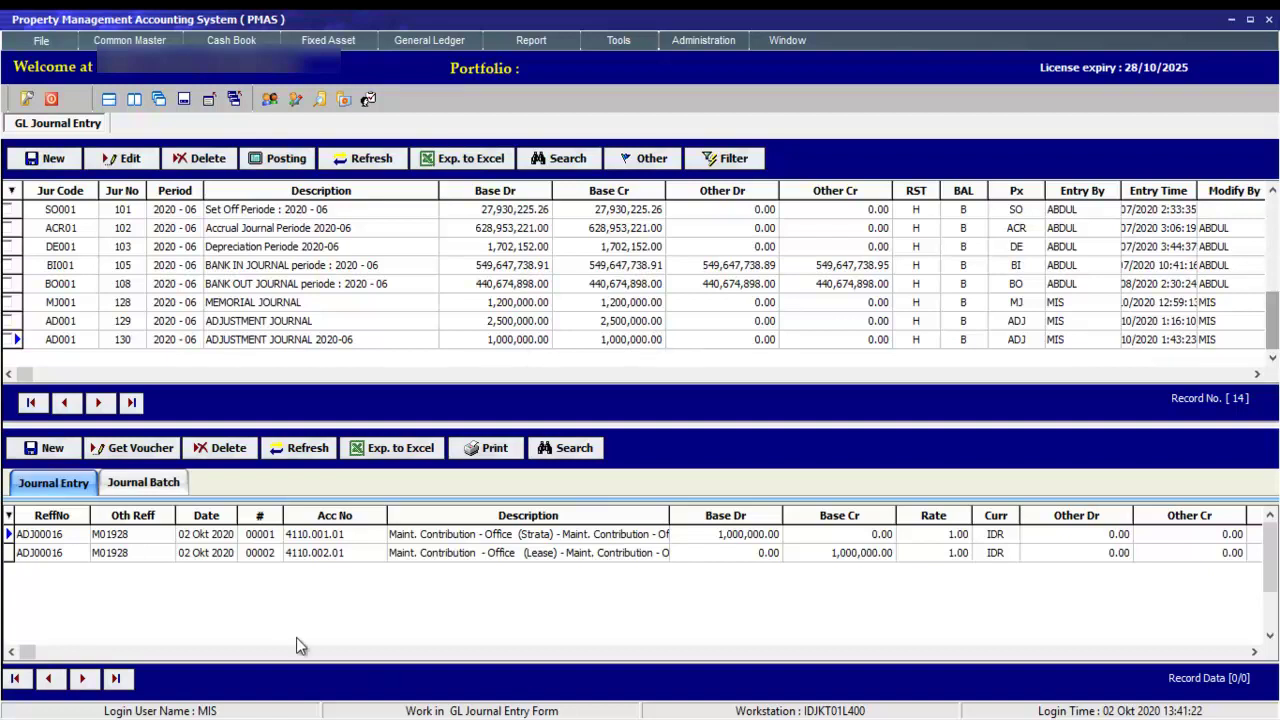
- Create another voucher under the same journal with other reference number M01929
left_click(52, 452)
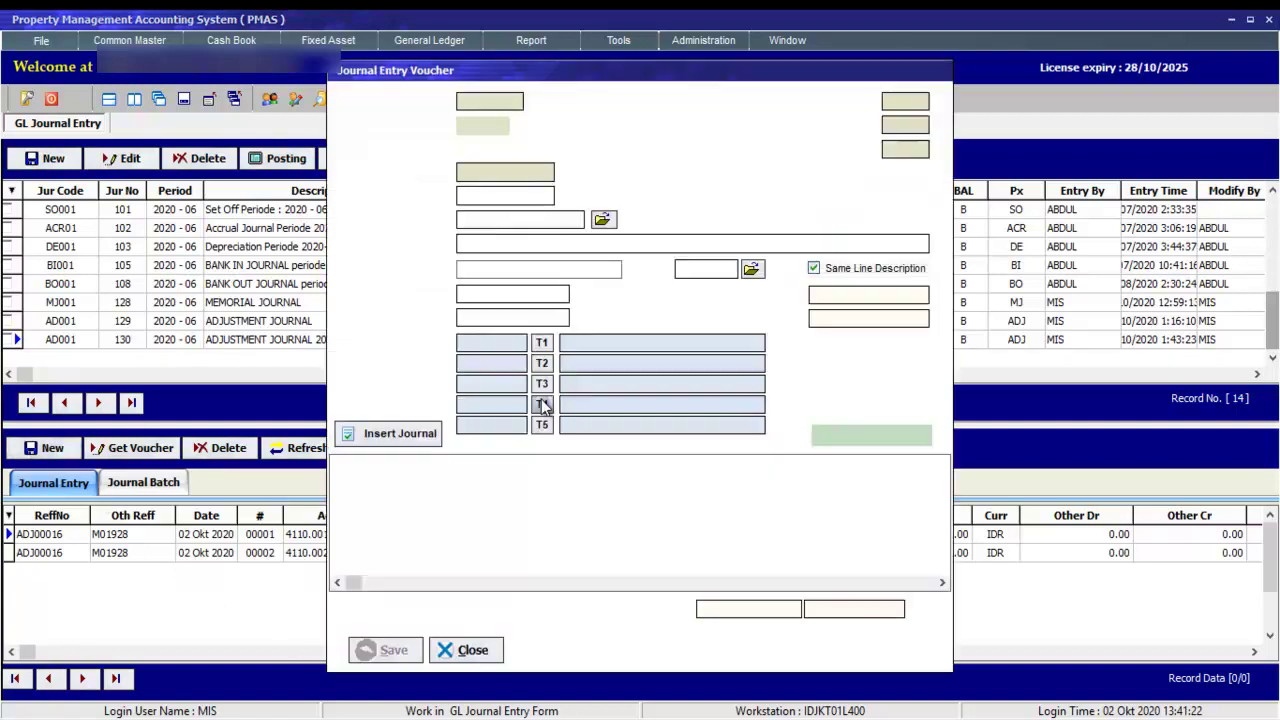
left_click(537, 195)
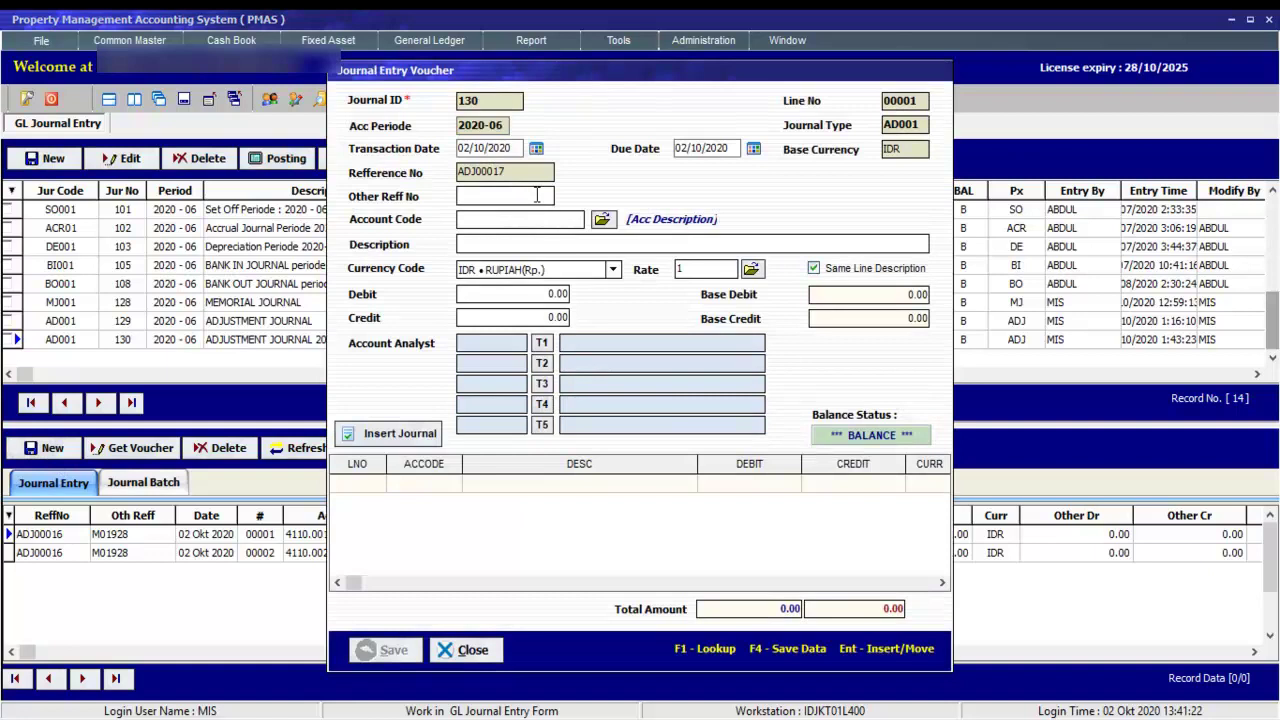
type("M01")
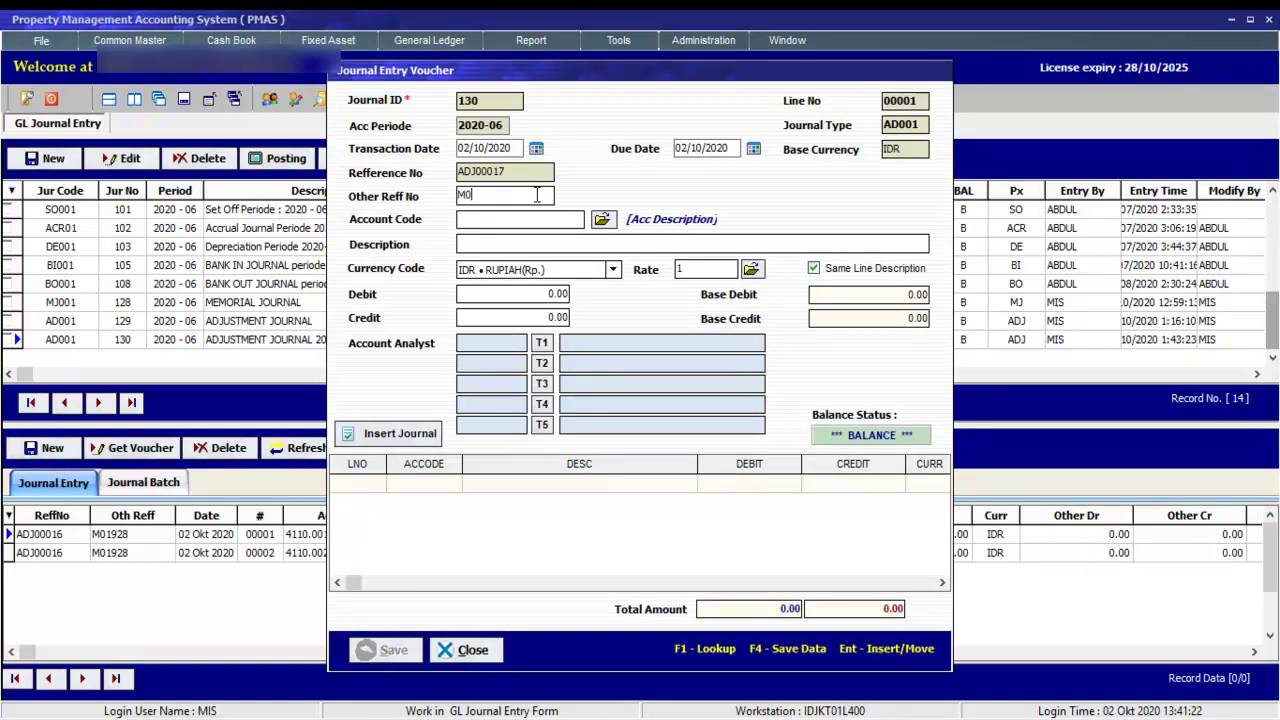
type("93")
key("BackSpace")
type("29")
key("Return")
- Add a voucher line for account 4110.001.03, Maint. Contribution - Retail Facilities (Strata), with a debit of 1,500,000
left_click(602, 219)
left_click(549, 231)
type("4110")
key("Return")
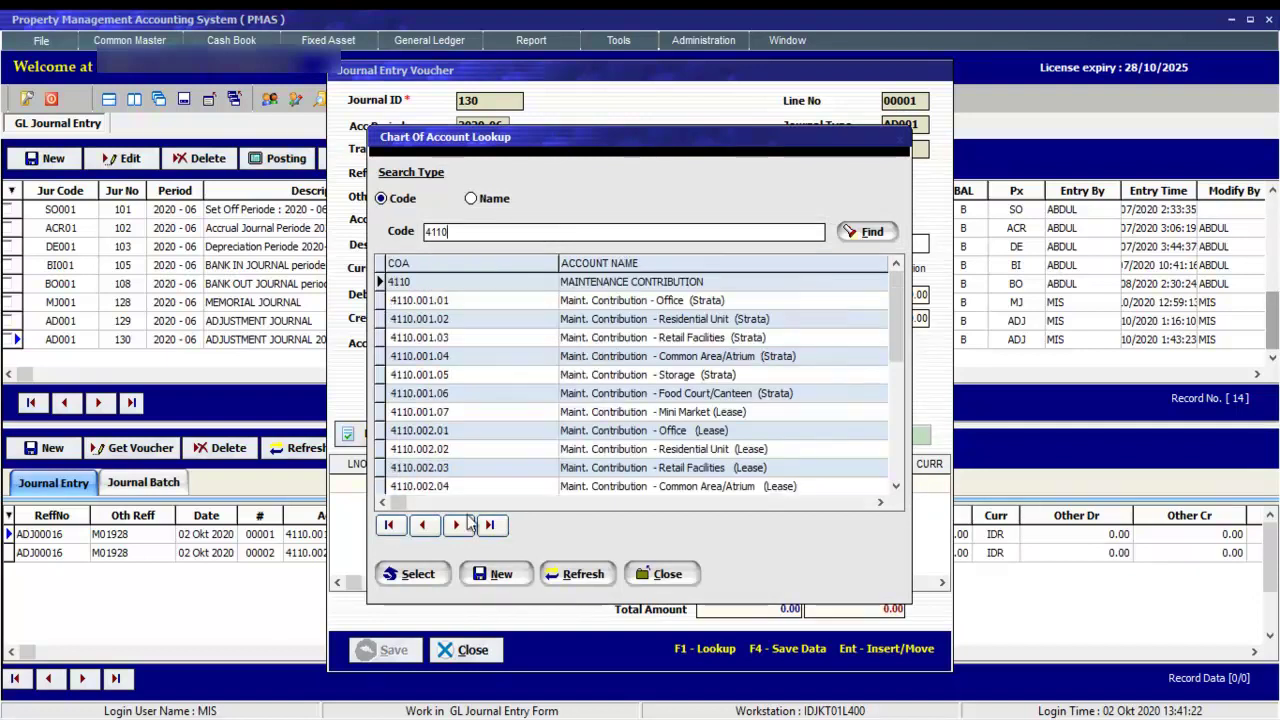
double_click(506, 338)
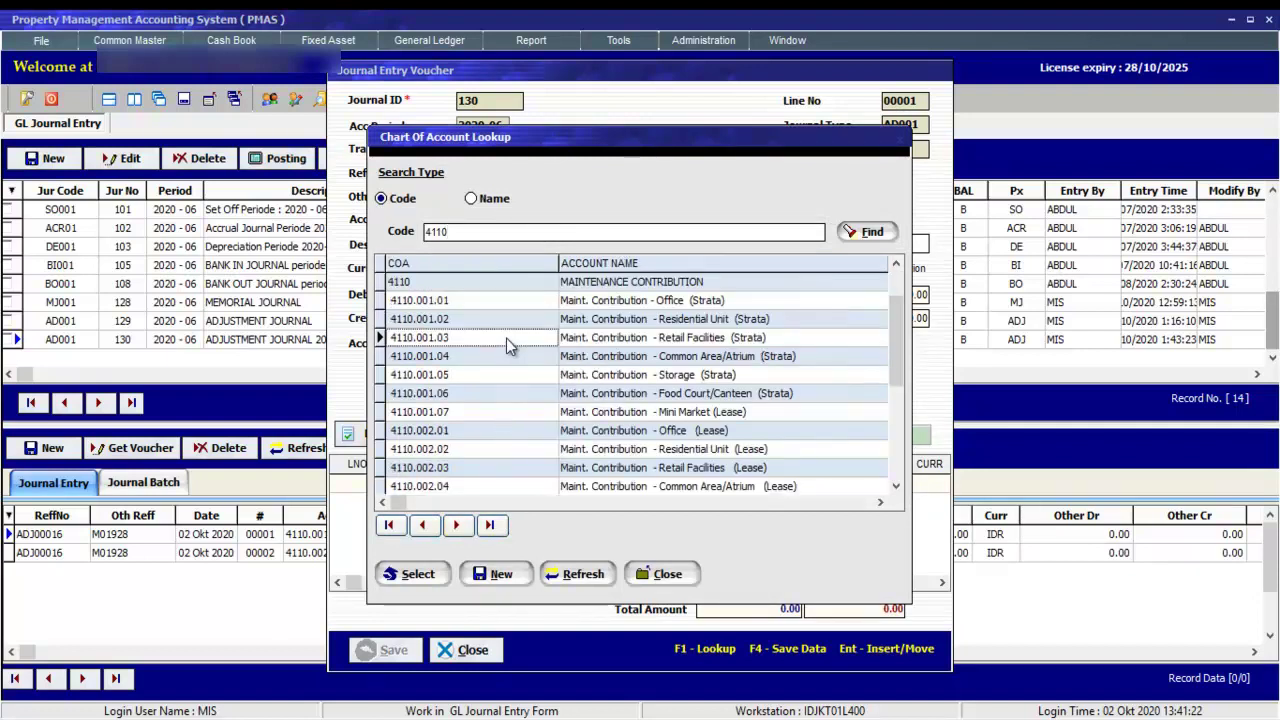
type("10")
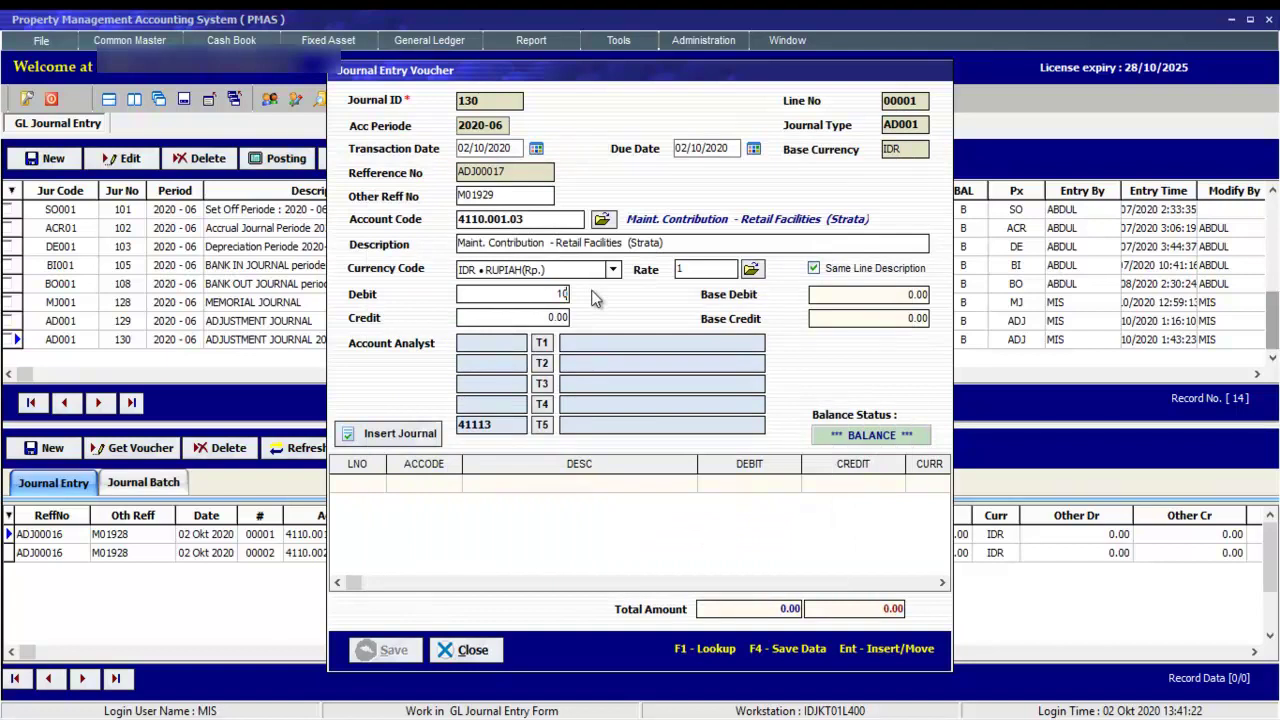
type("00")
key("BackSpace")
key("BackSpace")
key("BackSpace")
type("500,000")
key("Return")
left_click(408, 436)
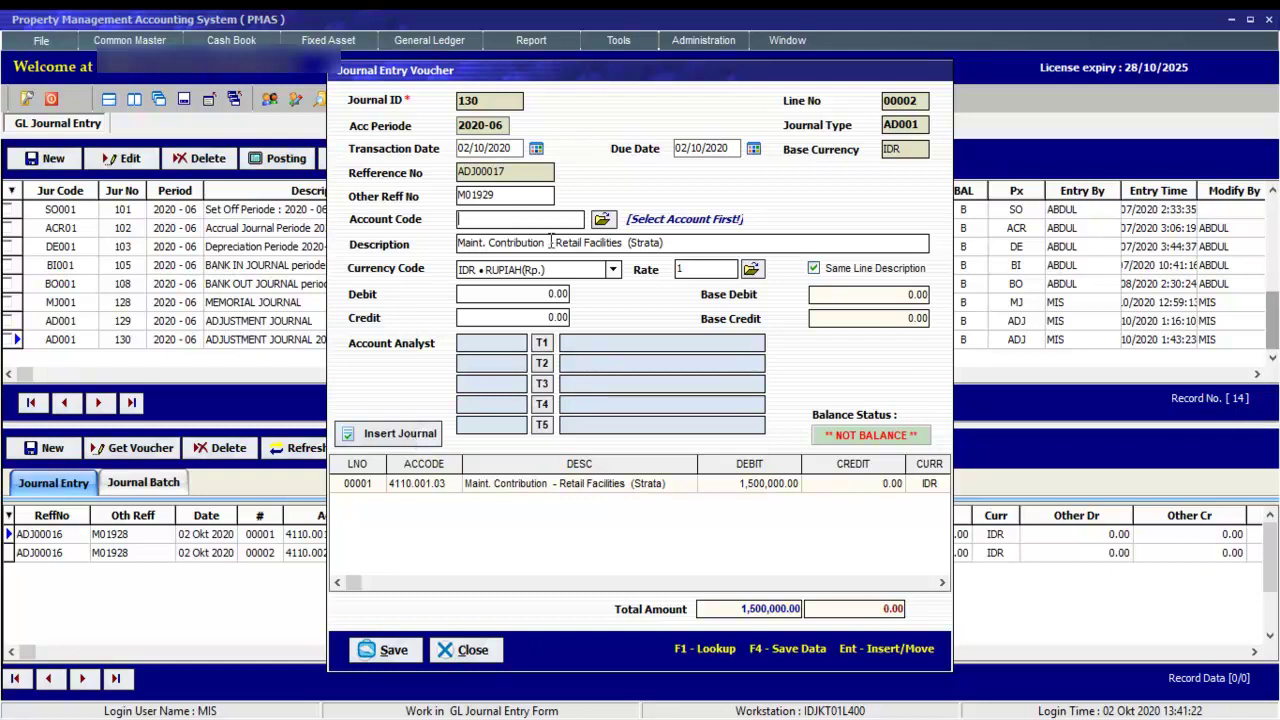
- Add a second voucher line for account 4110.002.05, Maint. Contribution - Storage (Lease), with a credit of 1,000,000
left_click(602, 219)
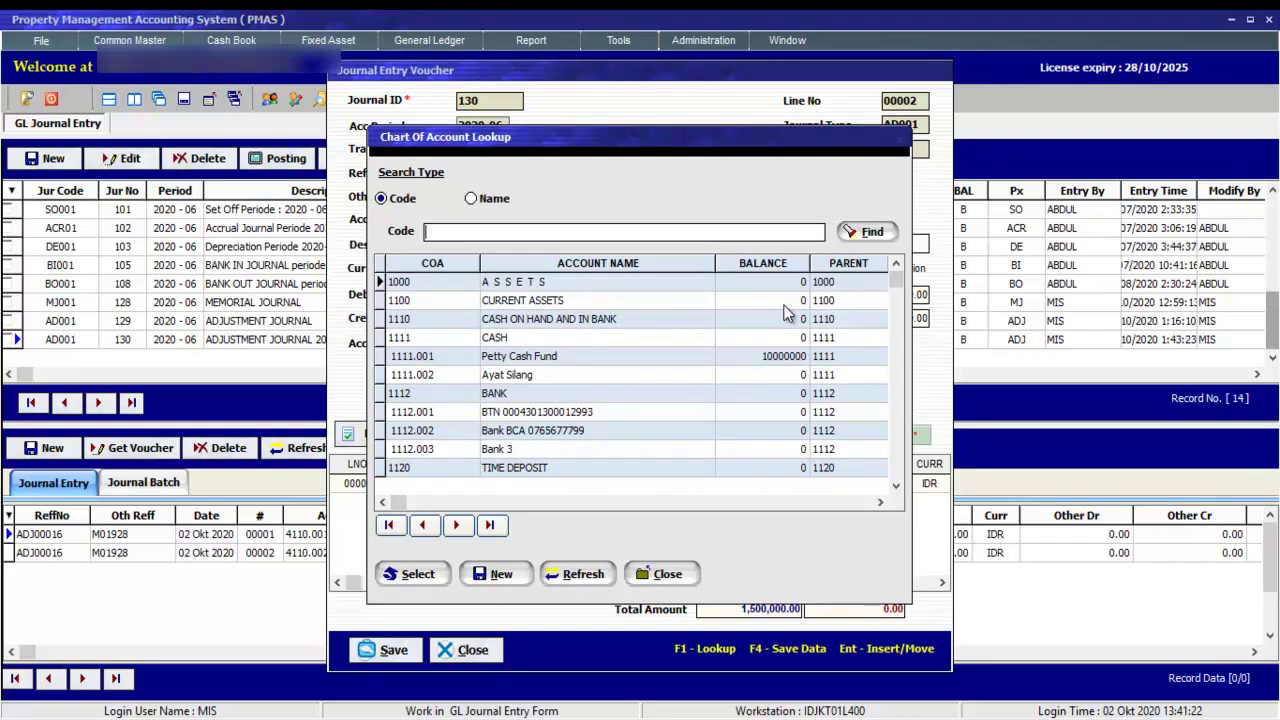
type("4110")
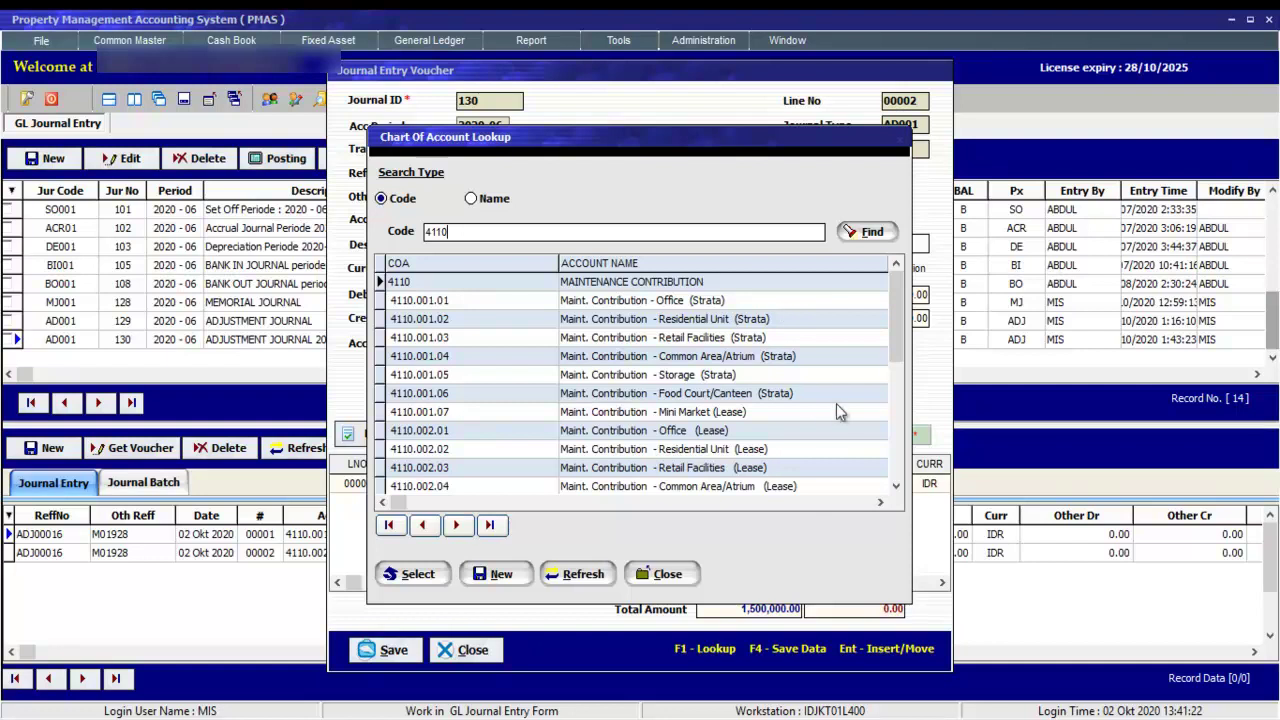
left_click_drag(894, 344, 895, 410)
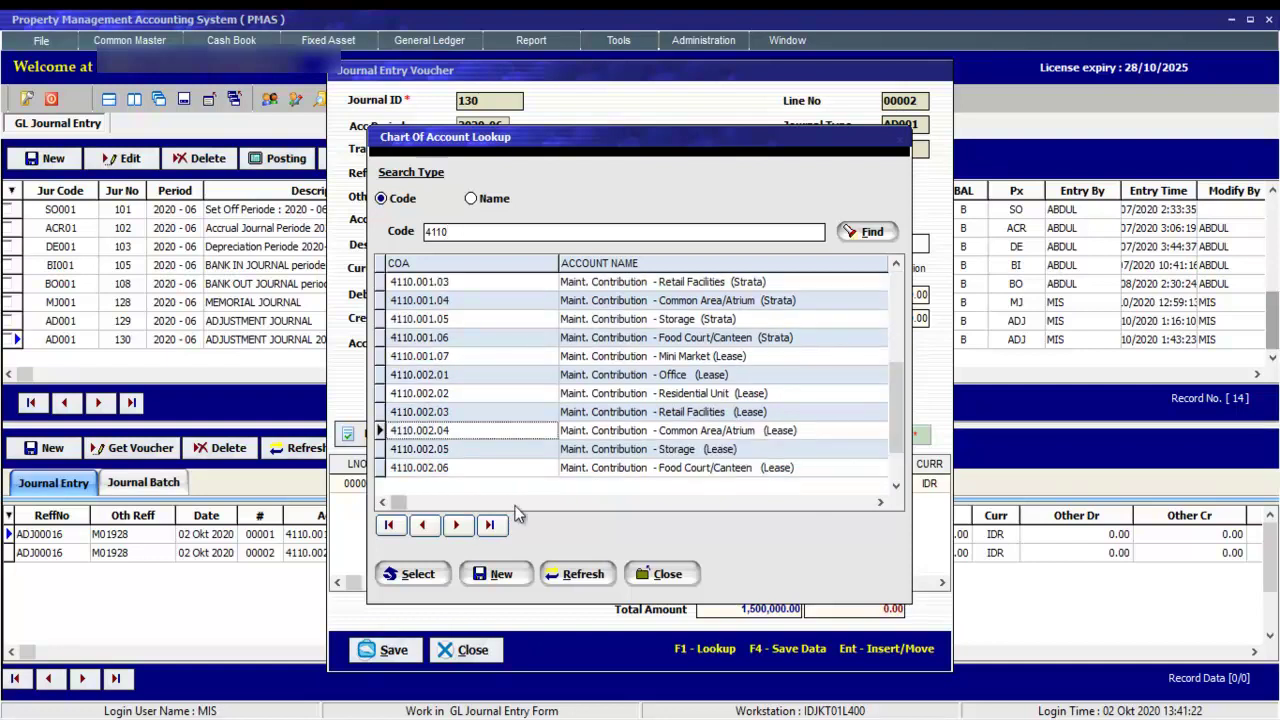
double_click(437, 452)
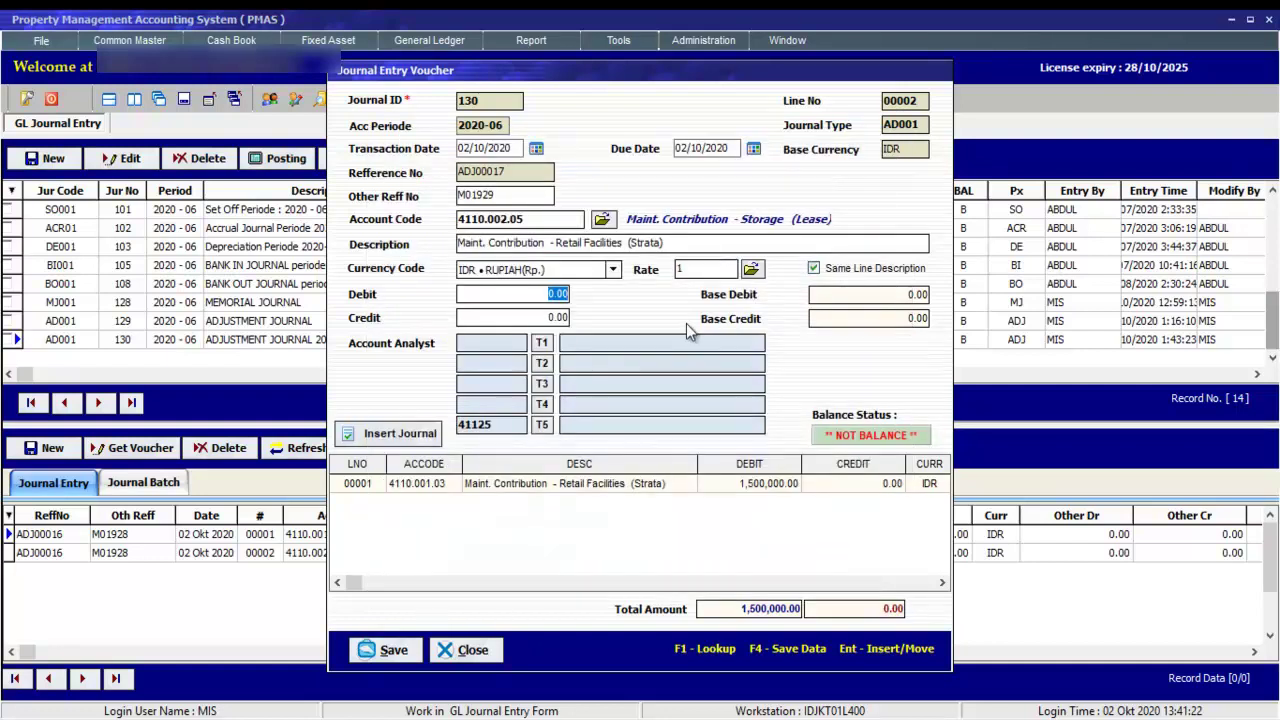
key("Return")
type("1,000,000")
key("Return")
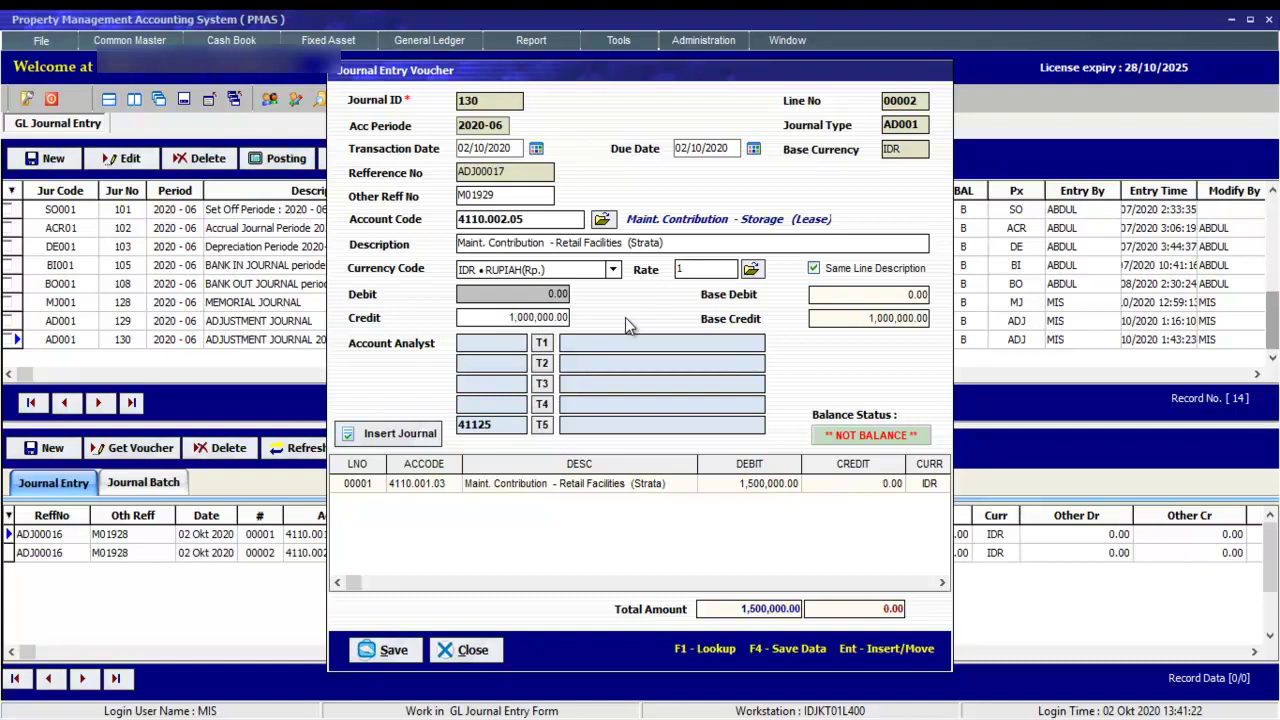
key("Return")
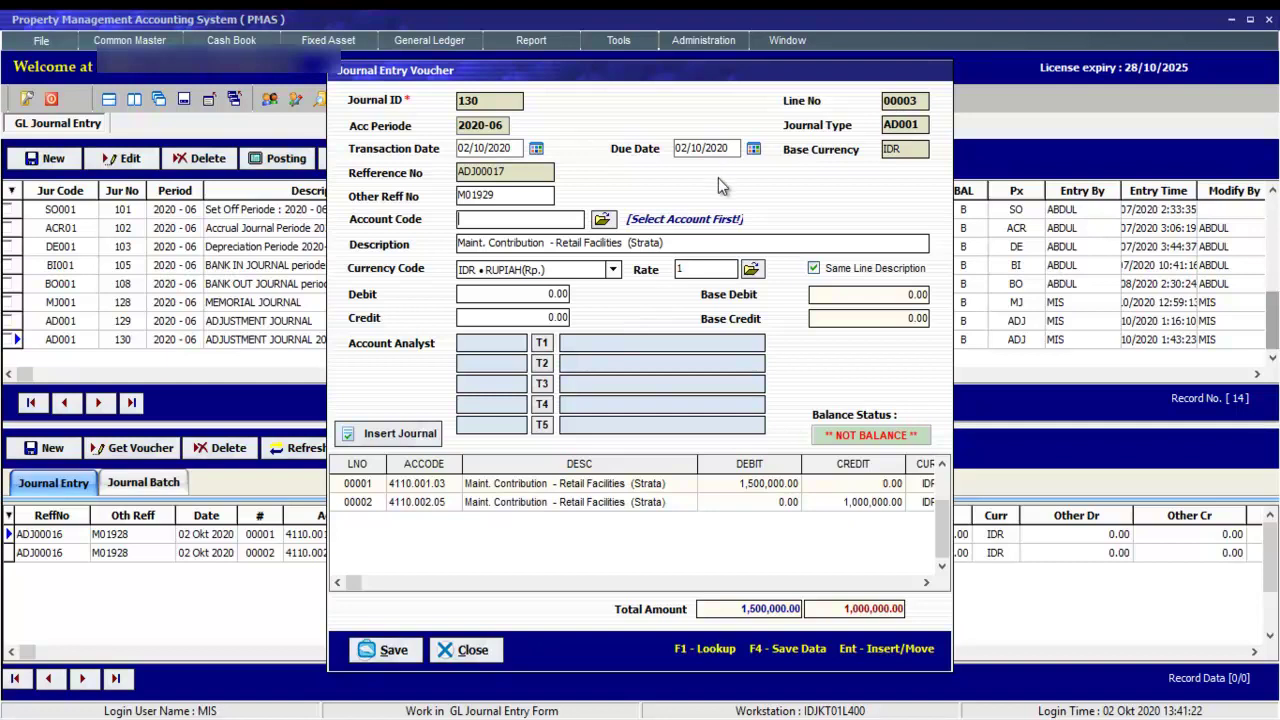
left_click(603, 222)
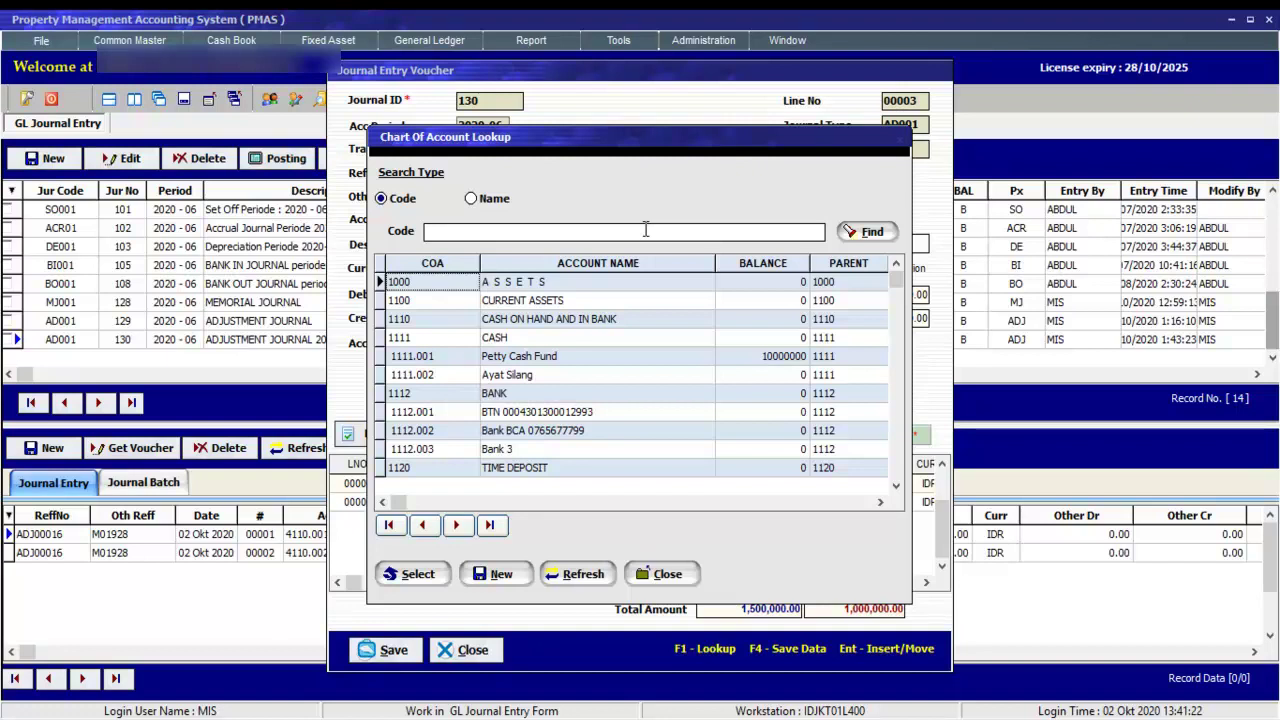
key("Tab")
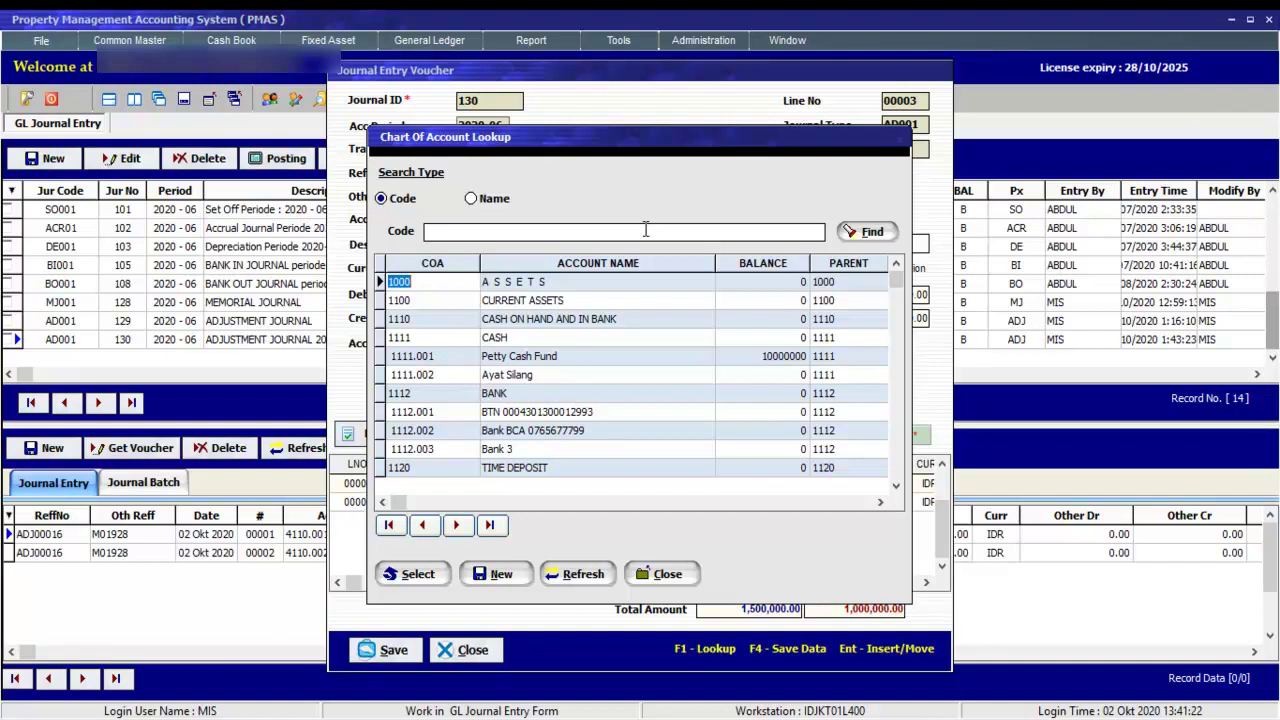
left_click(645, 230)
type("4100")
key("BackSpace")
key("BackSpace")
type("1")
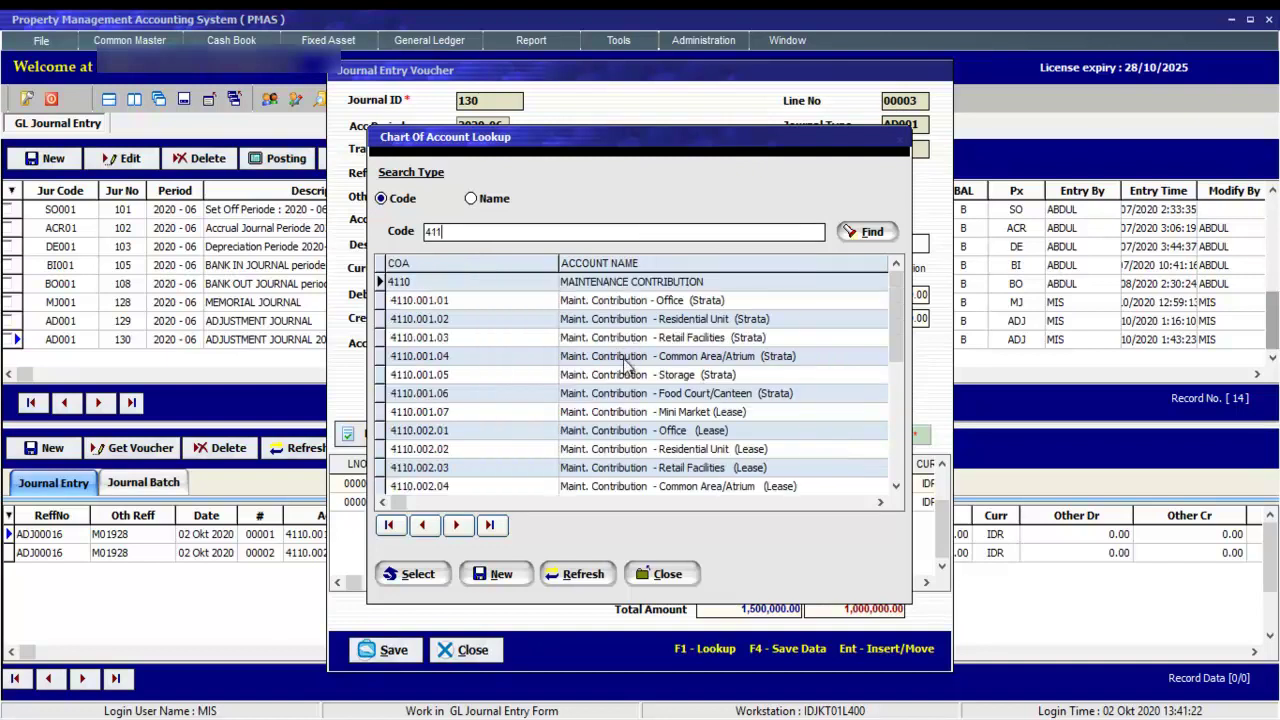
double_click(614, 394)
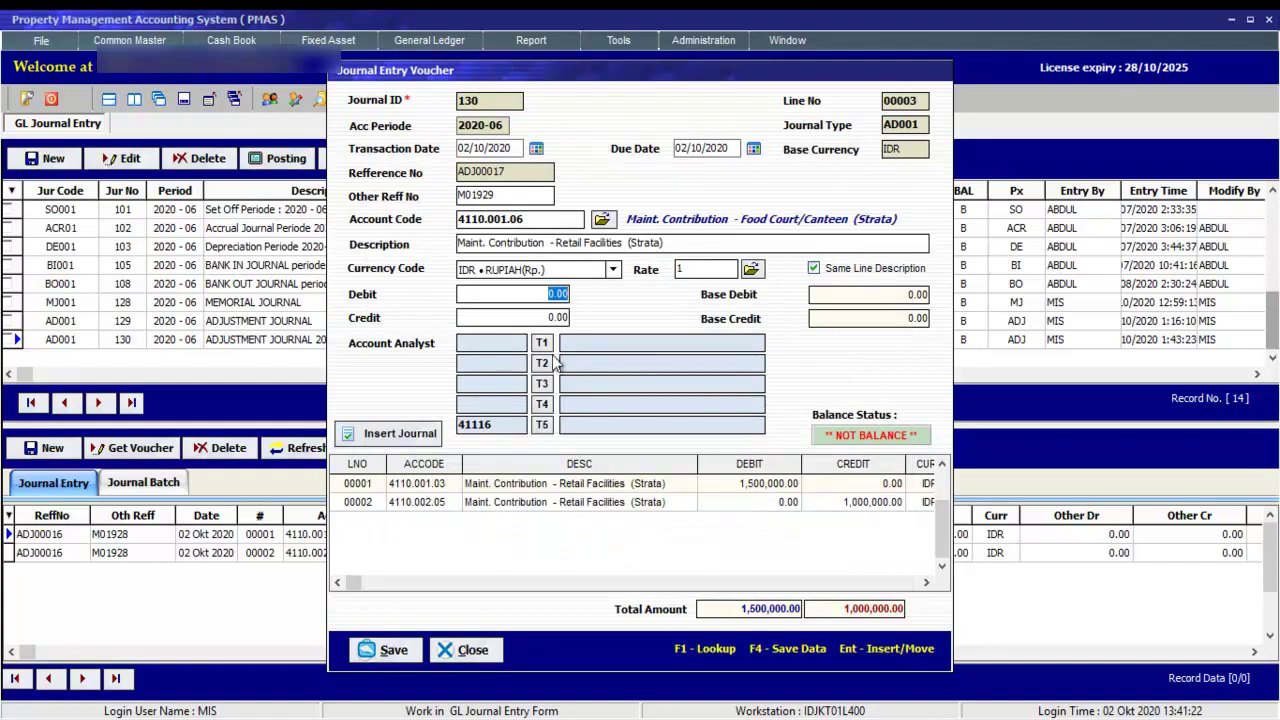
left_click(531, 318)
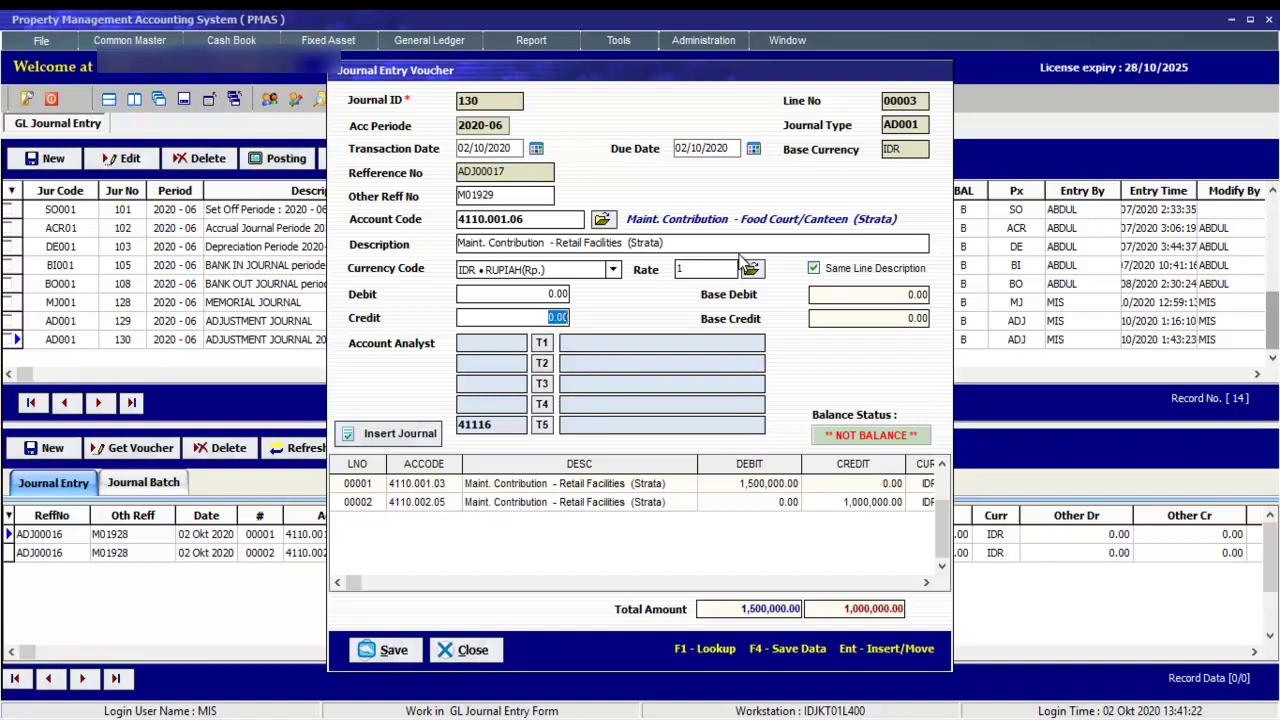
- Save voucher M01929 with its two unequal lines and accept saving it out of balance
left_click(396, 650)
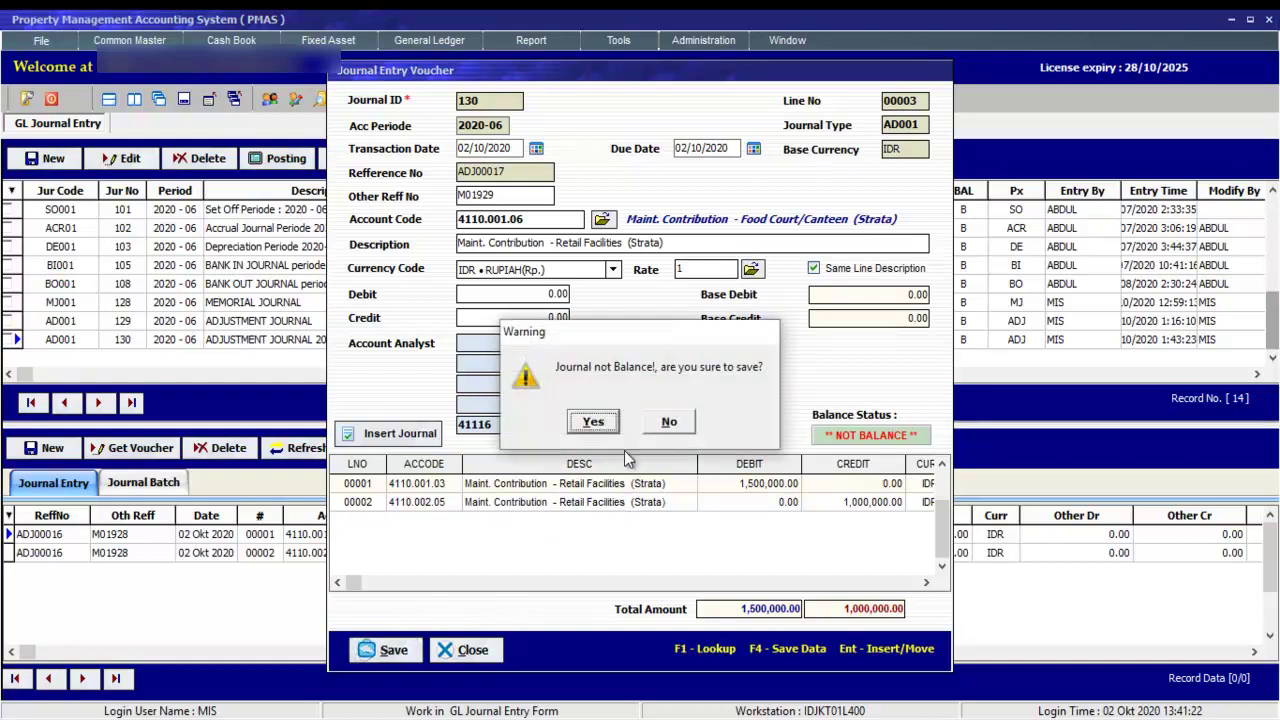
left_click(612, 418)
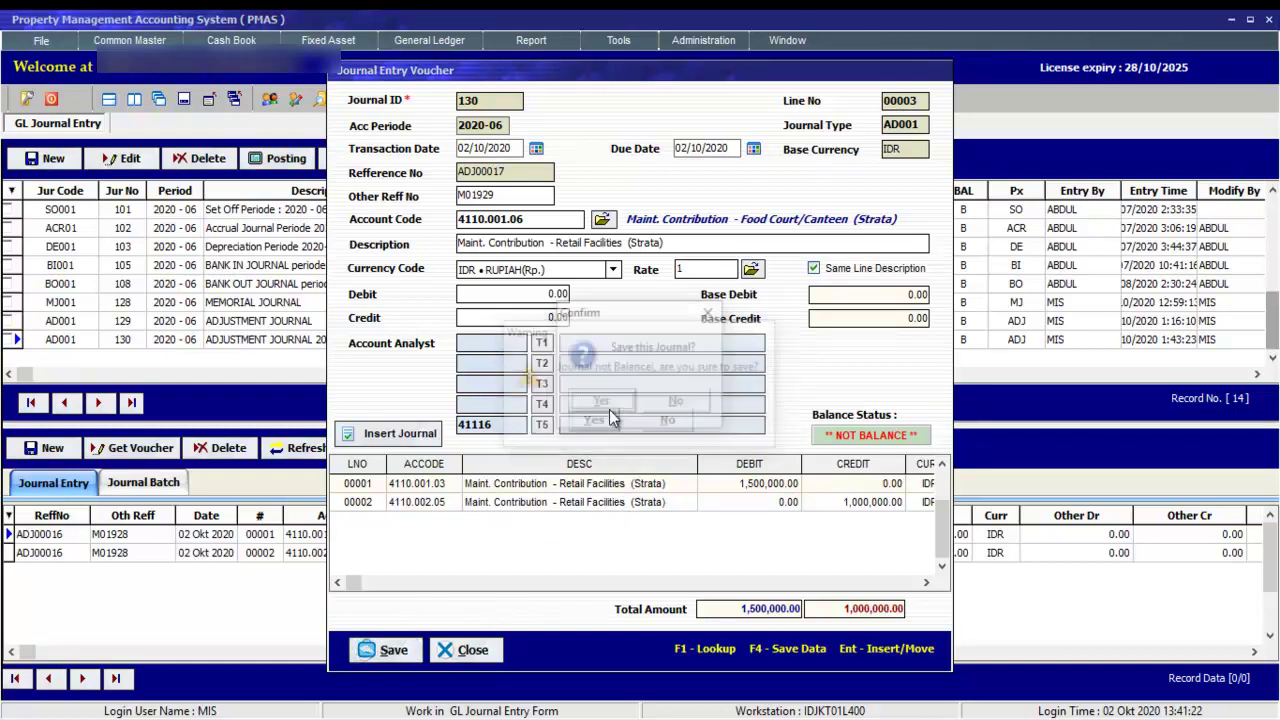
left_click(601, 402)
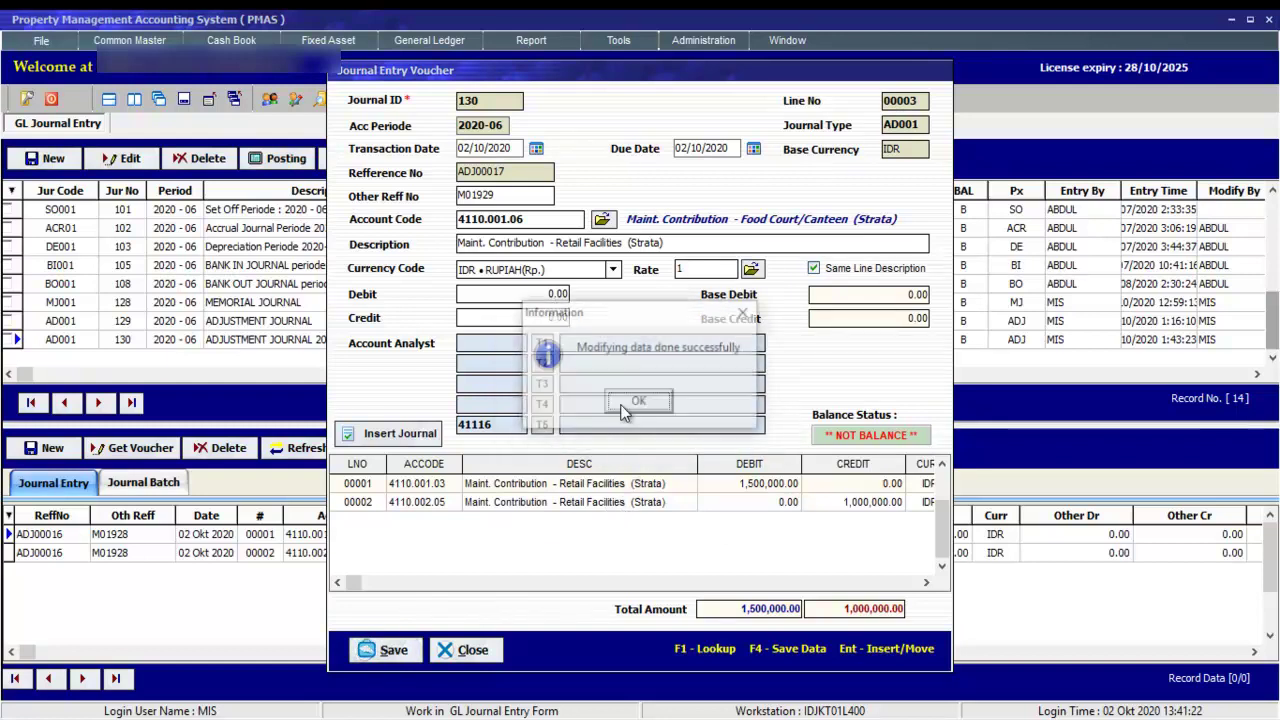
left_click(649, 403)
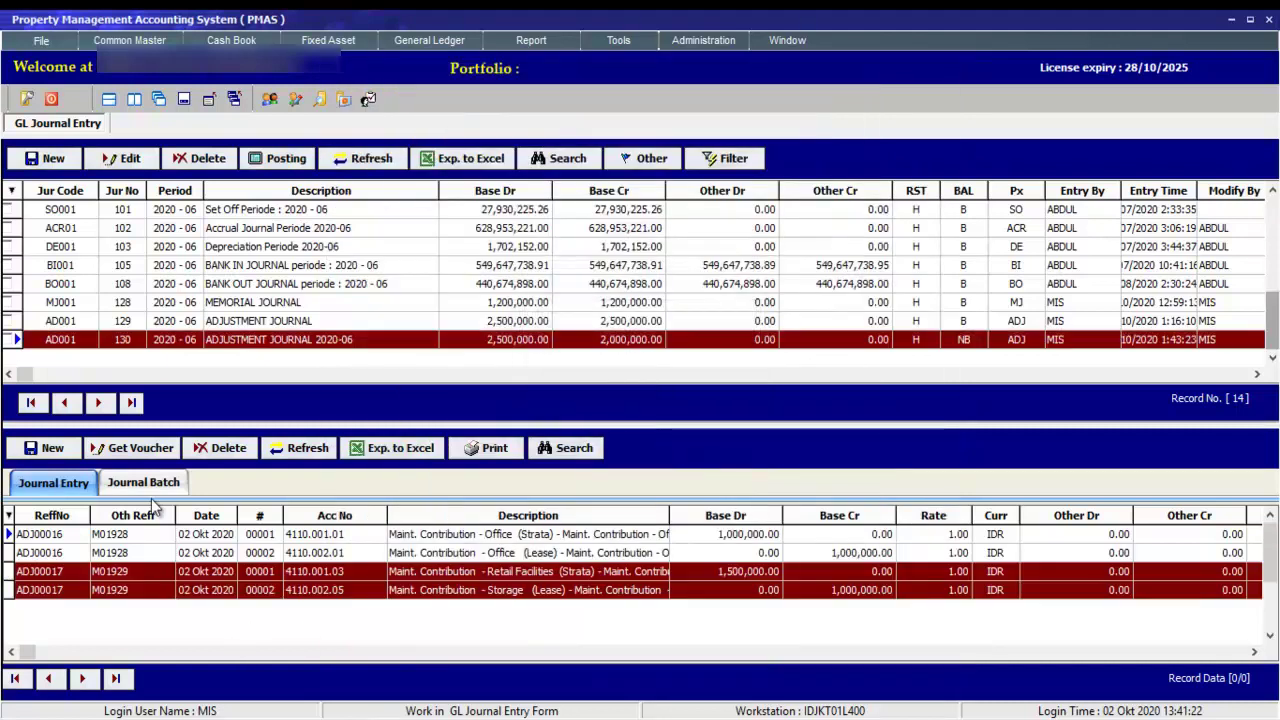
- Reopen voucher ADJ00017 for editing from the journal batch of adjustment journal 130
left_click(115, 488)
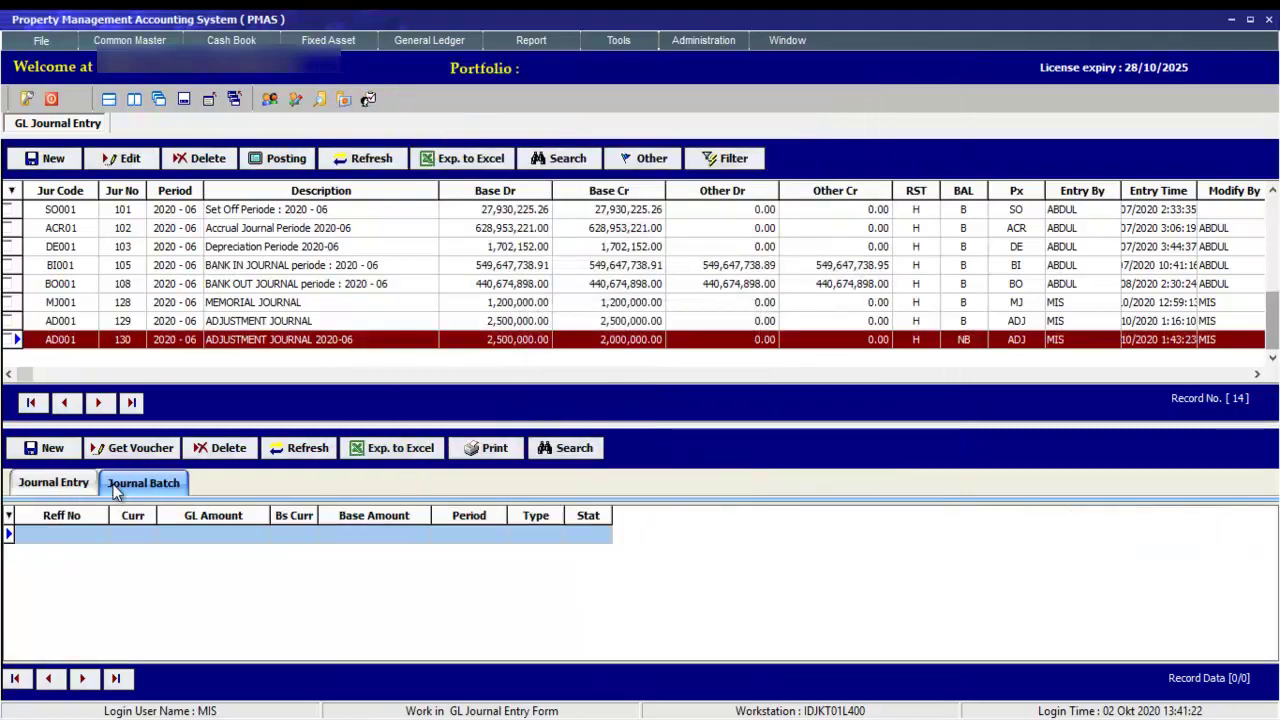
left_click(55, 484)
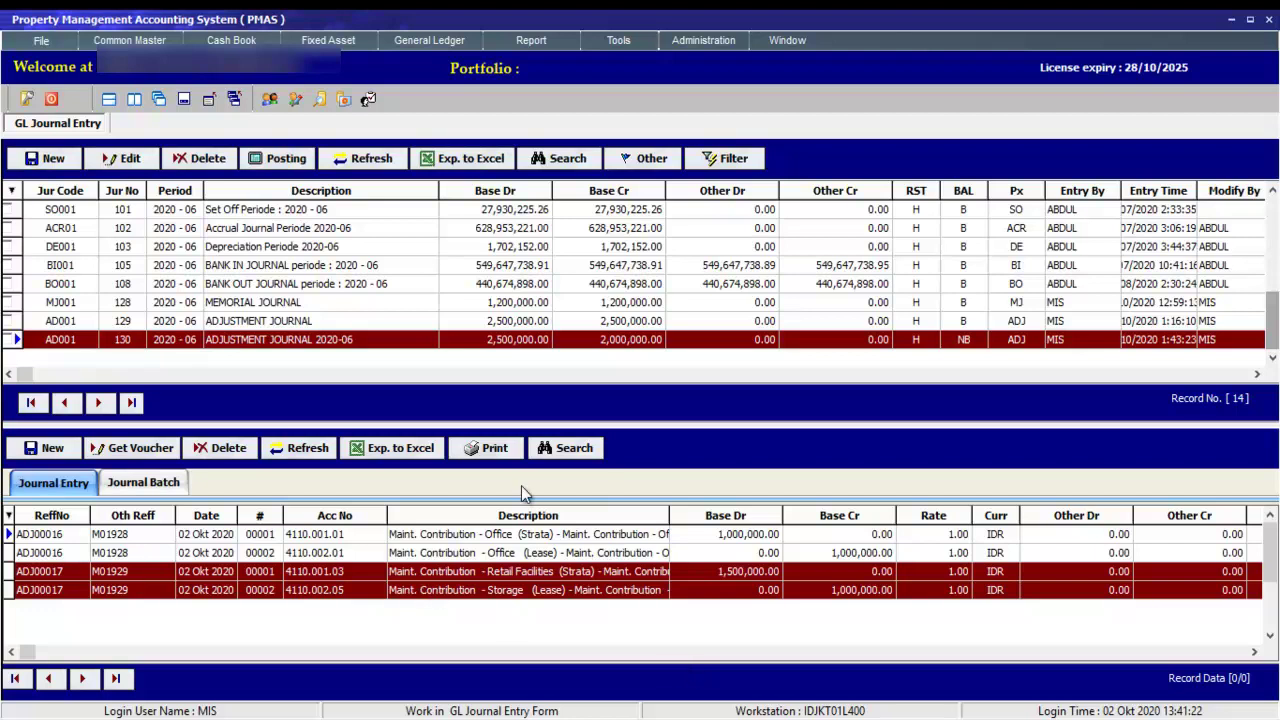
left_click(167, 340)
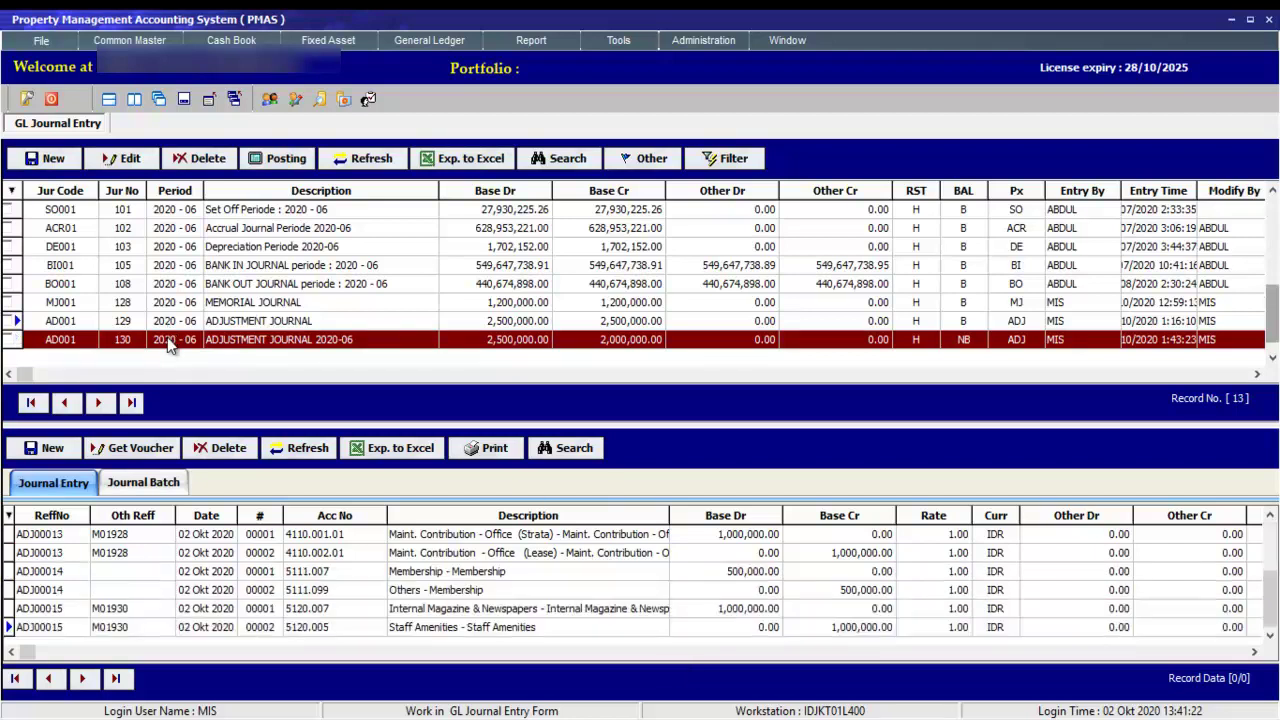
left_click(140, 484)
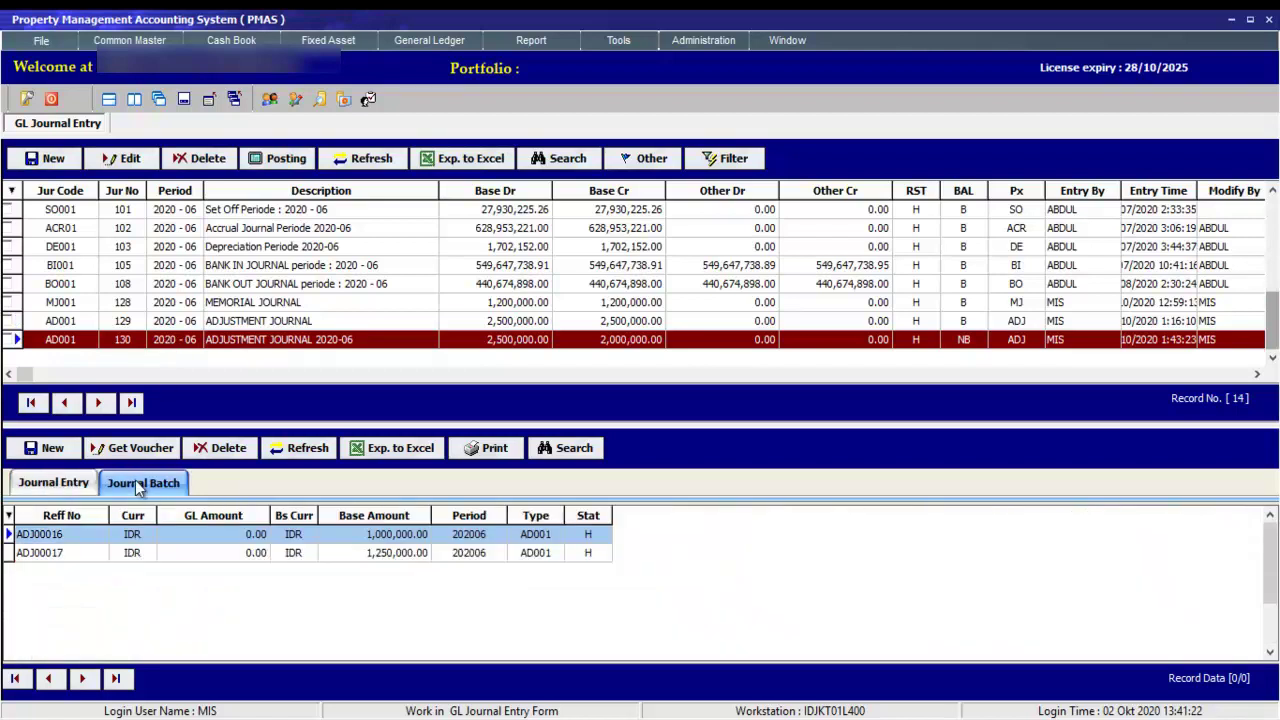
left_click(85, 563)
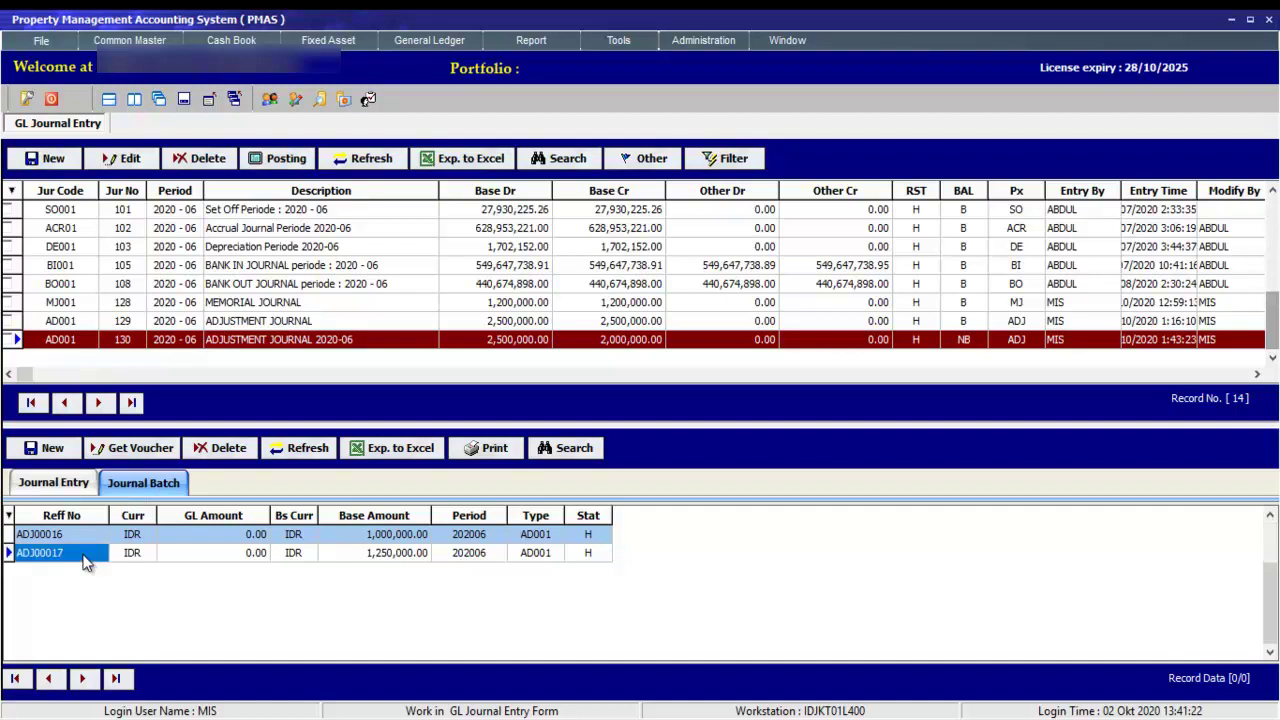
left_click(128, 450)
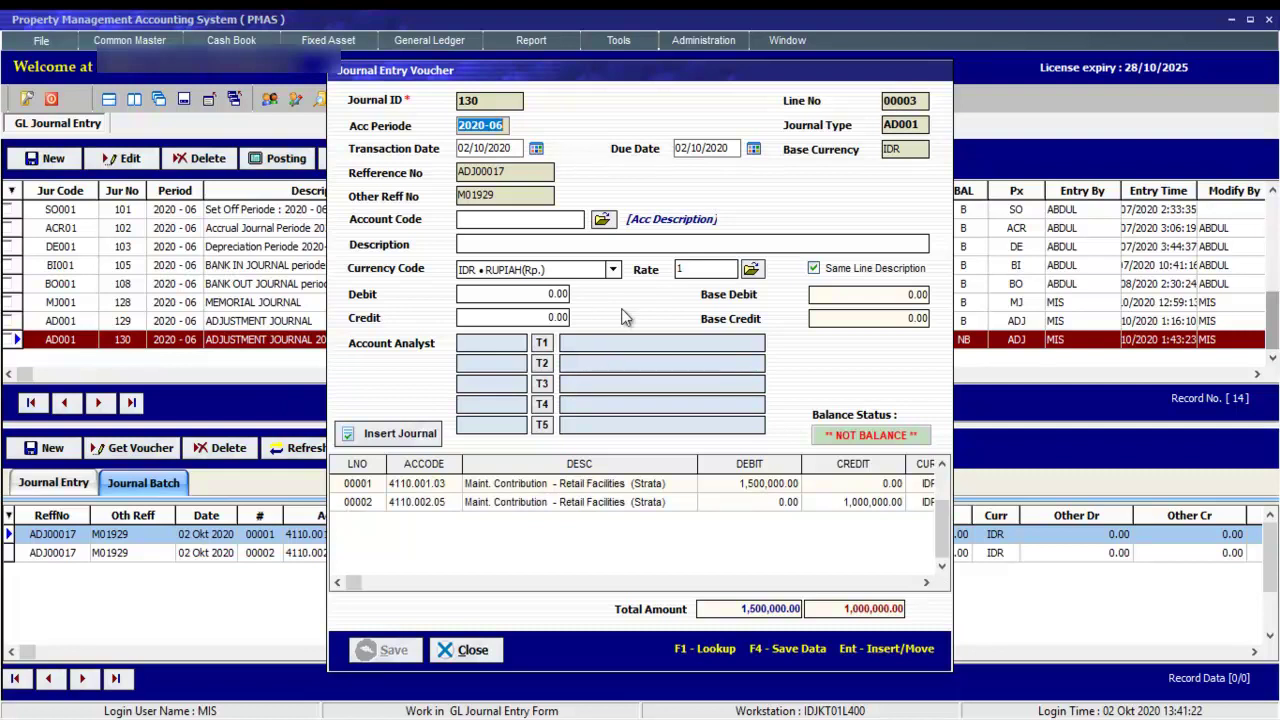
- Add a third voucher line for account 4110.002.03, Maint. Contribution - Retail Facilities (Lease), with a credit of 500,000
left_click(602, 219)
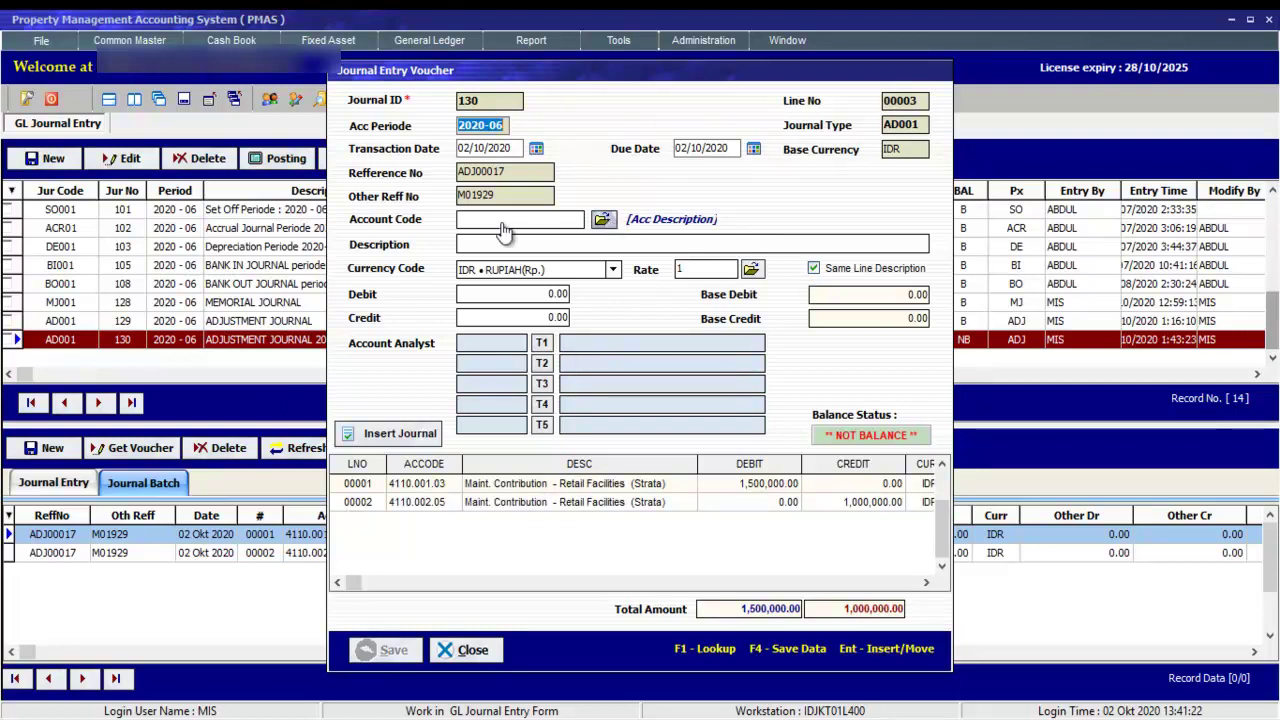
left_click(447, 232)
type("4110")
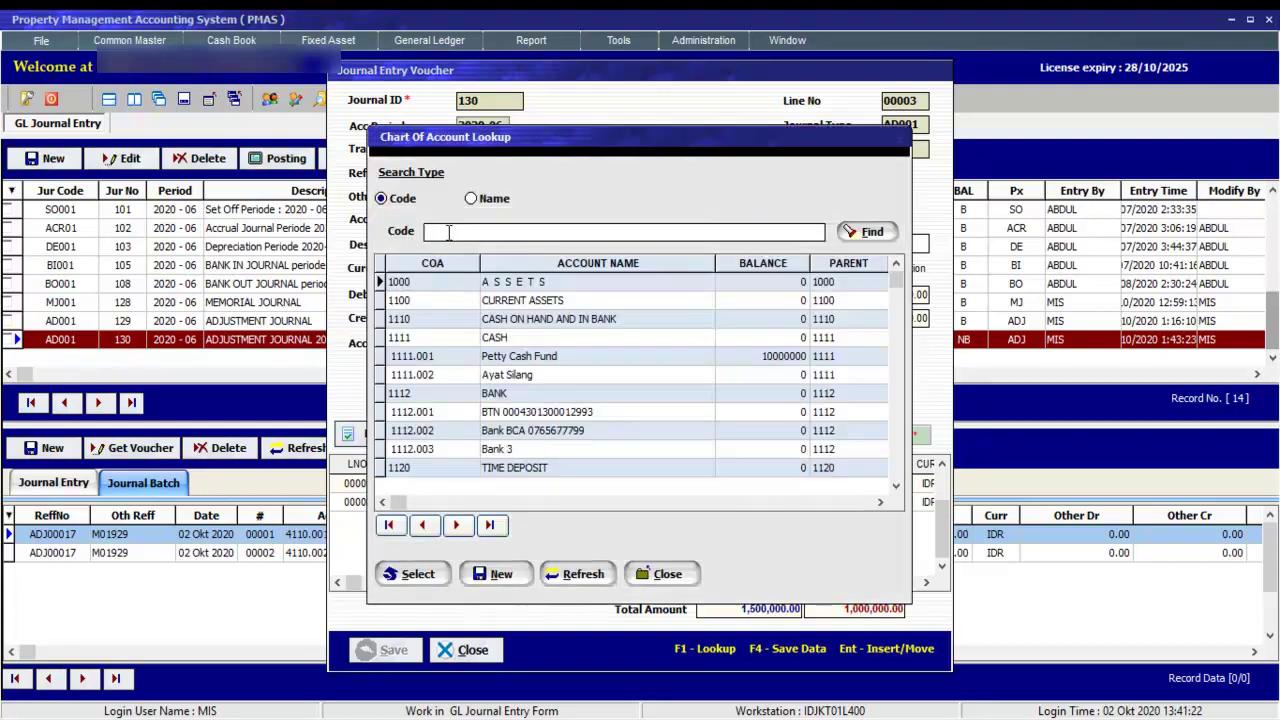
key("Return")
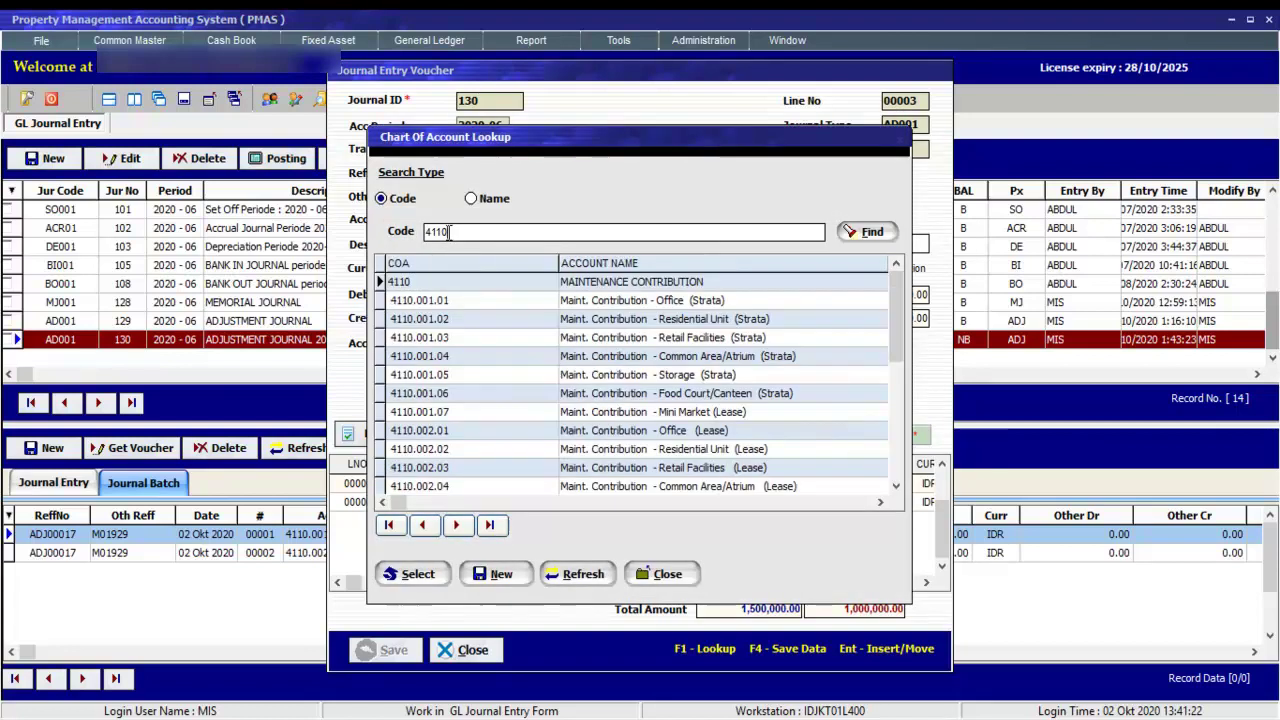
double_click(475, 470)
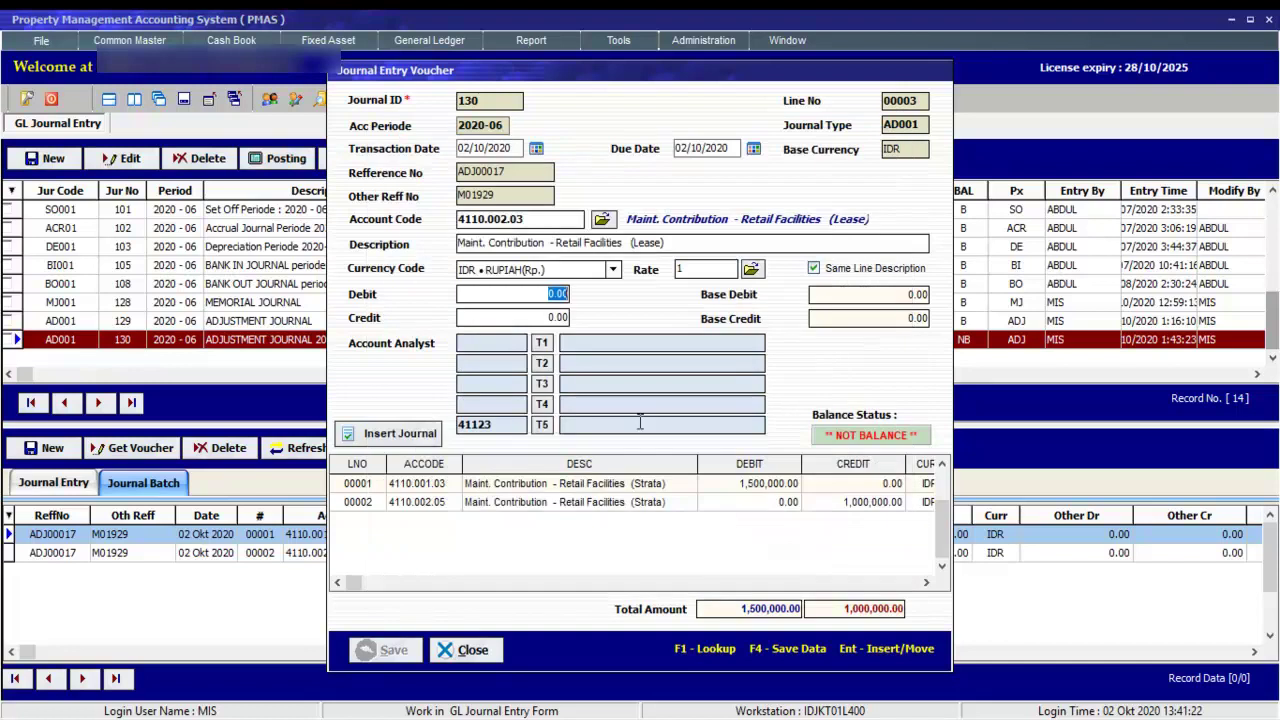
left_click(556, 318)
type("500000")
key("Return")
key("Return")
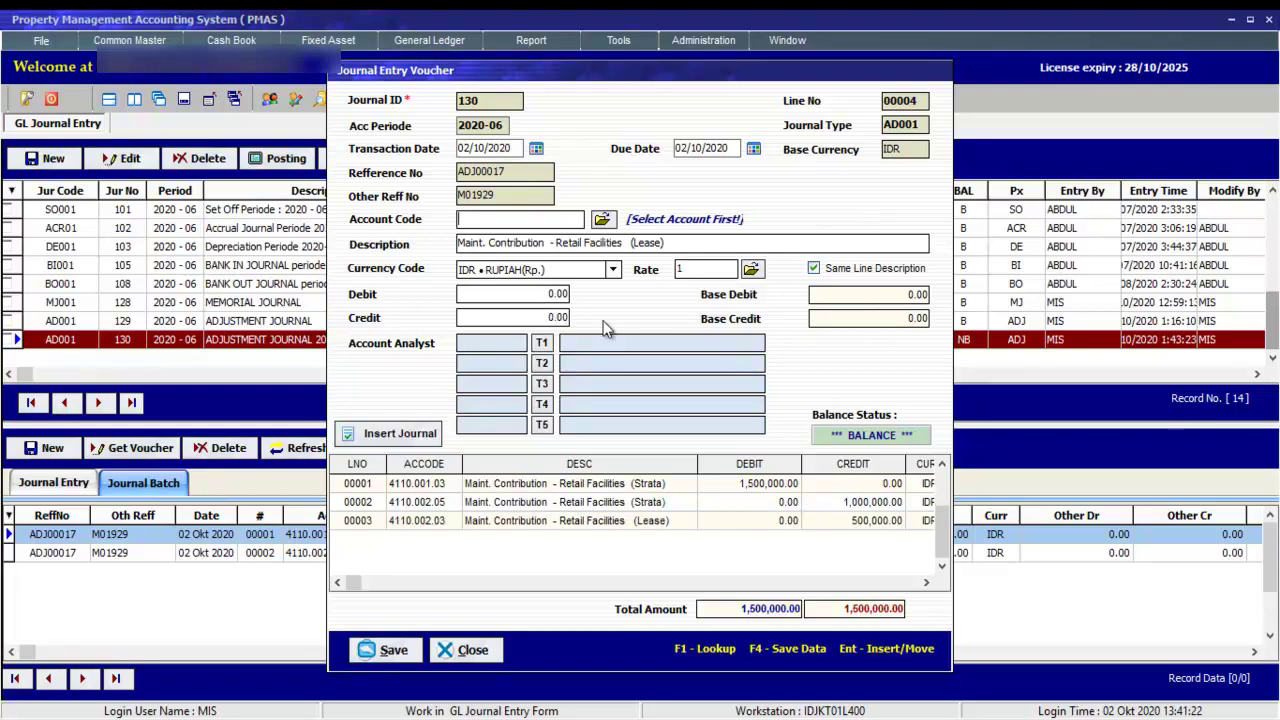
- Save the three-line voucher ADJ00017, confirm the save, and return to the journal entry list
left_click(388, 651)
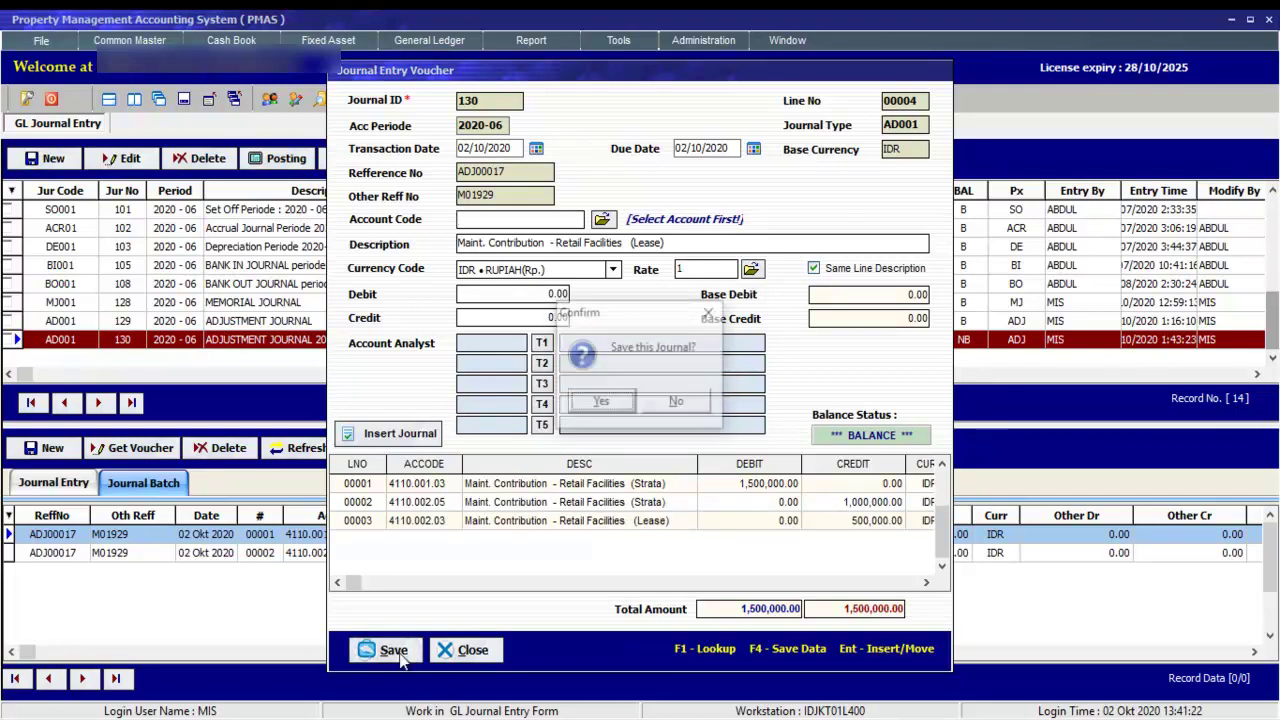
left_click(601, 402)
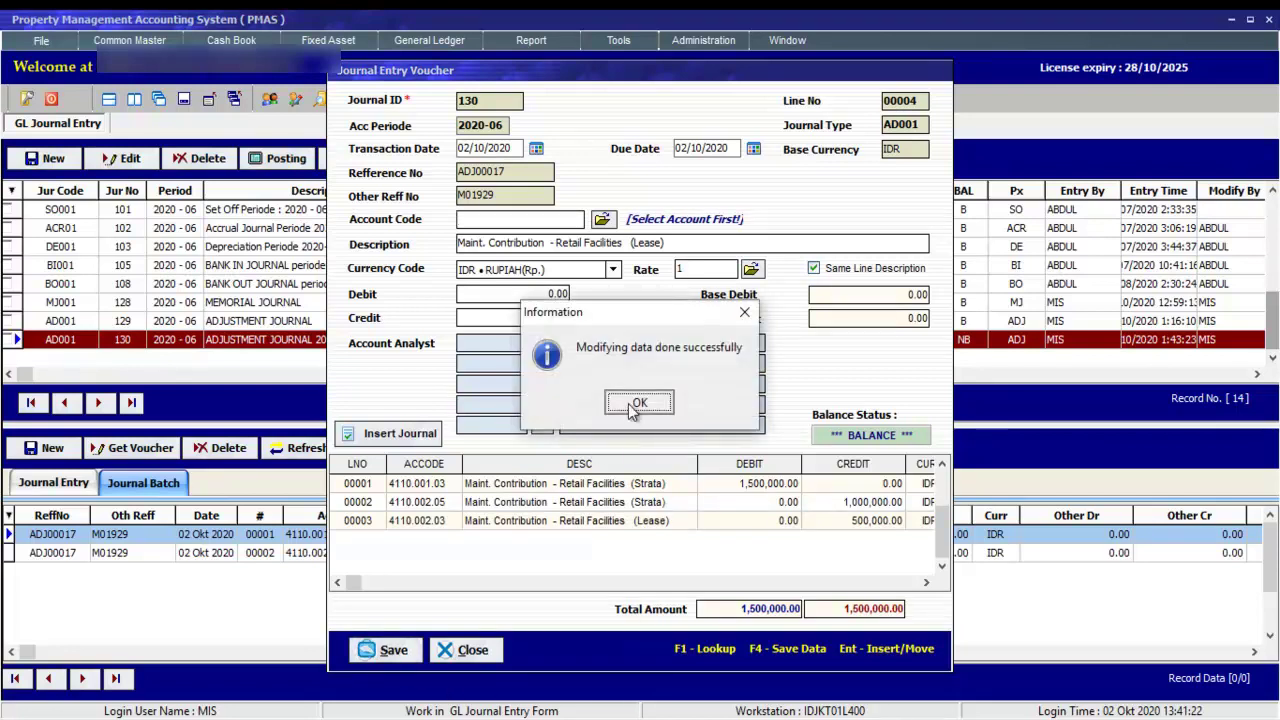
left_click(630, 402)
left_click(51, 490)
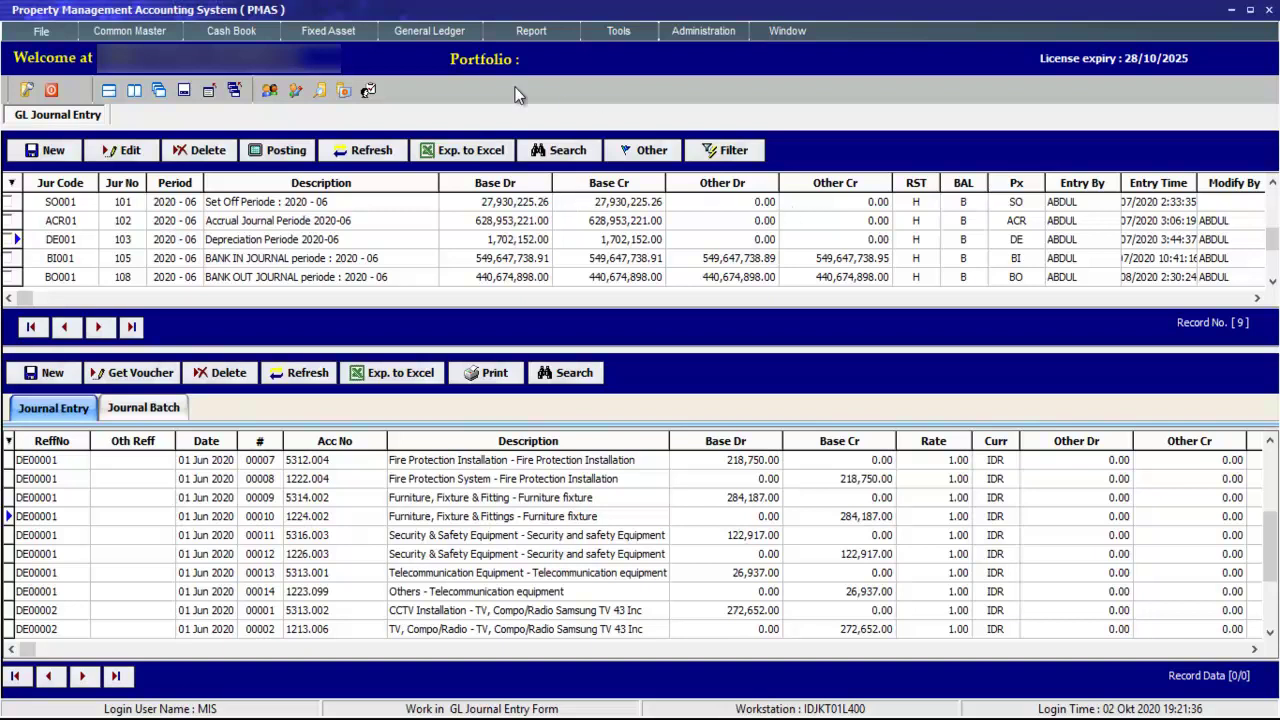
- Display the voucher entries of the Accrual Journal Periode 2020-06
left_click(424, 32)
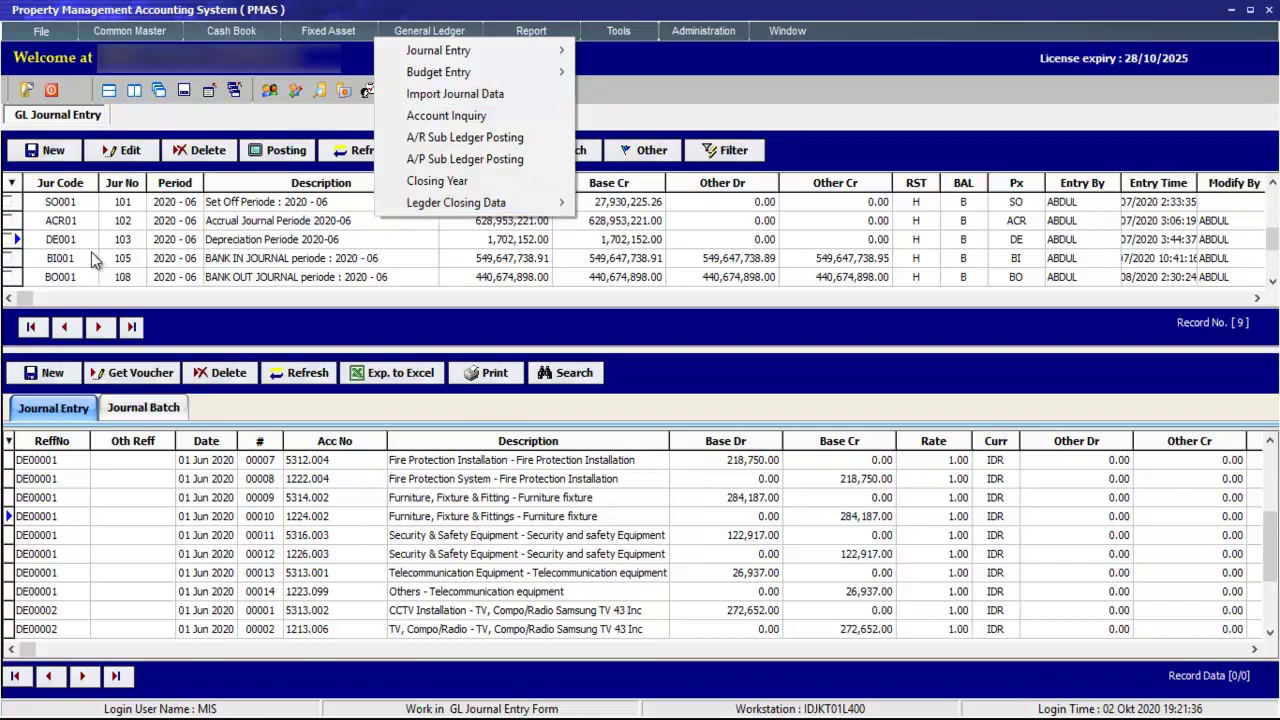
left_click(232, 228)
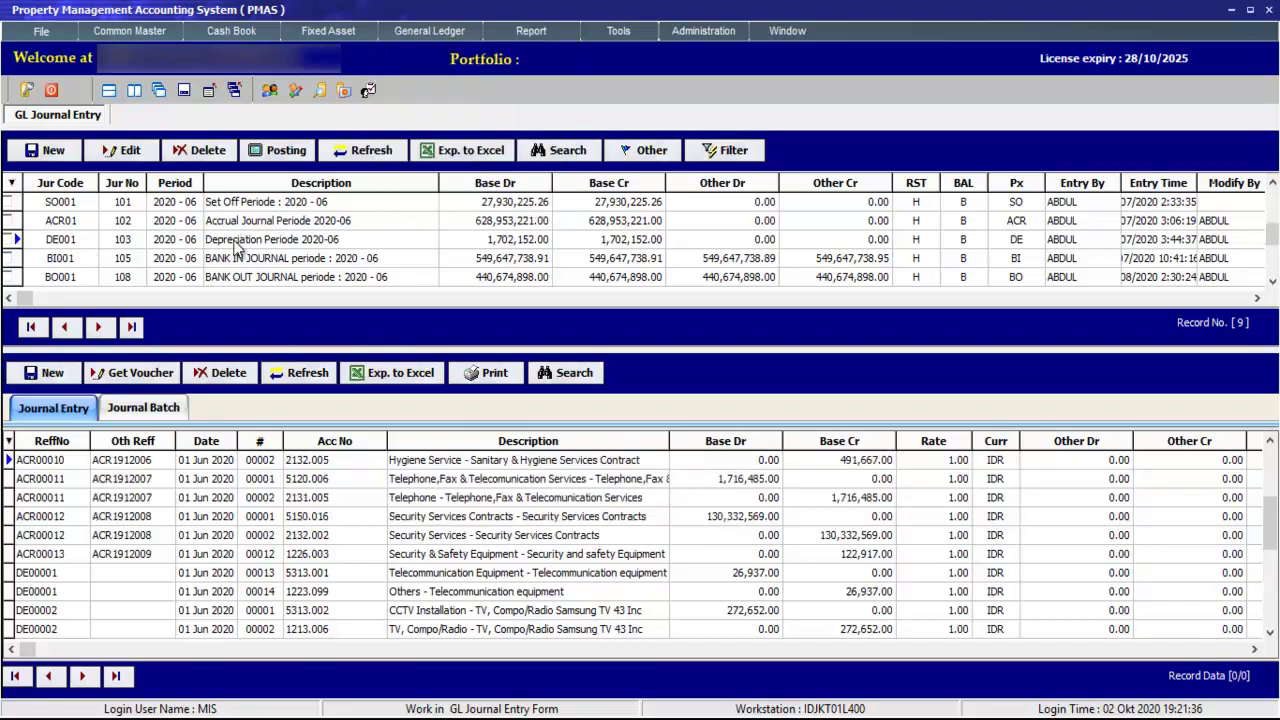
- Inspect the voucher entries of the Depreciation and Accrual journals for 2020-06
left_click(238, 248)
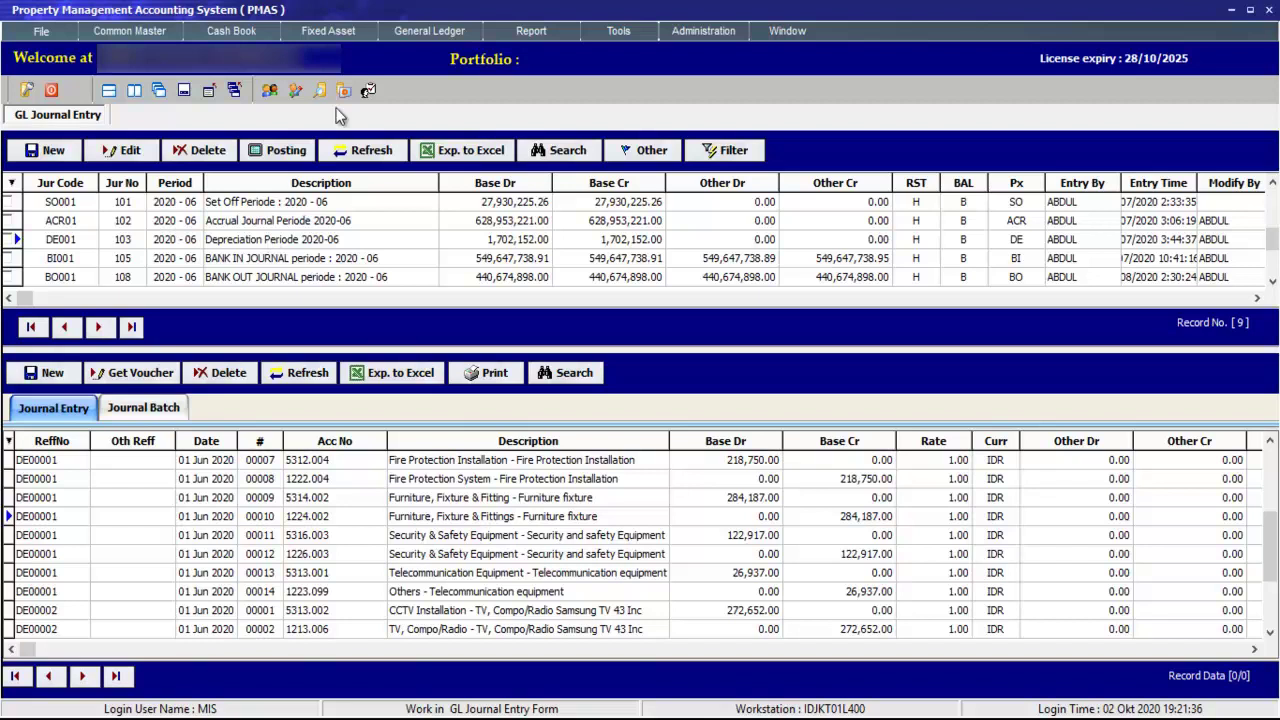
left_click(425, 31)
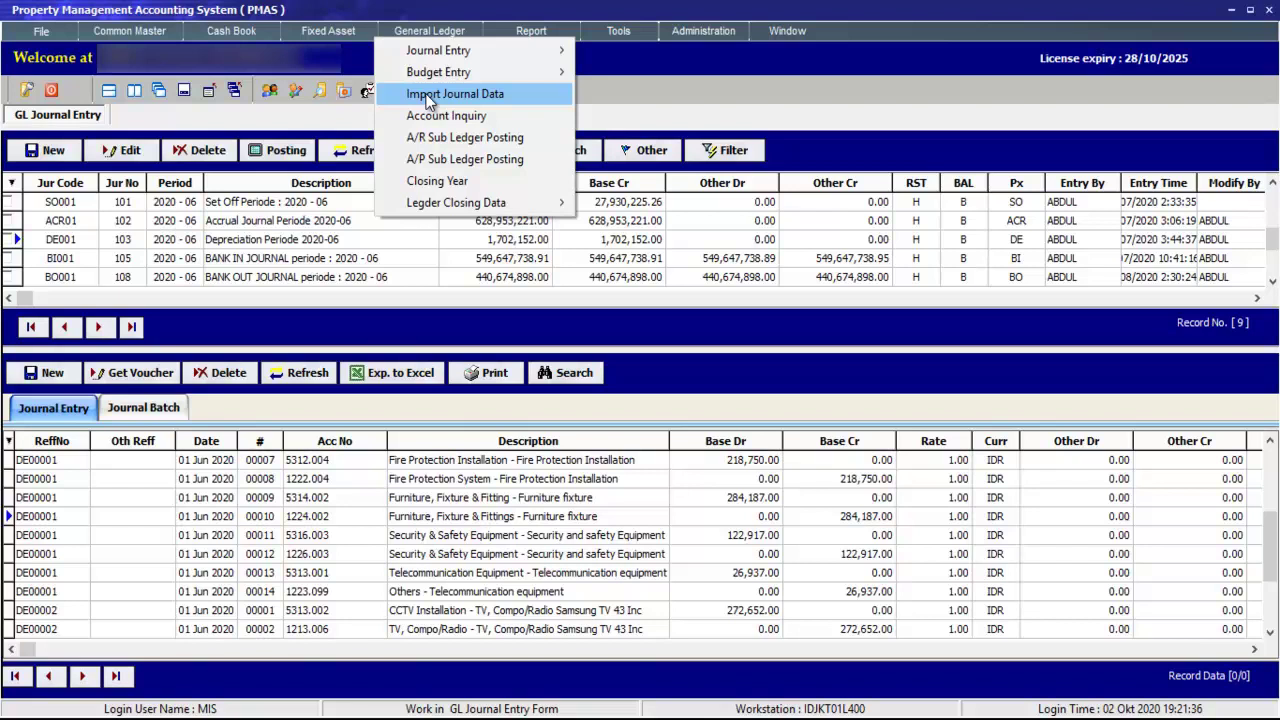
left_click(185, 240)
left_click(274, 225)
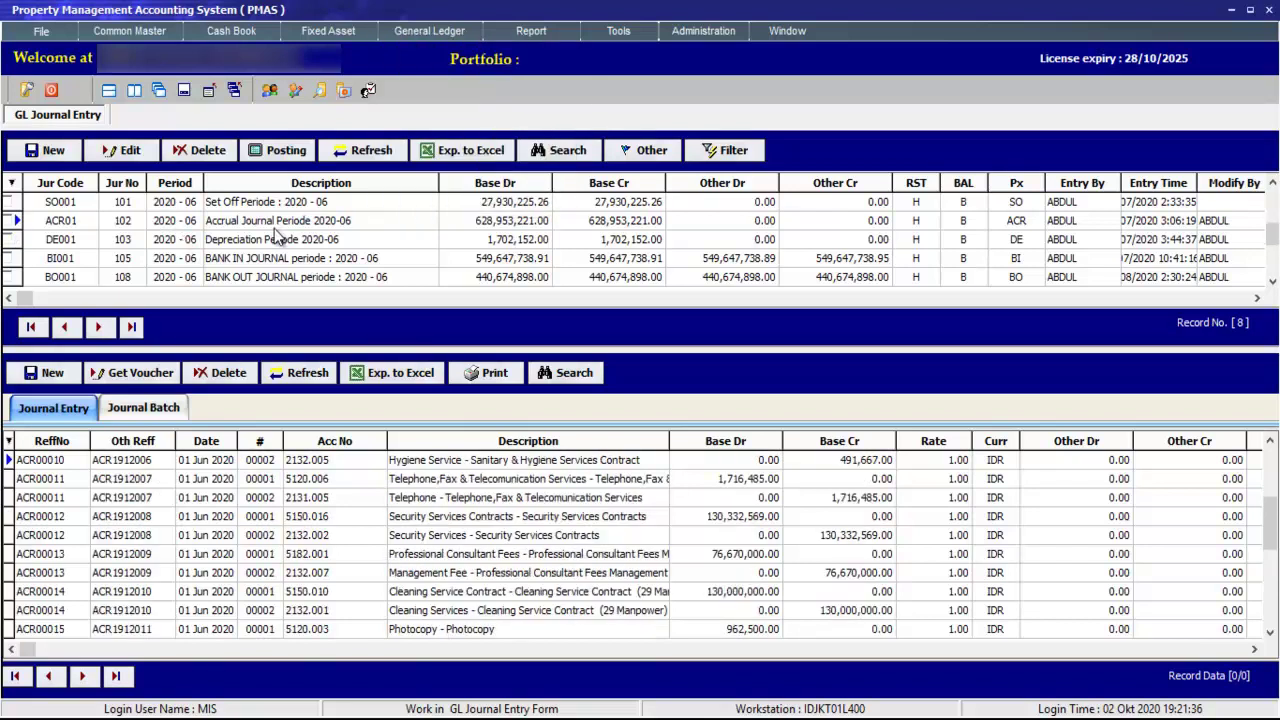
- Mark the Depreciation Periode 2020-06 journal and start exporting it to text
left_click(7, 240)
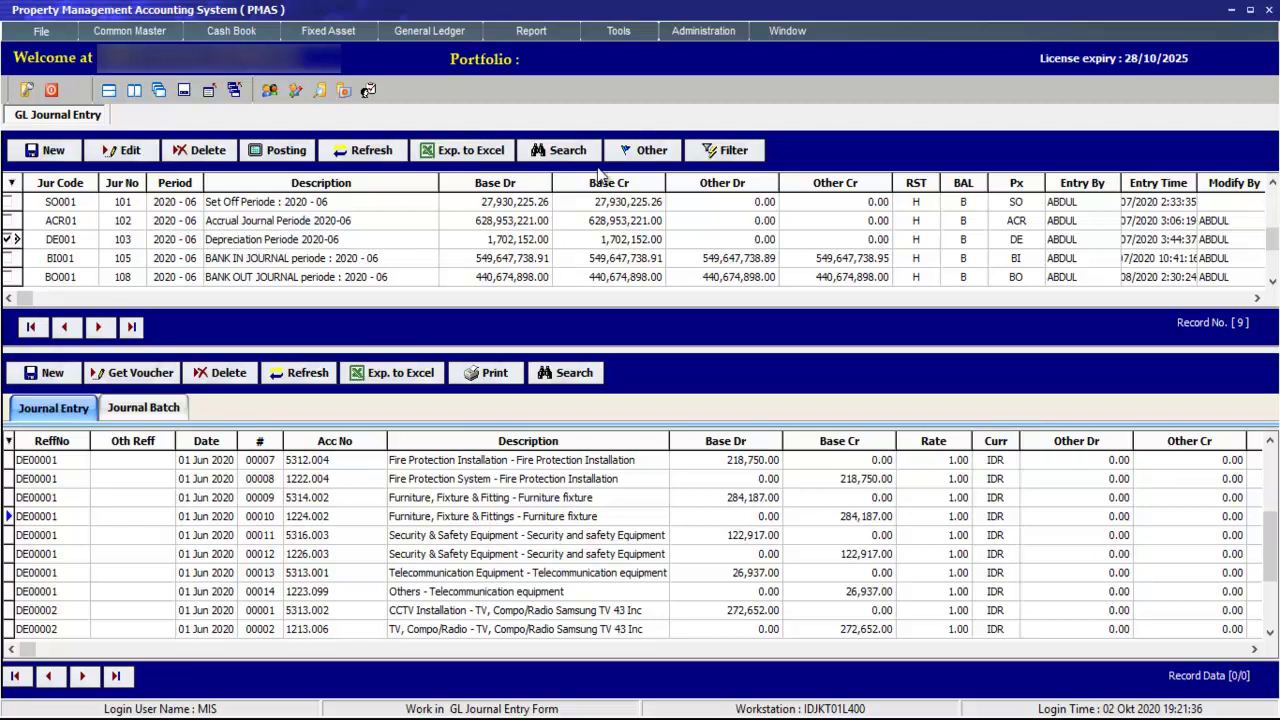
left_click(641, 152)
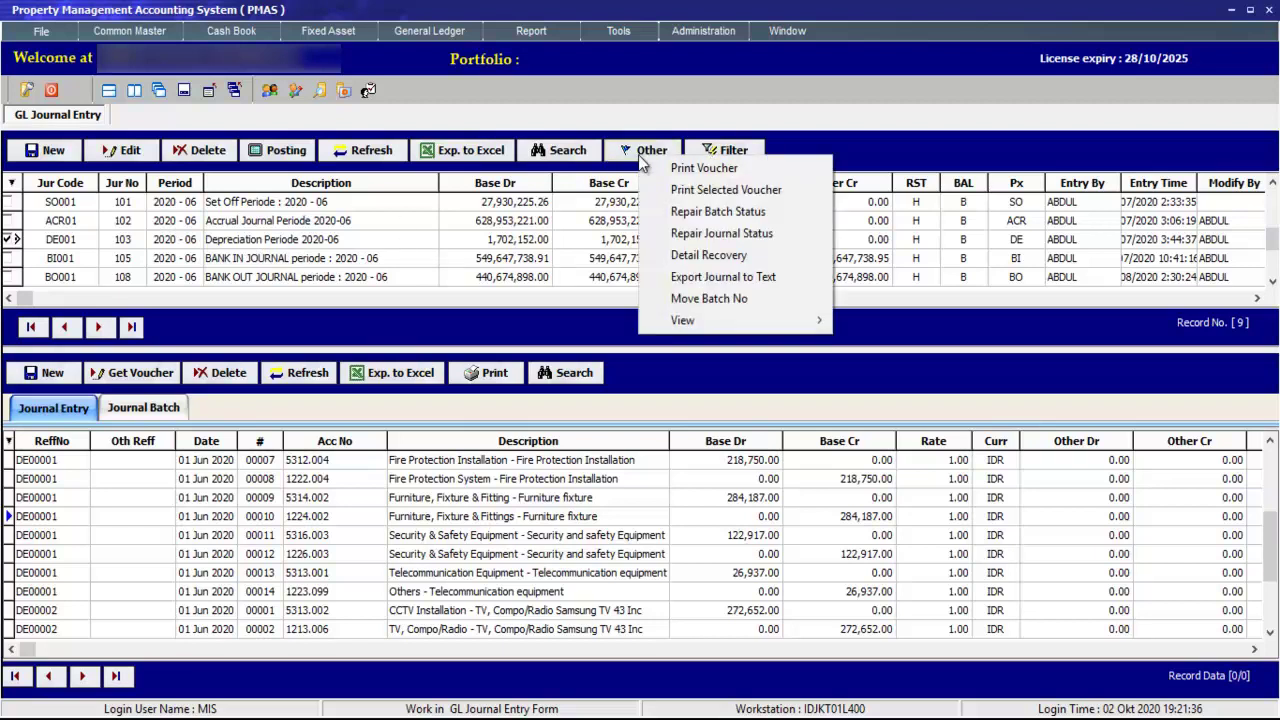
left_click(667, 277)
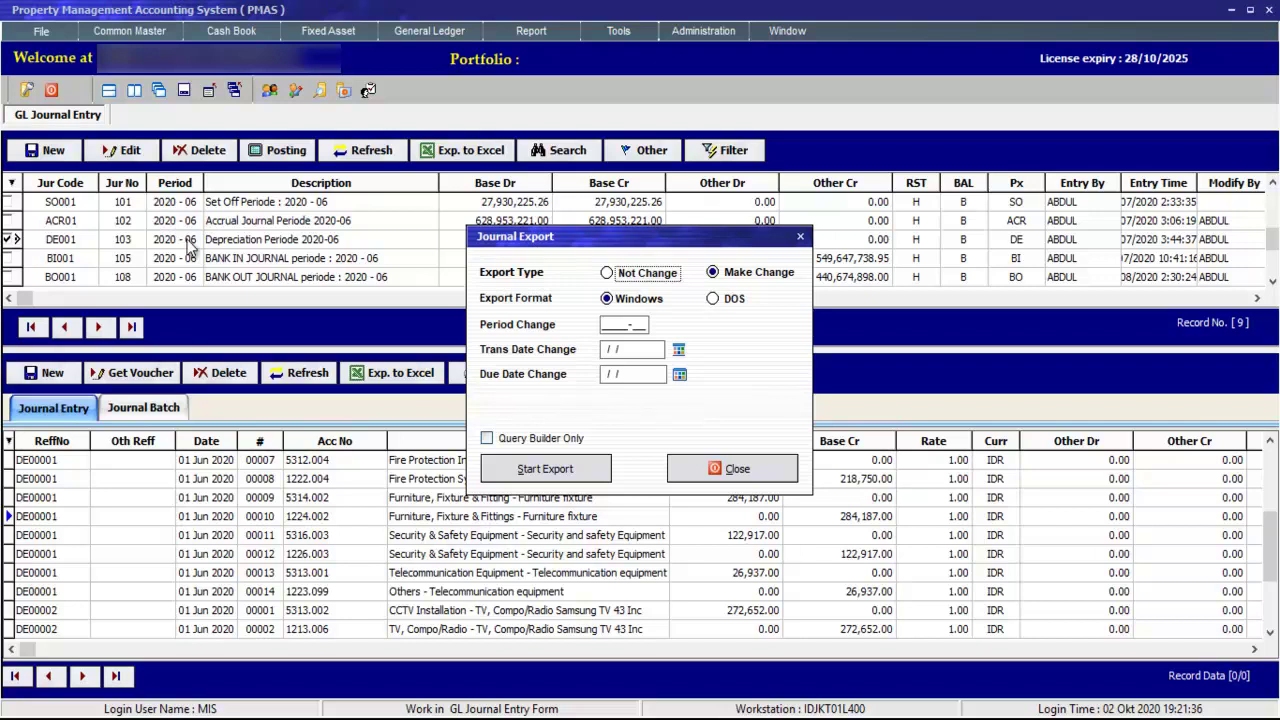
- Set the export's period change to 2020-07, transaction date to 01/07/2020 and due date to 31/07/2020
left_click(606, 325)
type("2020-")
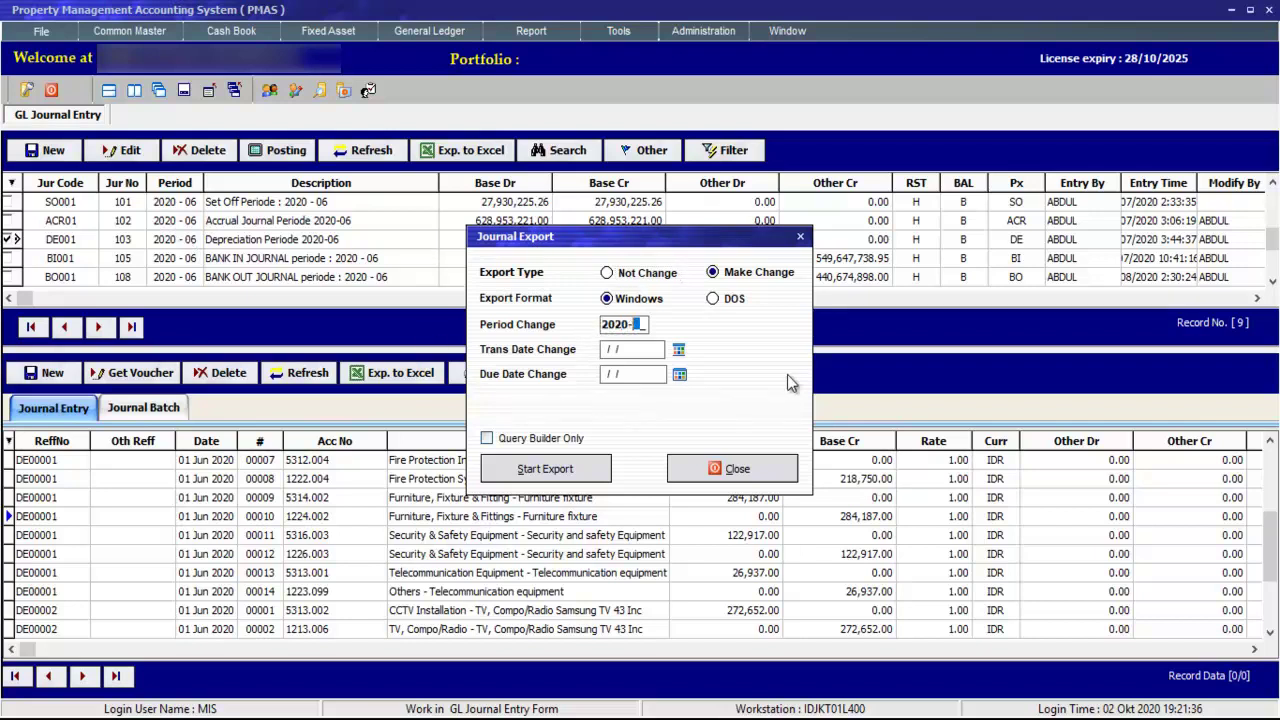
type("07")
type("01")
type("0720")
type("20")
type("31/ /")
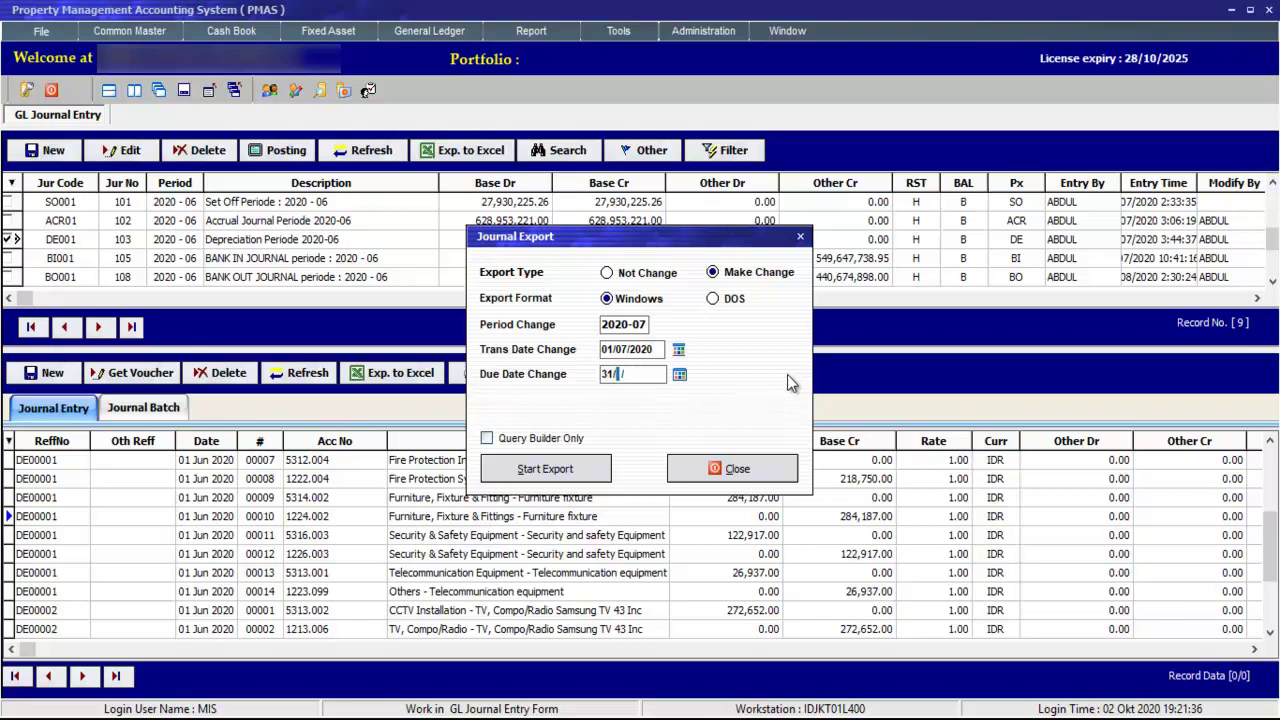
type("072020")
- Export the depreciation journal to a text file named Depresiasi_202007 and close the export dialog
left_click(533, 477)
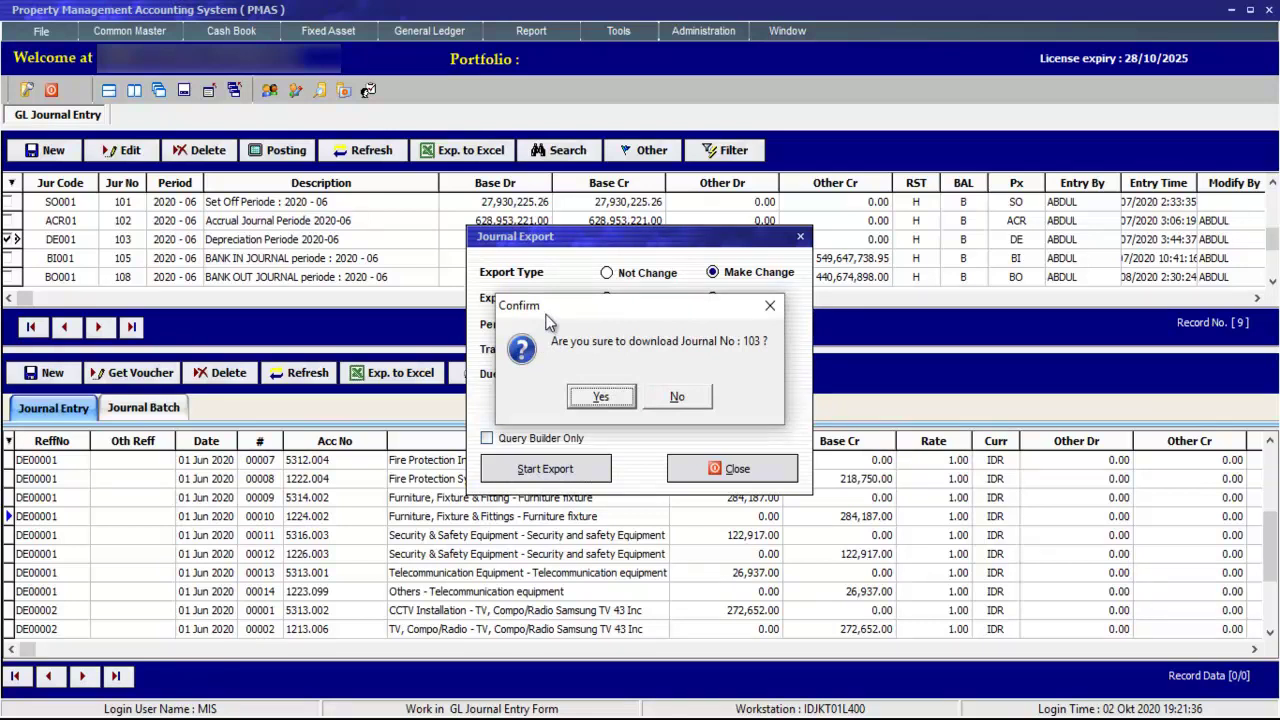
left_click(593, 405)
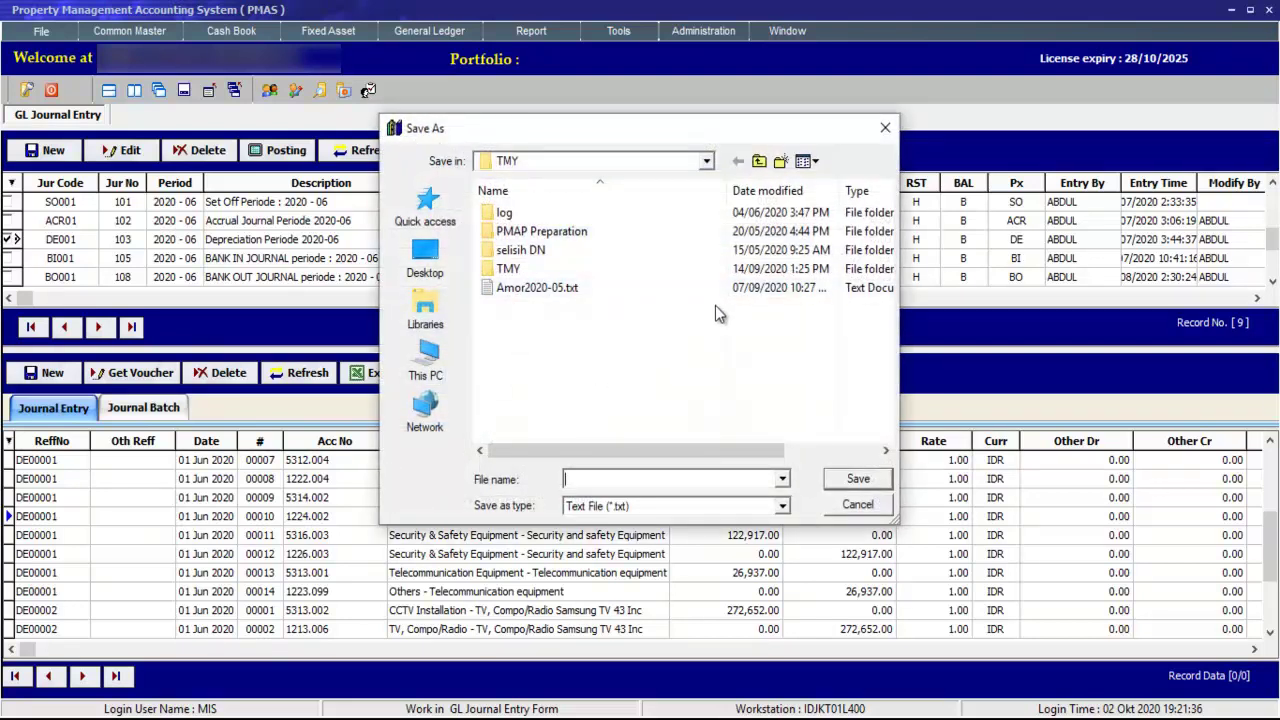
type("Depresiasi_202007")
left_click(855, 481)
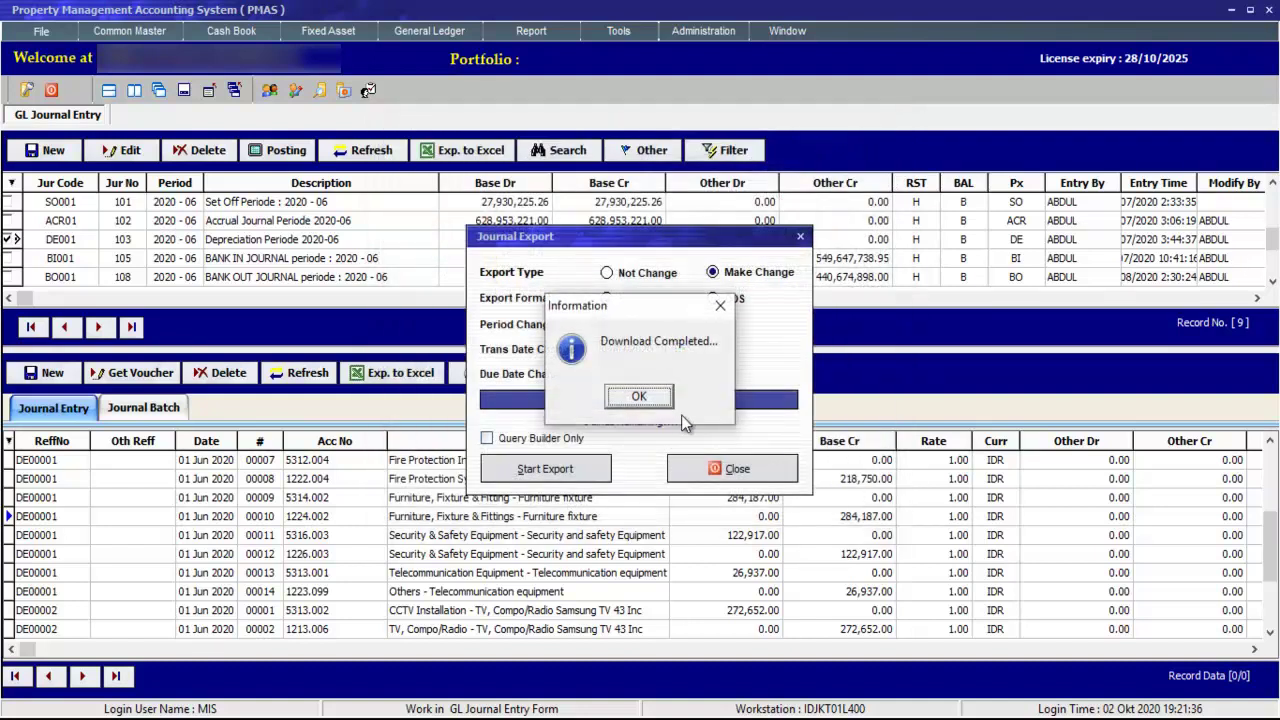
left_click(660, 402)
left_click(700, 474)
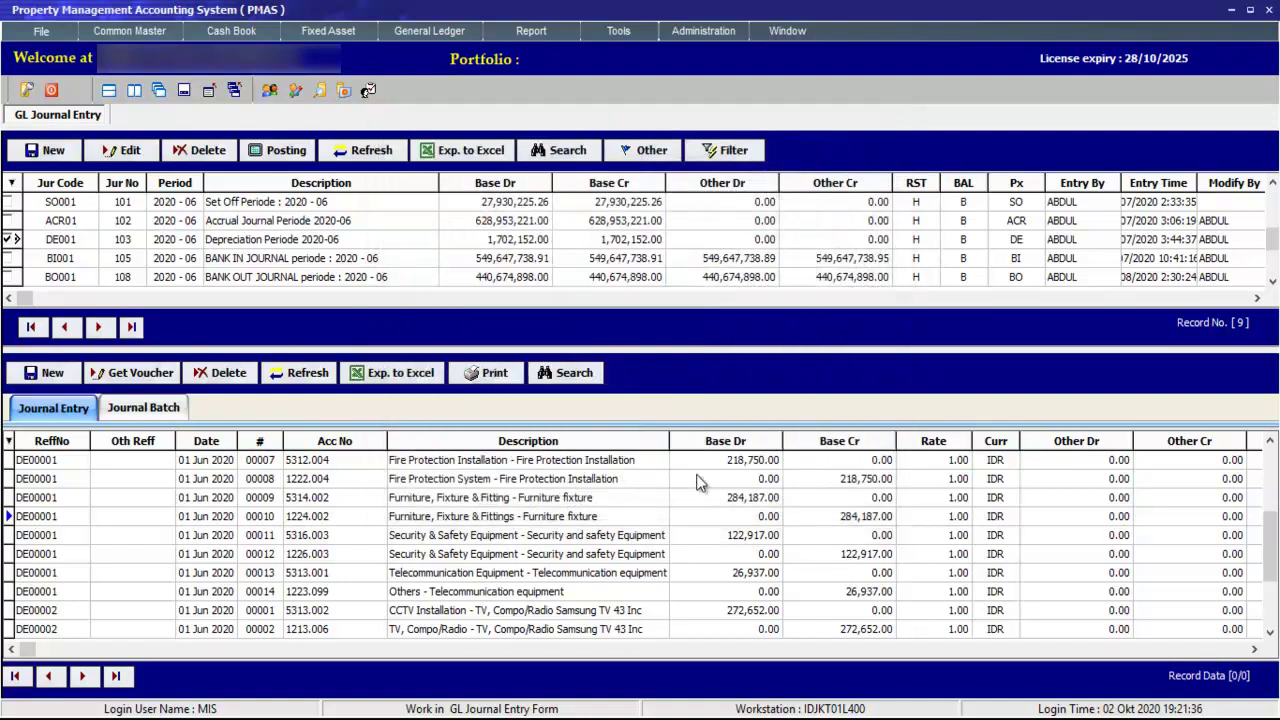
- Filter the journal list to all records of period 2020-07
left_click(735, 150)
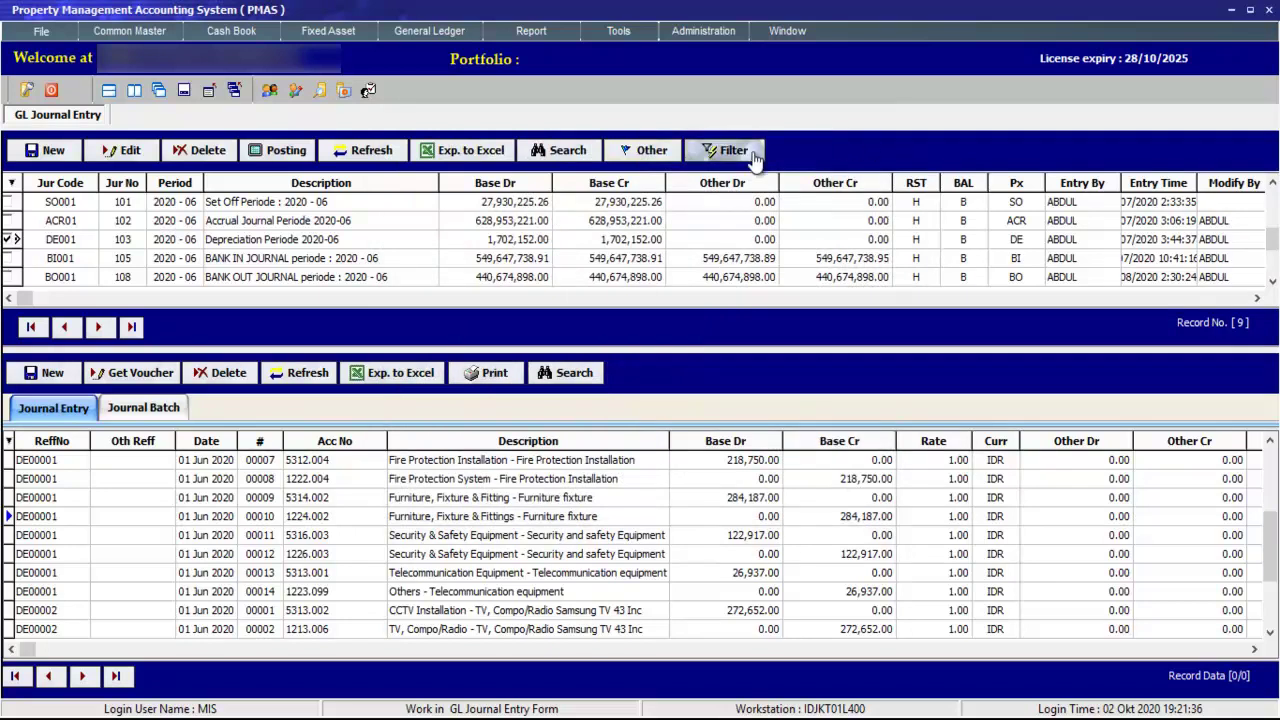
type("2020-07")
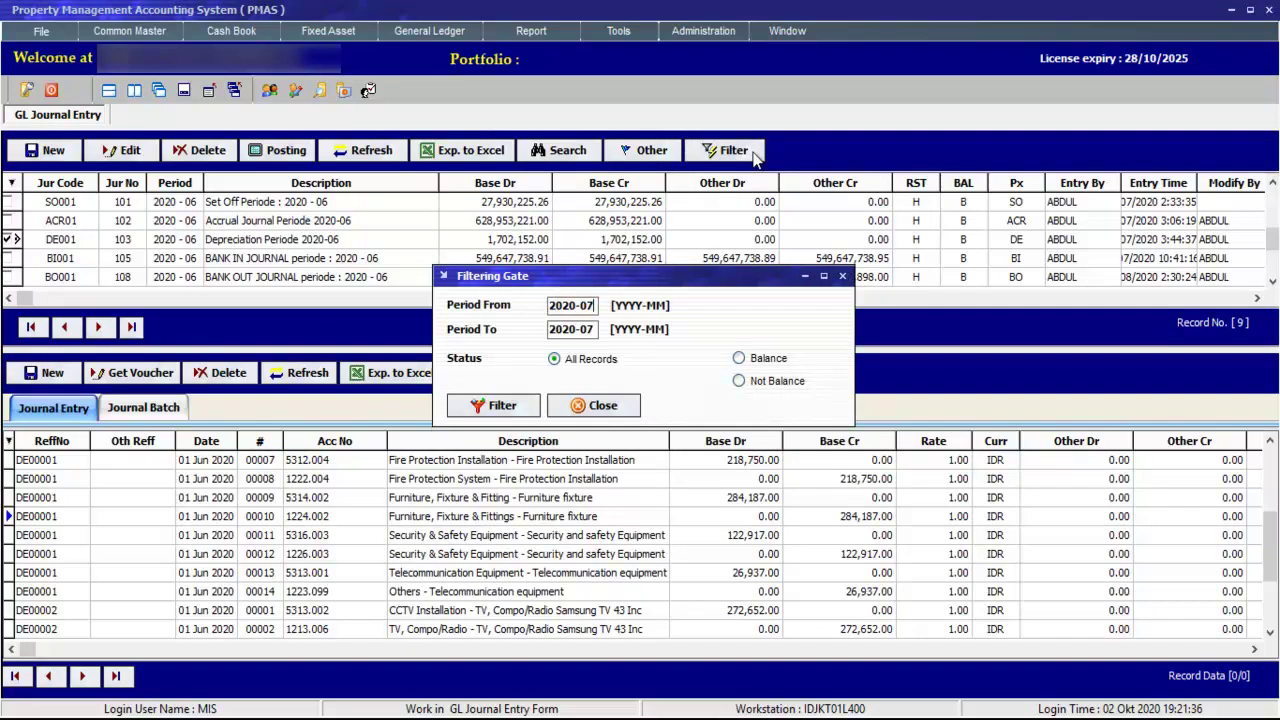
left_click(496, 405)
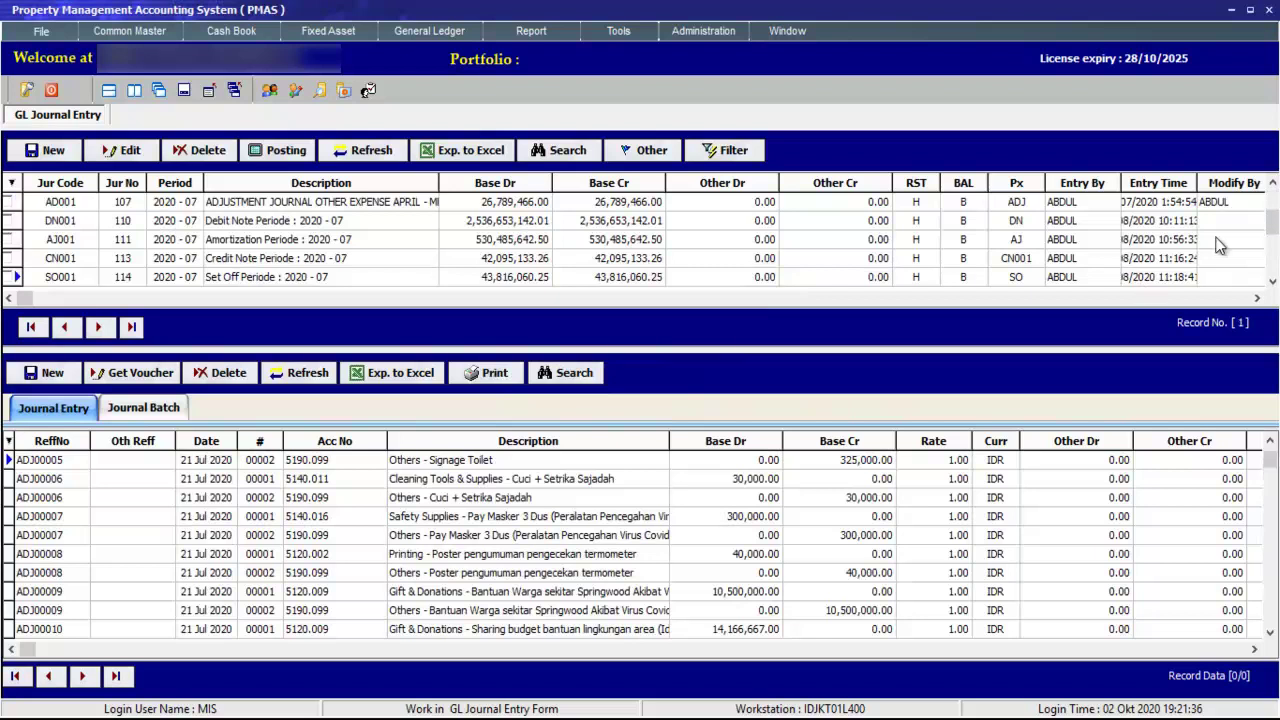
- Look through the 2020-07 journal list down to its last record
key("Down")
key("Down")
left_click(1273, 282)
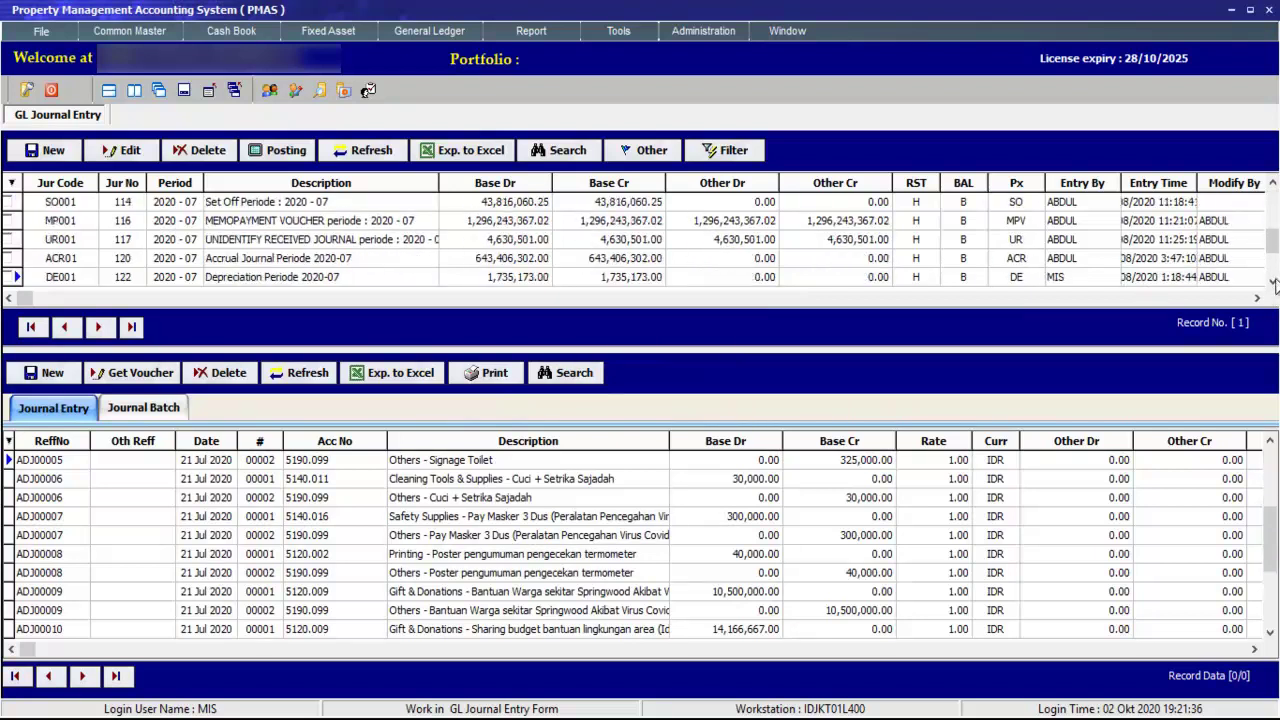
left_click(1273, 282)
left_click(1273, 282)
left_click(1273, 282)
left_click(1273, 282)
left_click(1273, 285)
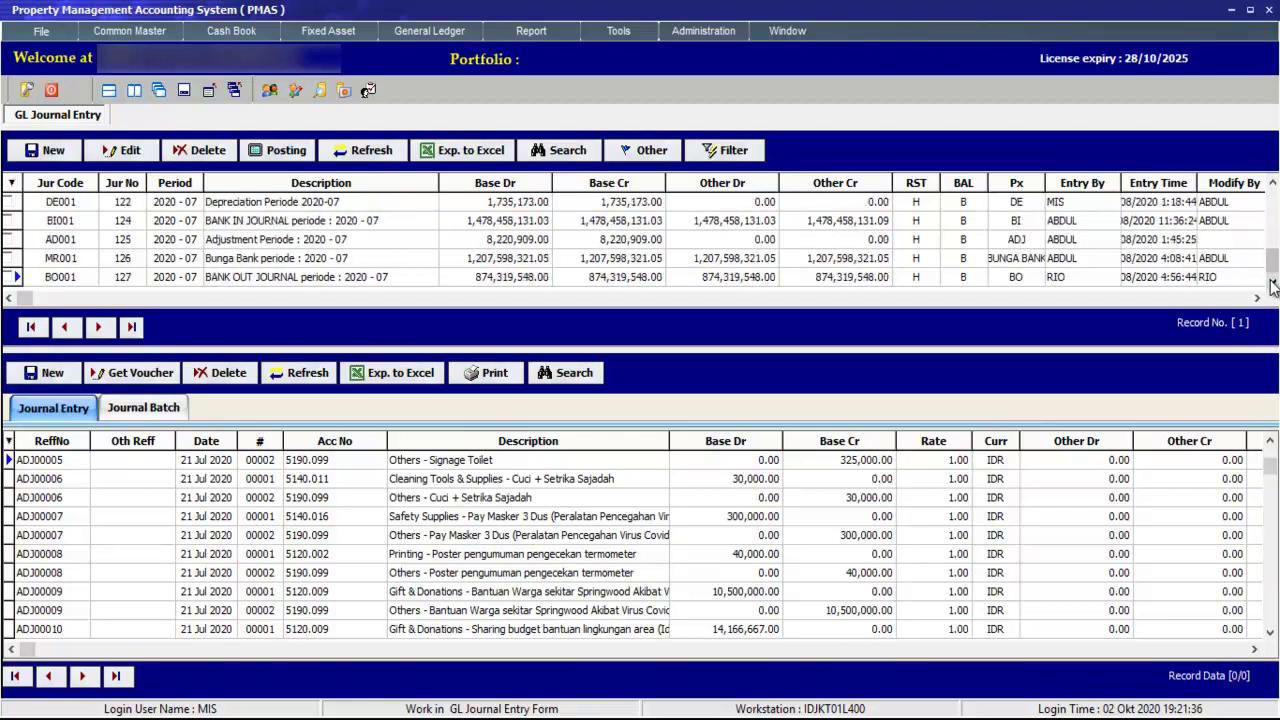
left_click(1273, 285)
- Start a journal data import and choose Depresiasi_202007.txt as its source file
left_click(438, 30)
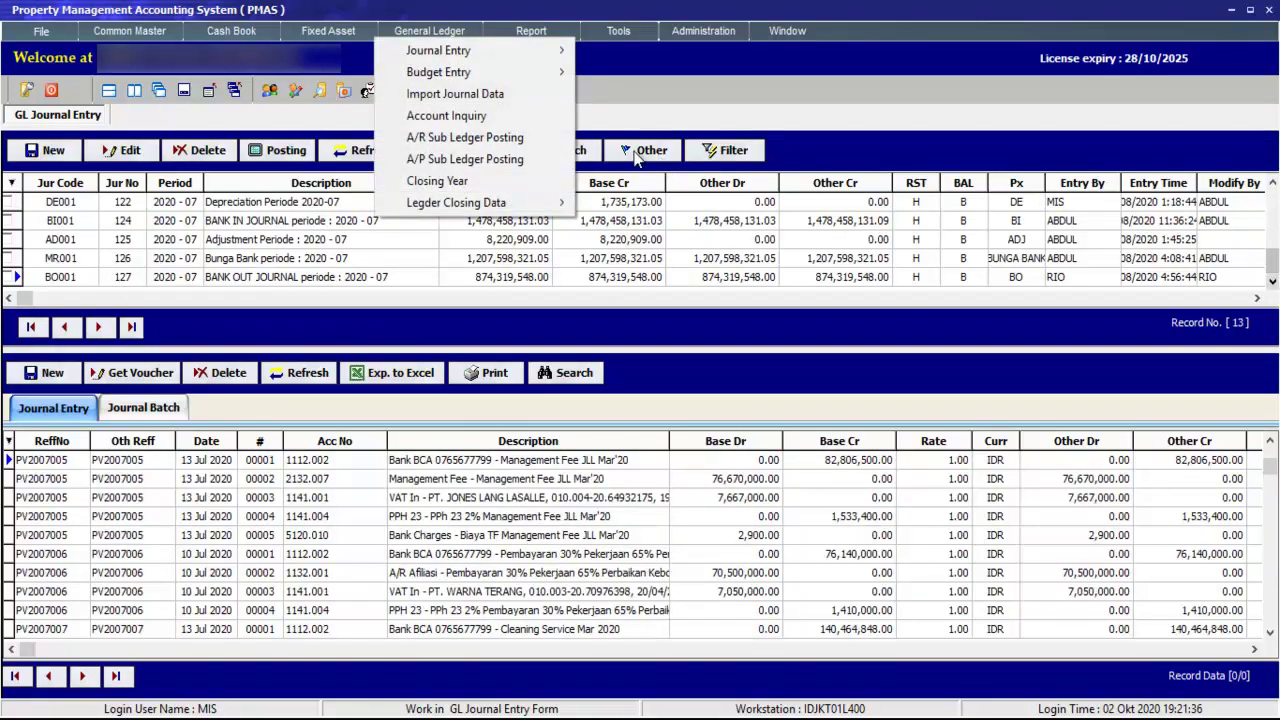
left_click(489, 93)
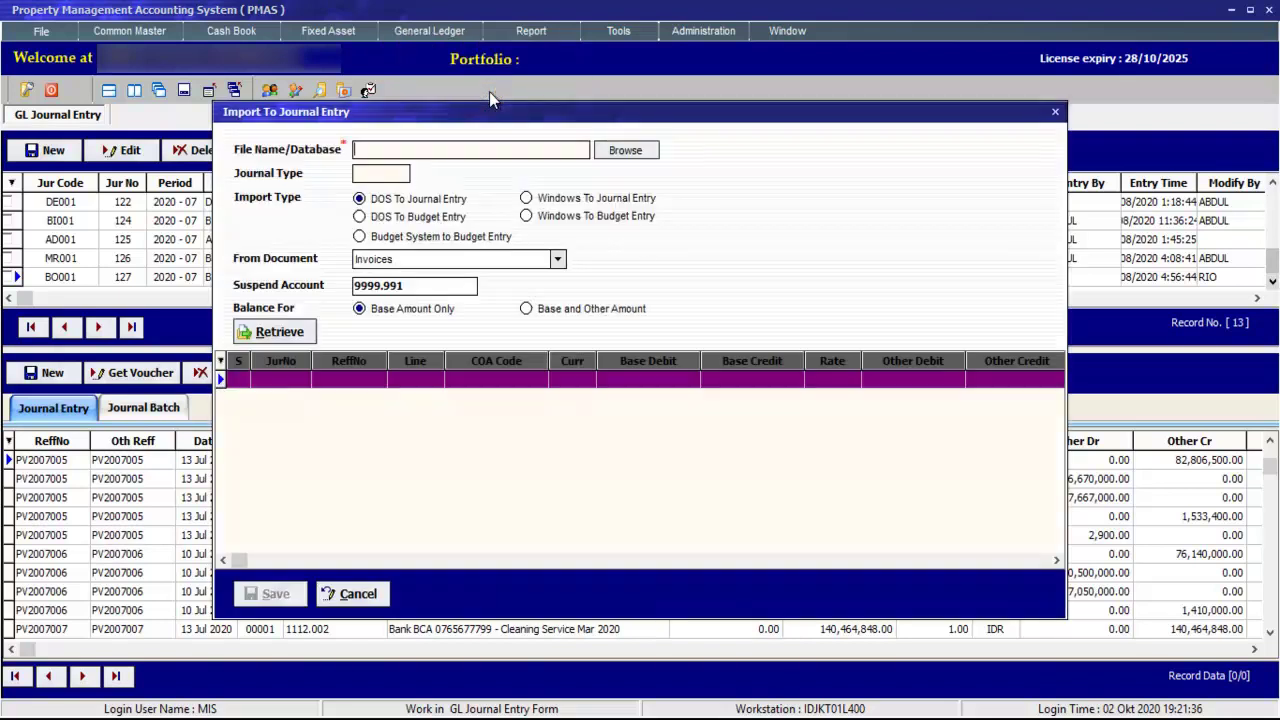
left_click(613, 151)
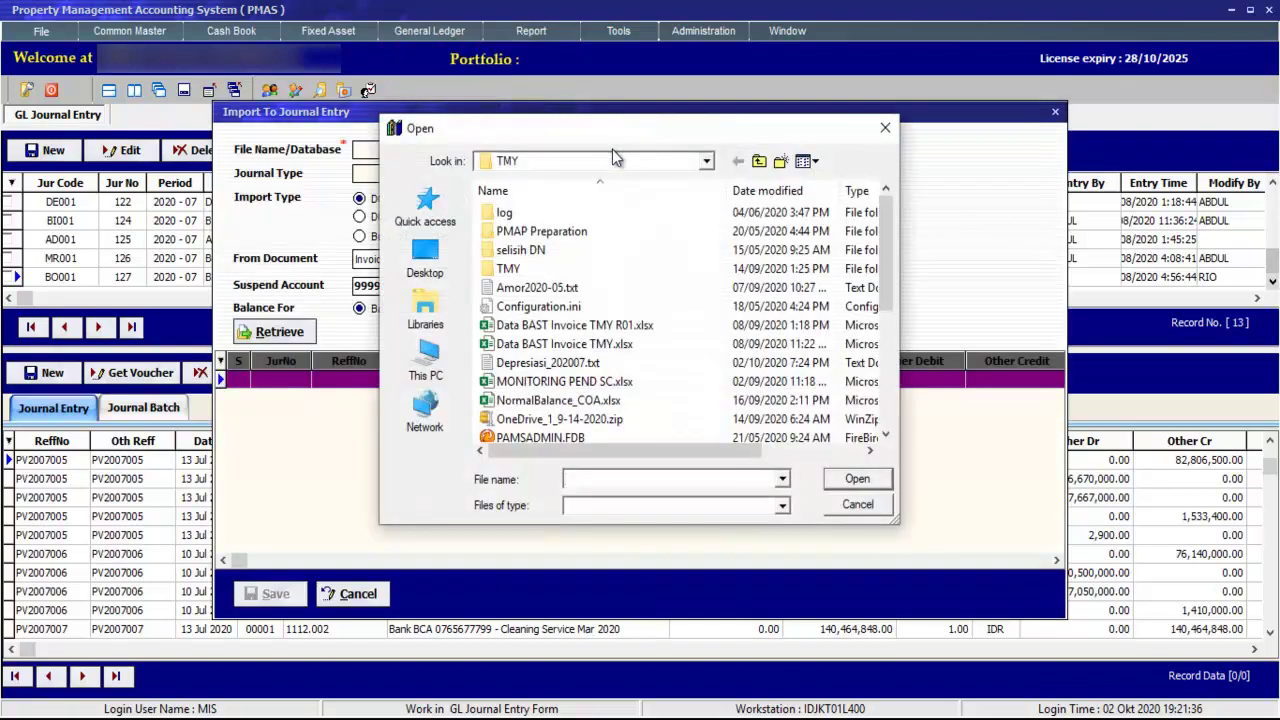
left_click(530, 363)
left_click(853, 479)
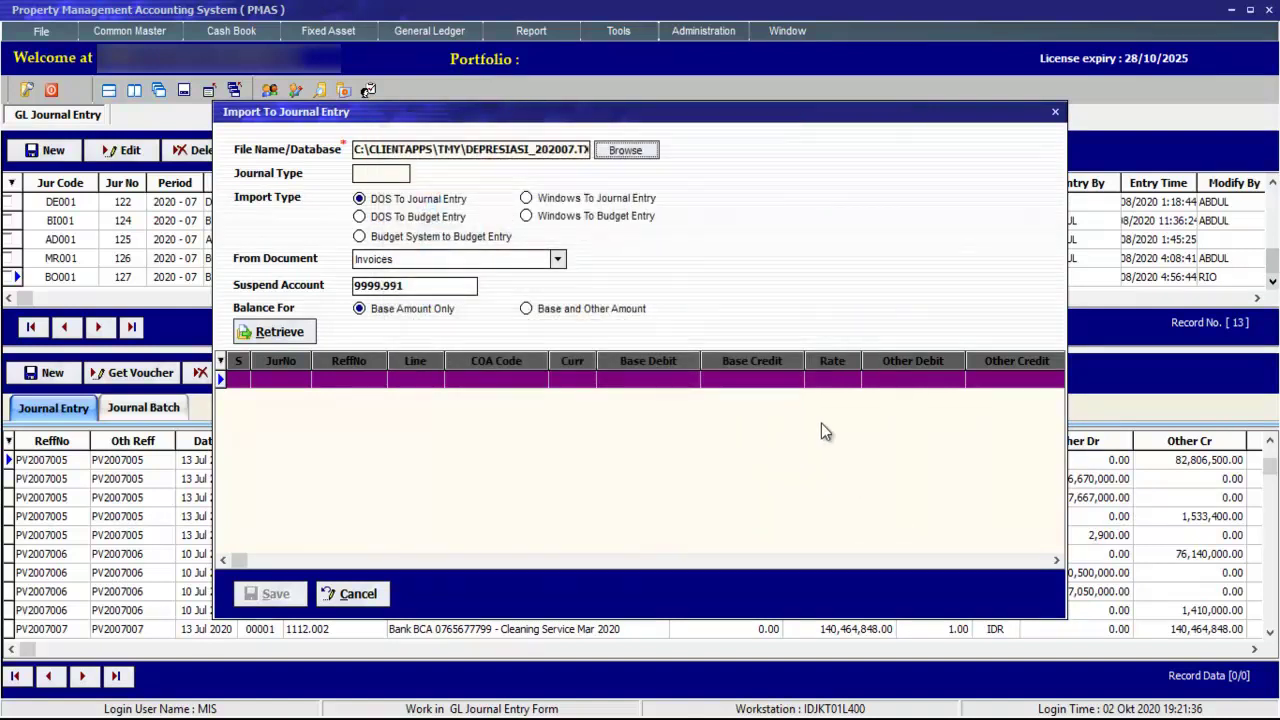
- Set the import type to Windows To Journal Entry, the source document to Depreciation, and balancing to Base and Other Amount
left_click(527, 199)
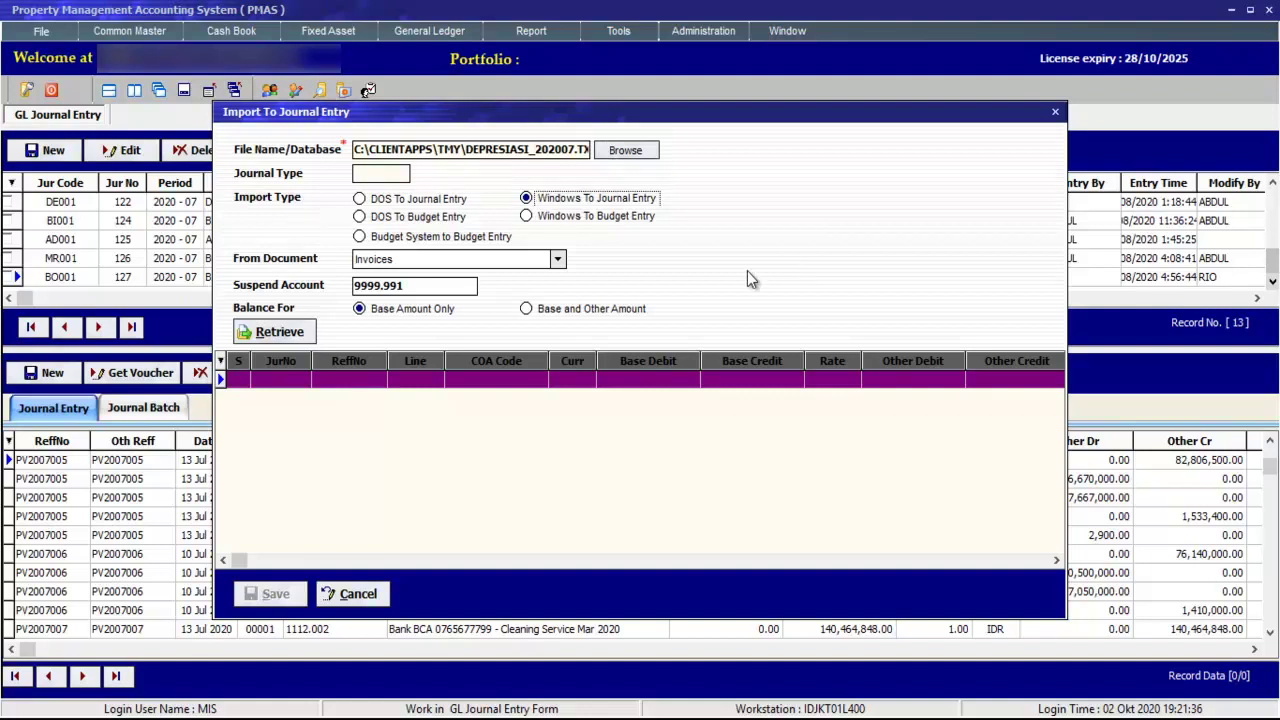
left_click(557, 260)
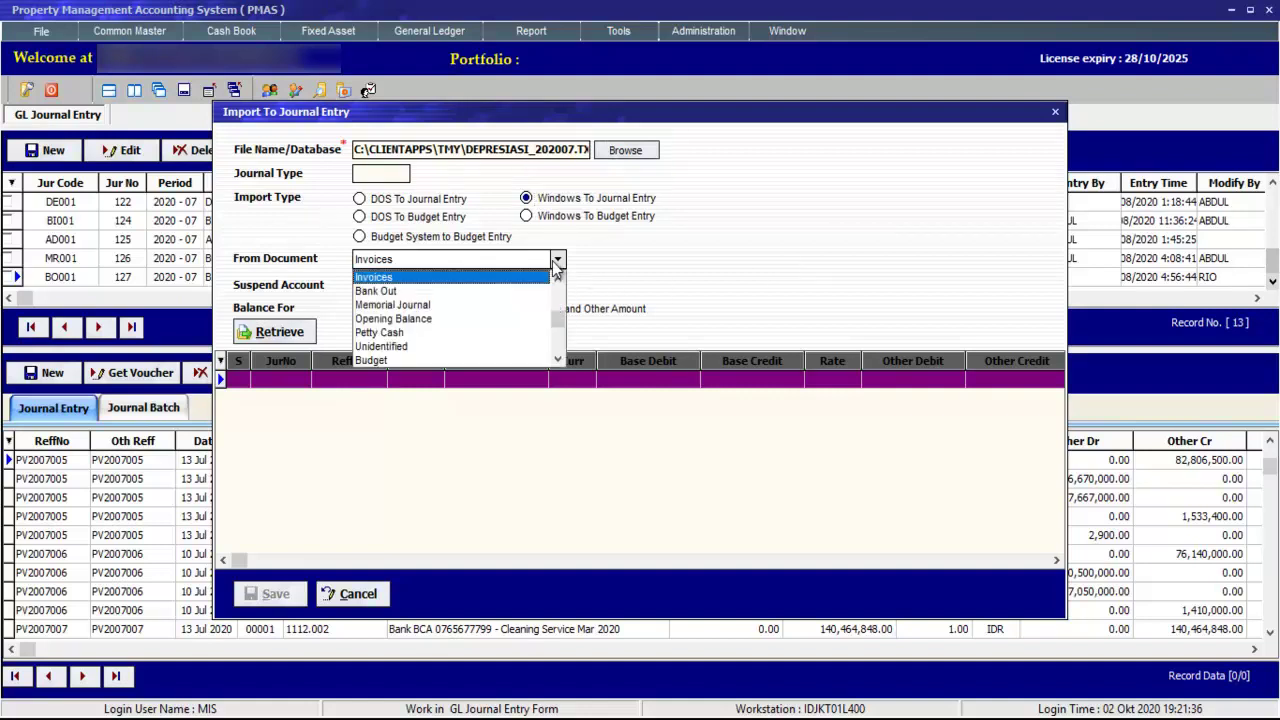
left_click(559, 360)
left_click(559, 360)
left_click(559, 360)
left_click(559, 360)
left_click(559, 360)
left_click(559, 360)
left_click(559, 360)
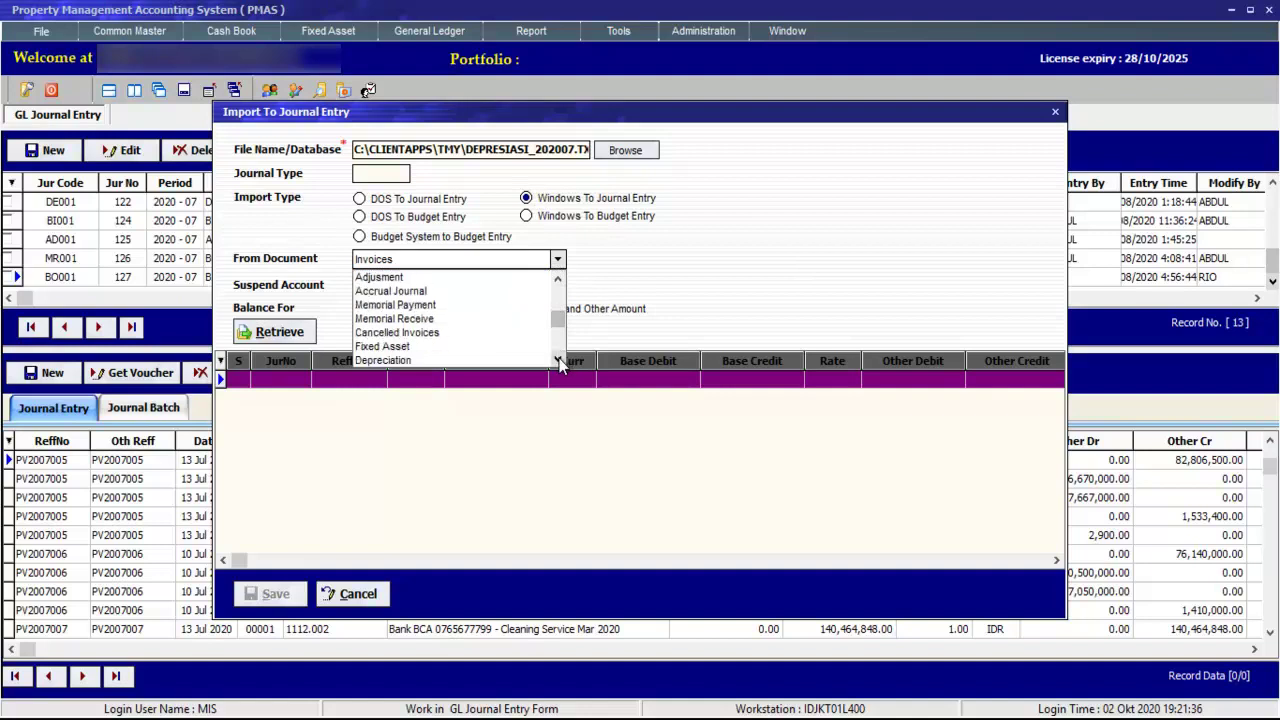
left_click(450, 360)
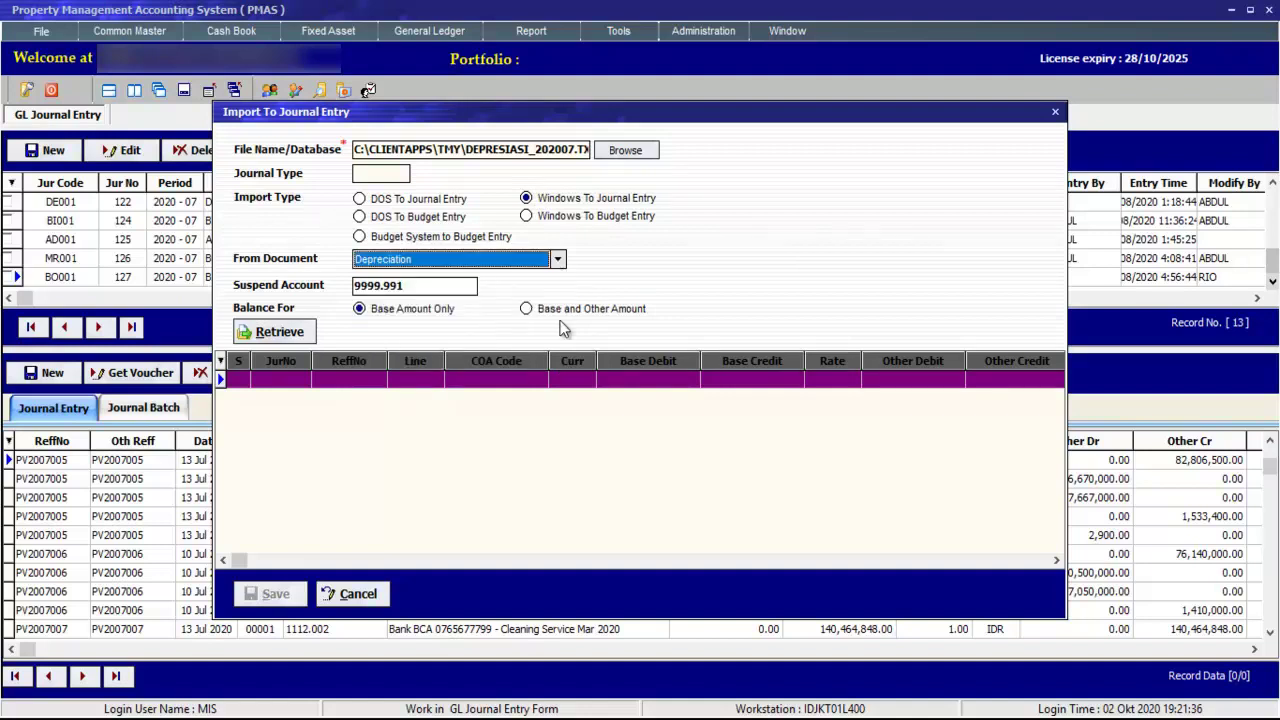
left_click(592, 310)
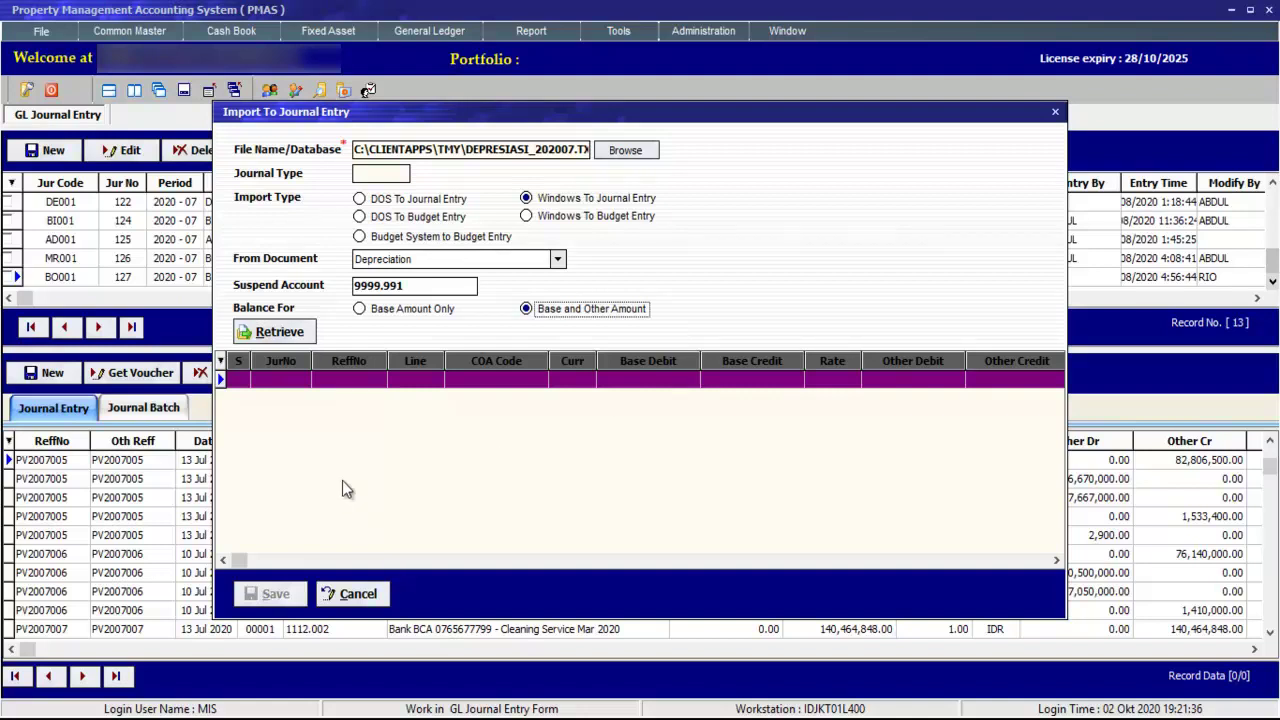
- Retrieve the file's depreciation entries, save them as a journal, confirm the transfer, and close the import dialog
left_click(266, 336)
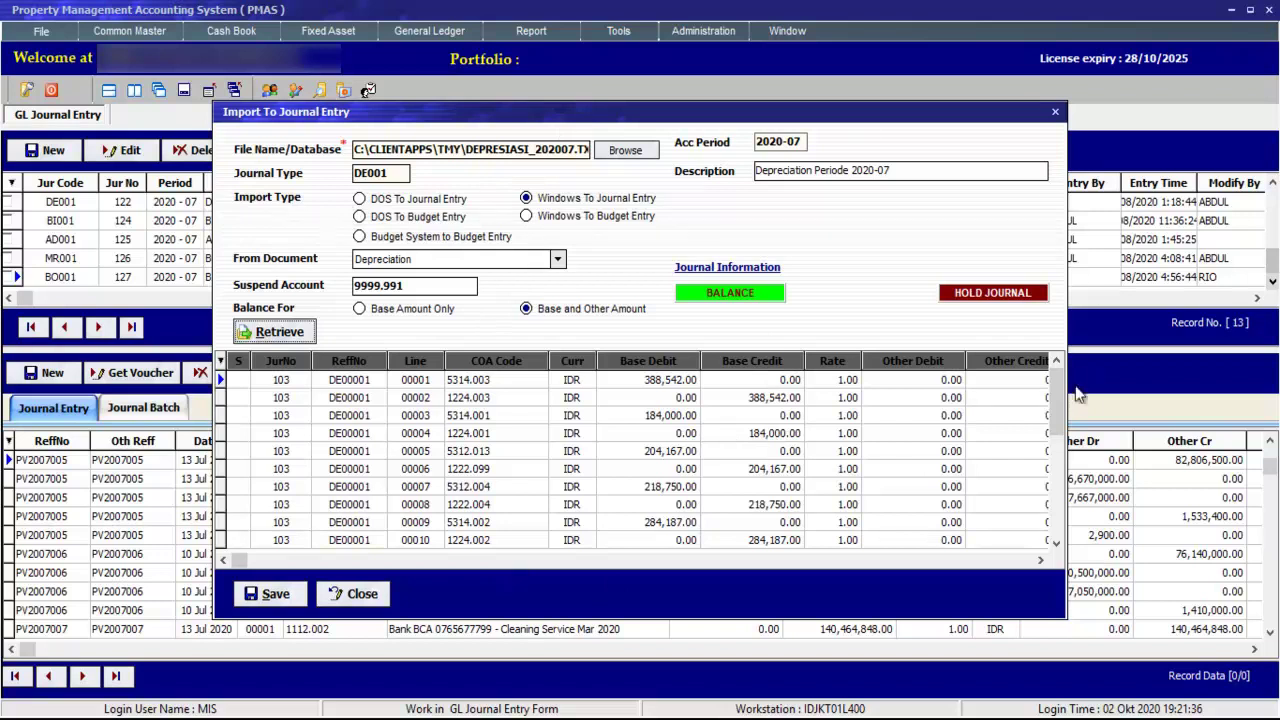
left_click_drag(1060, 400, 1058, 367)
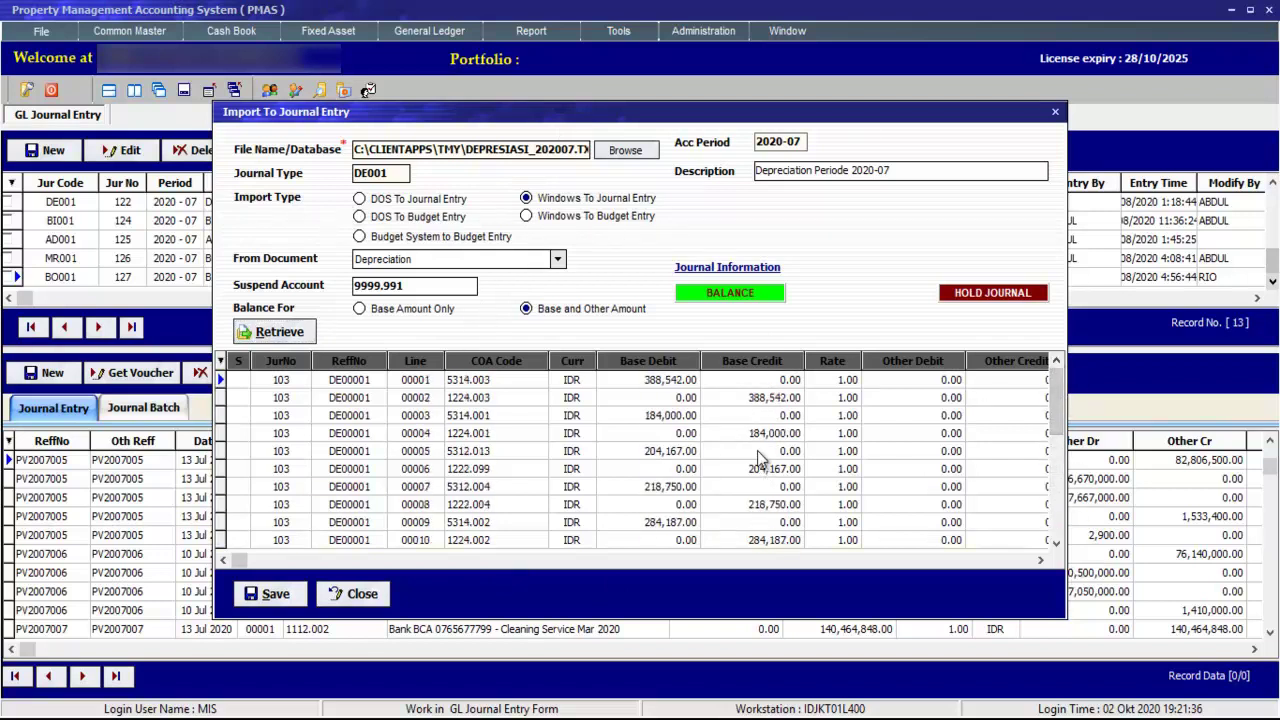
left_click(270, 596)
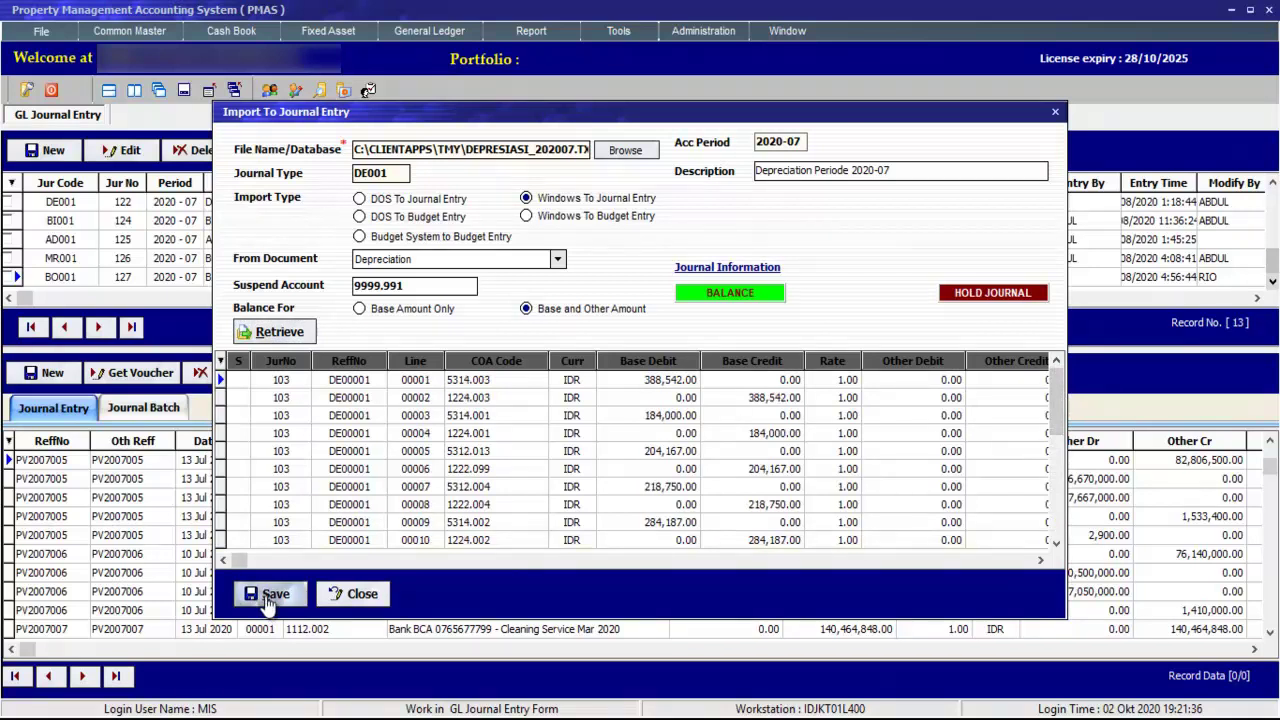
left_click(598, 399)
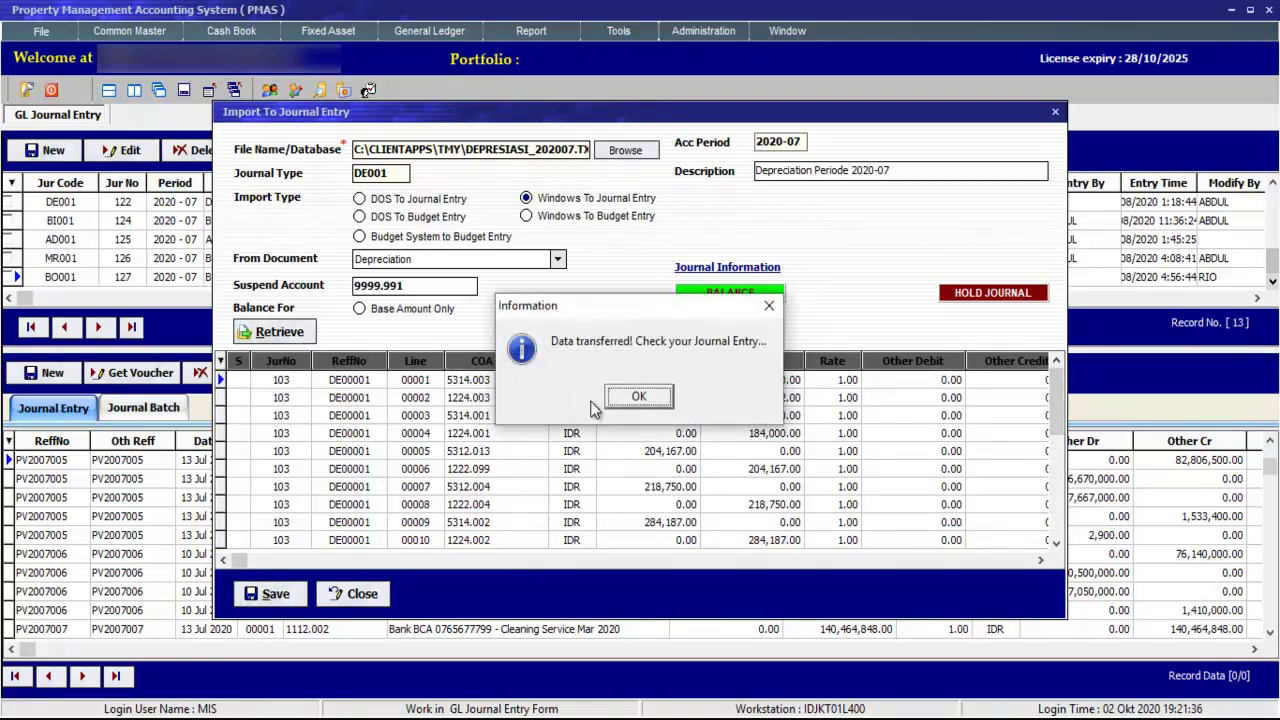
left_click(623, 402)
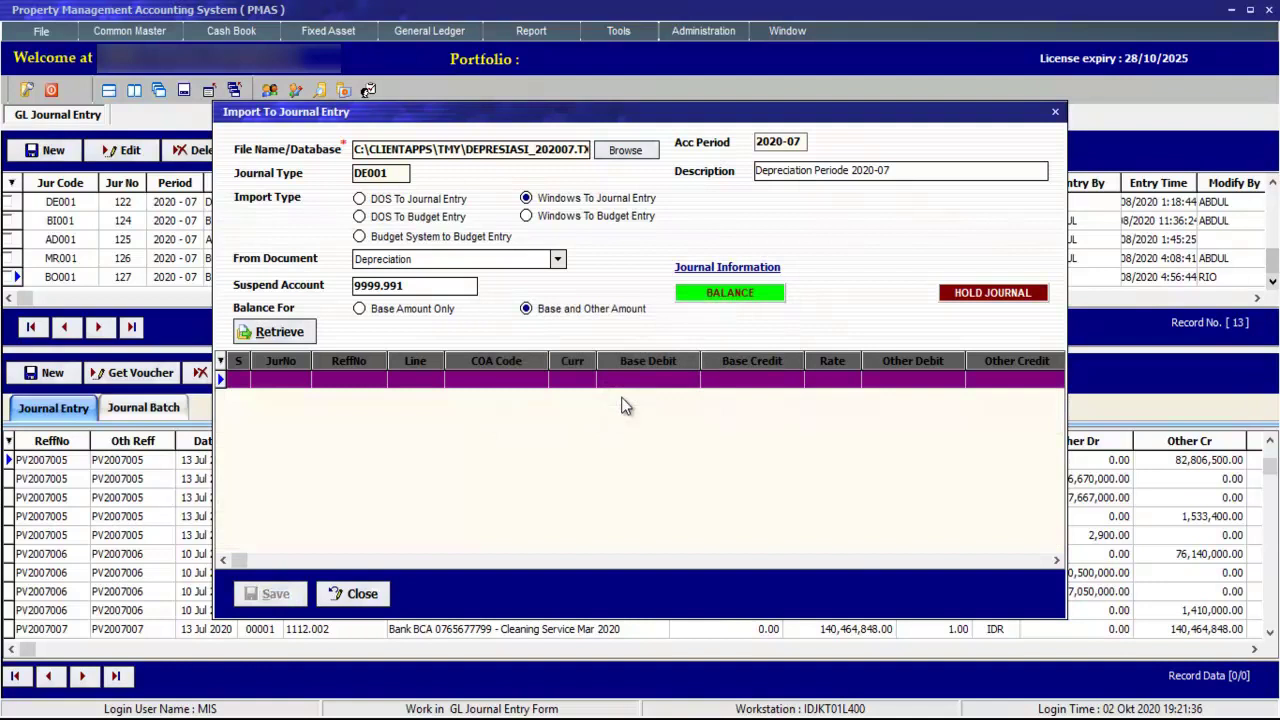
left_click(362, 595)
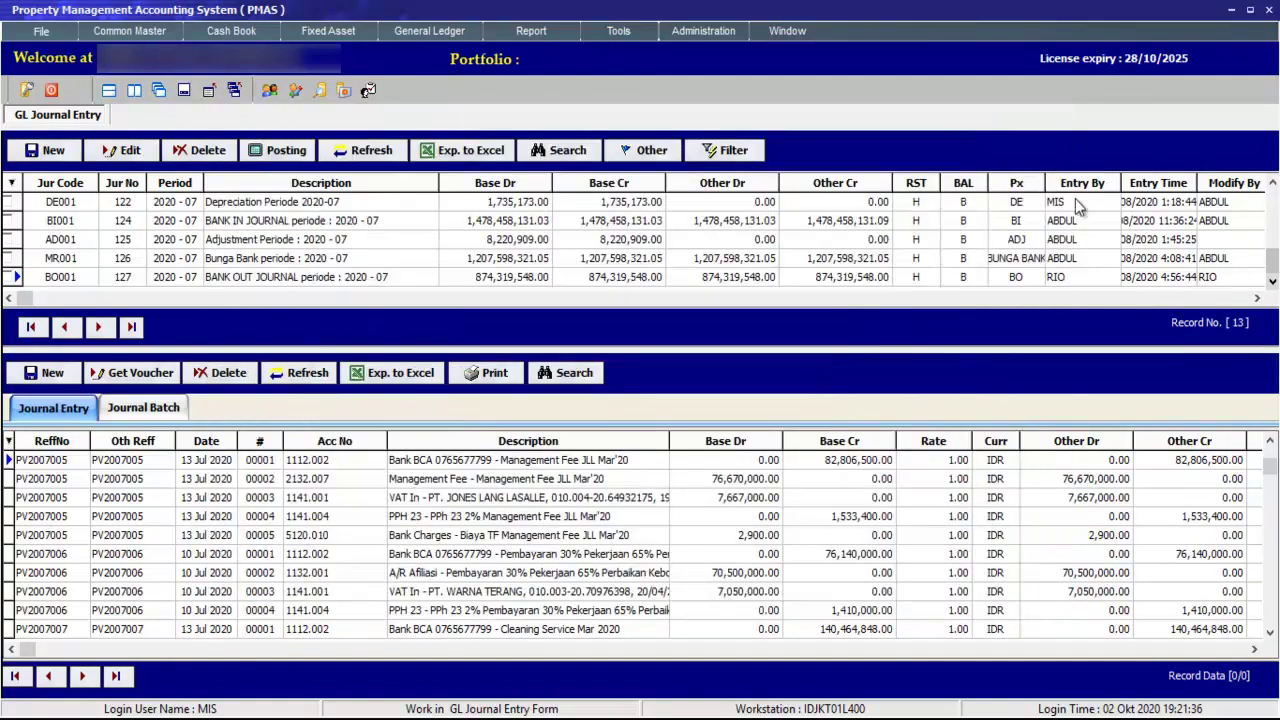
- Refresh the journal list and select the newly imported Depreciation Periode 2020-07 journal at its end
left_click(392, 150)
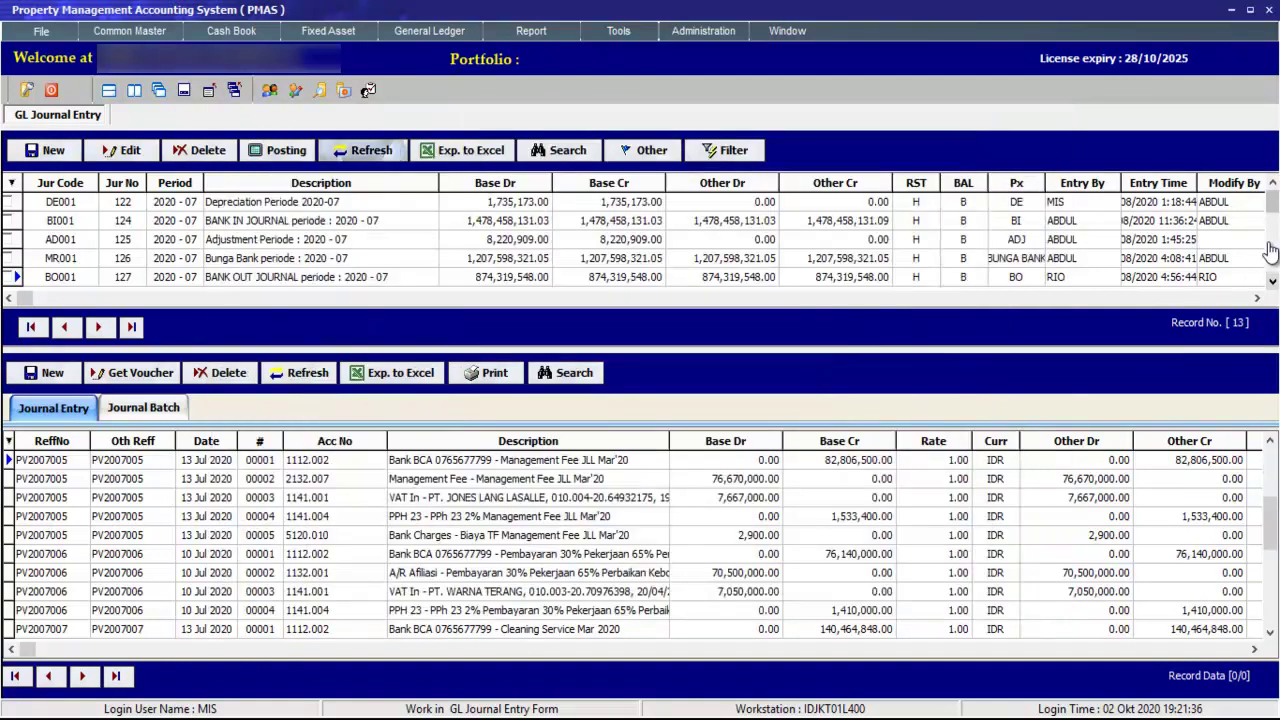
left_click(1273, 280)
scroll(332, 277, "up", 2)
scroll(332, 277, "down", 1)
left_click(1273, 284)
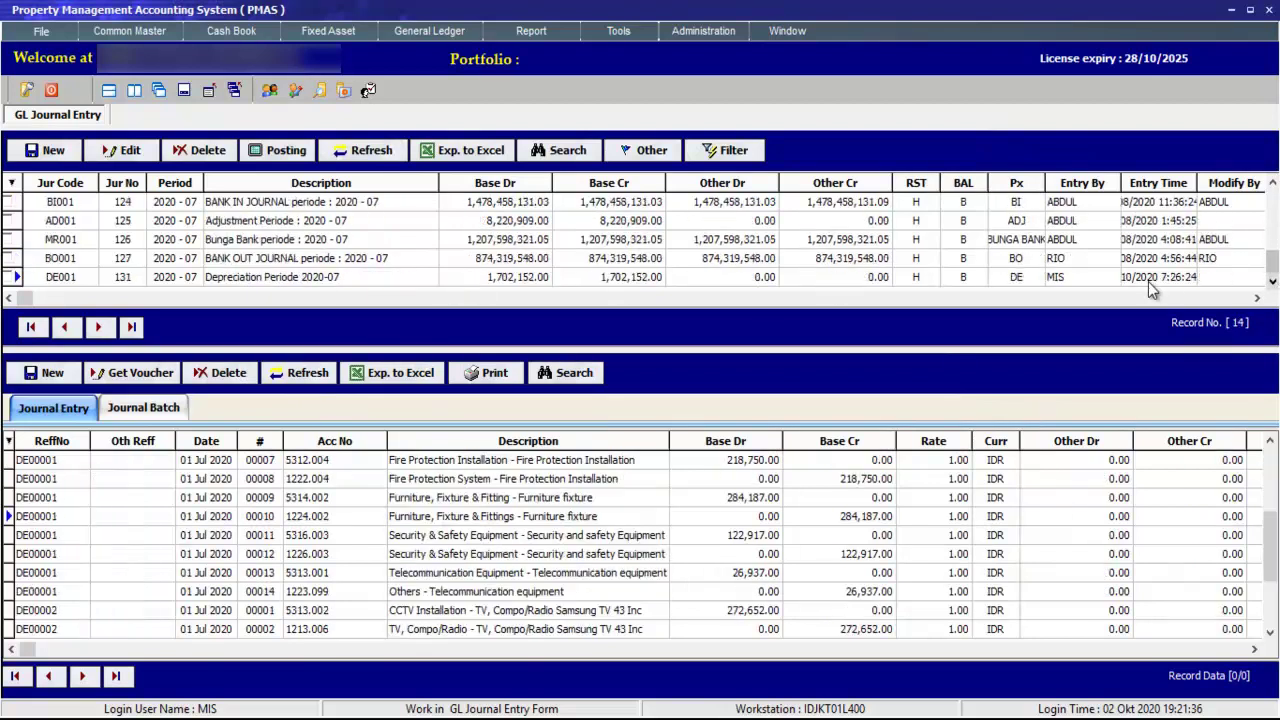
left_click(280, 278)
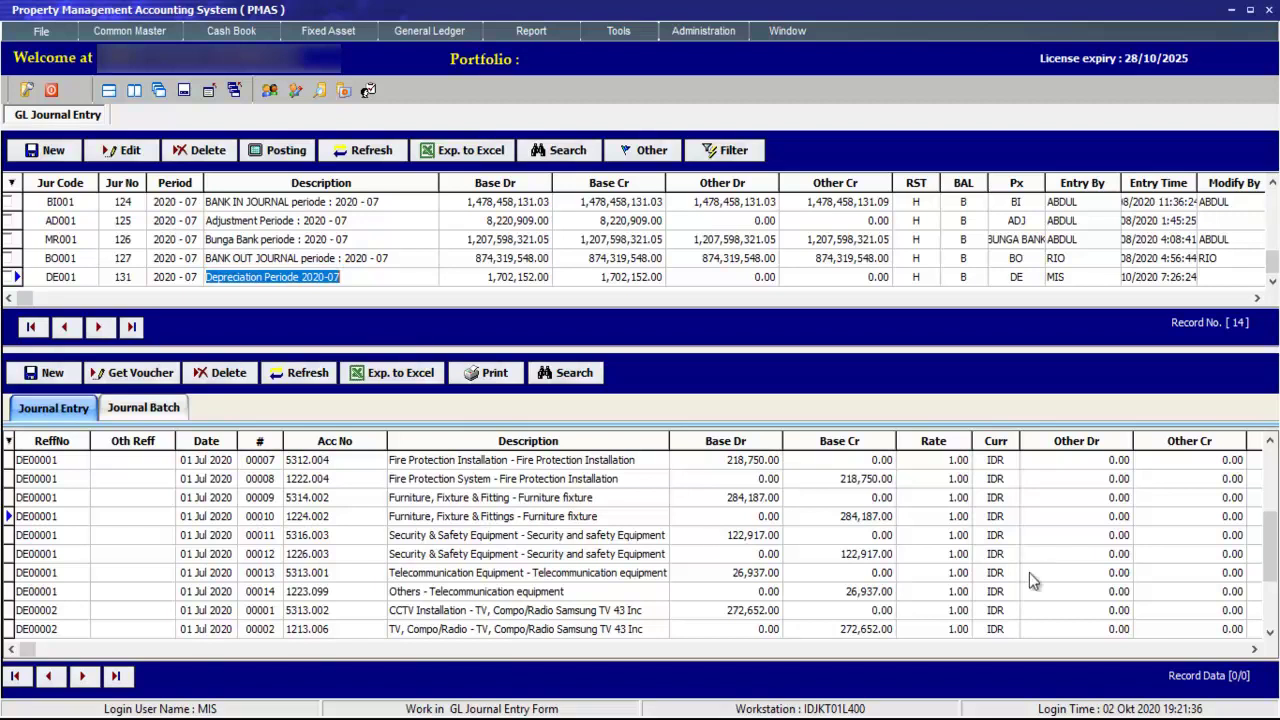
- Open voucher DE00002 from the 2020-07 depreciation journal's batch list and delete the voucher, confirming the deletion
left_click(145, 411)
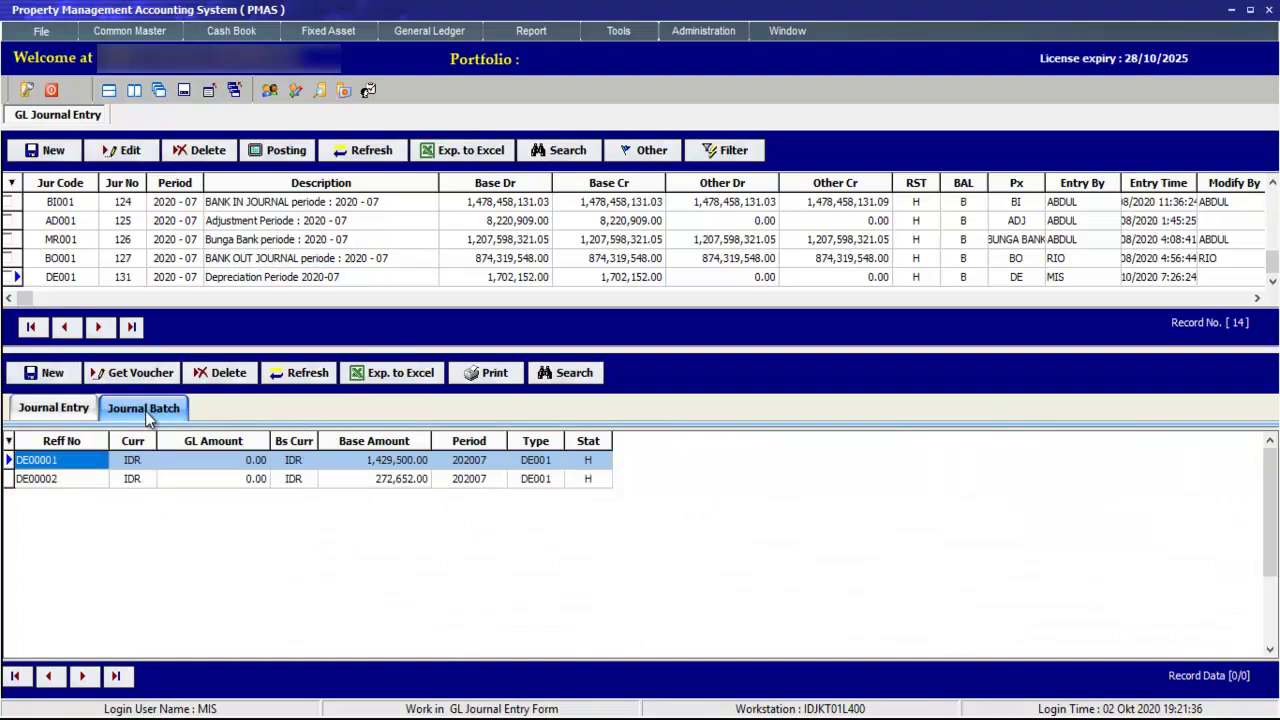
double_click(88, 477)
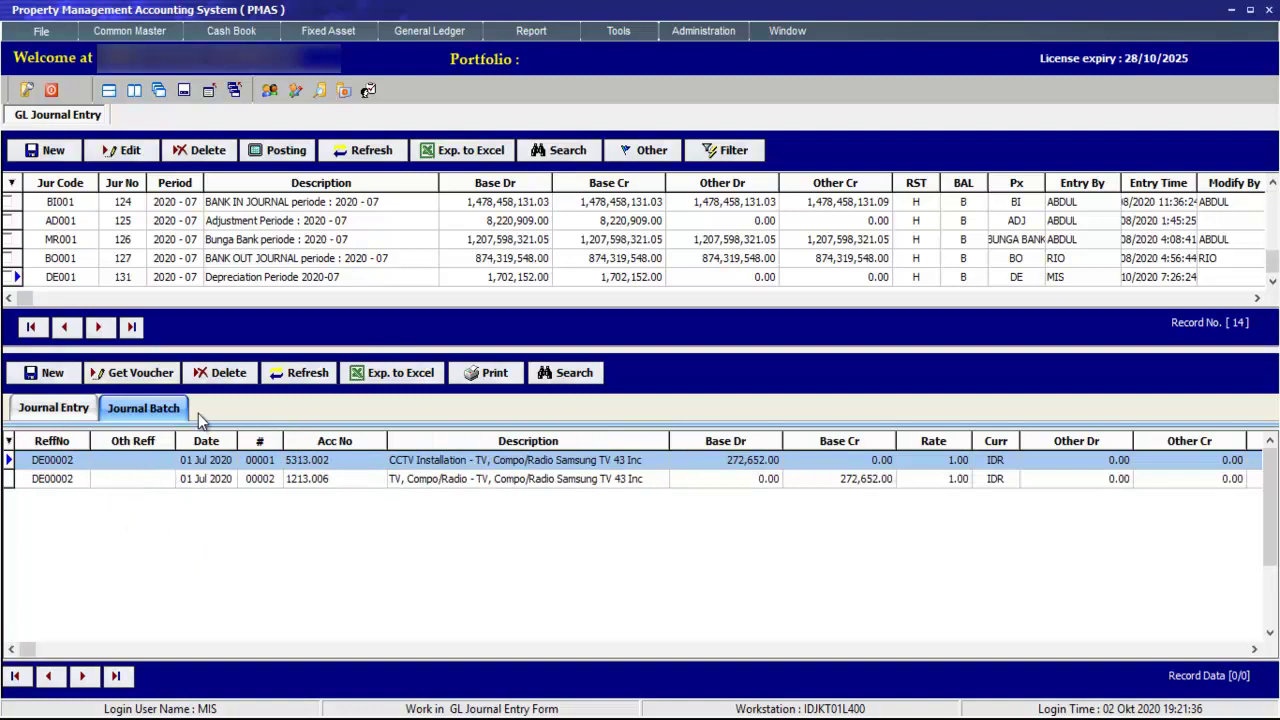
left_click(208, 378)
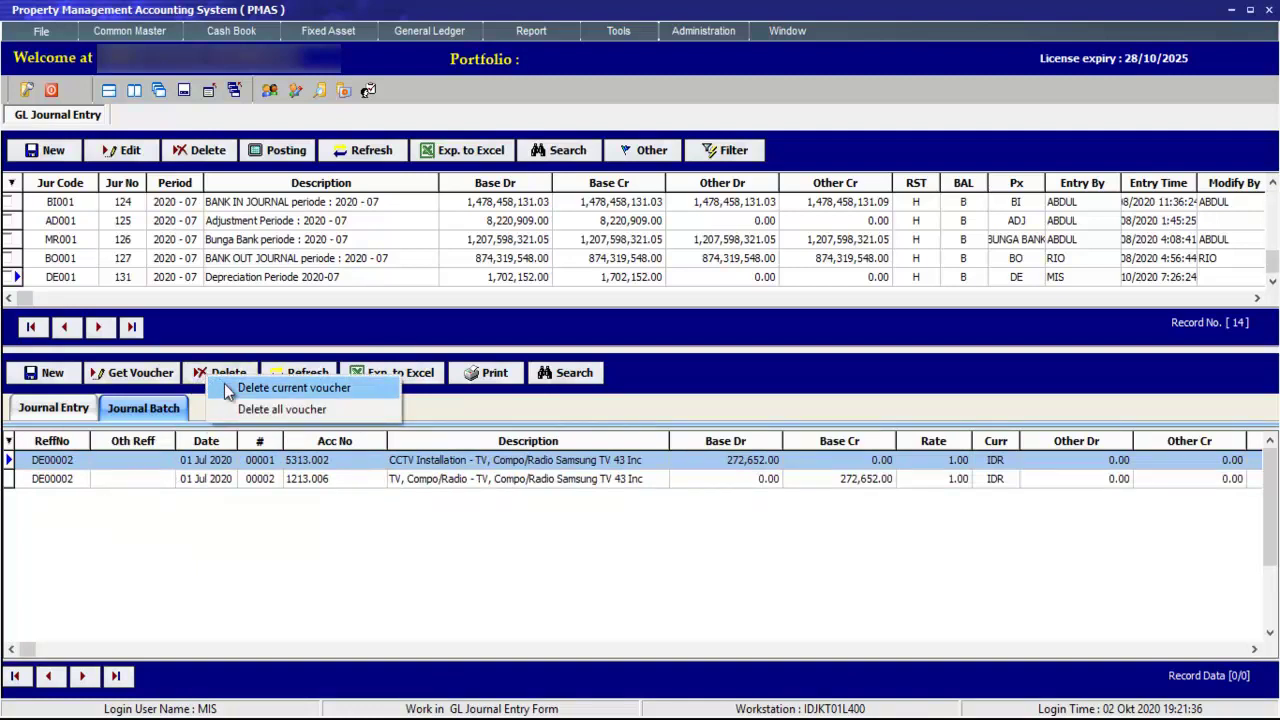
left_click(226, 388)
left_click(580, 404)
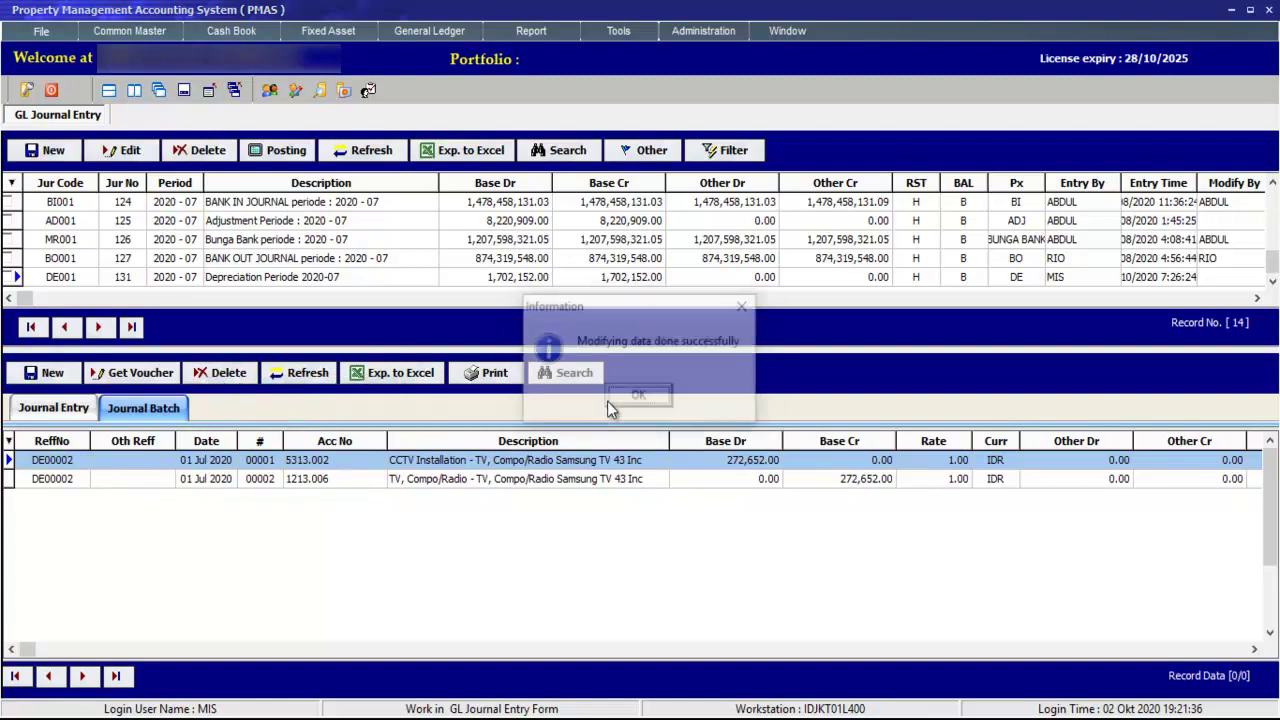
left_click(633, 405)
left_click(630, 400)
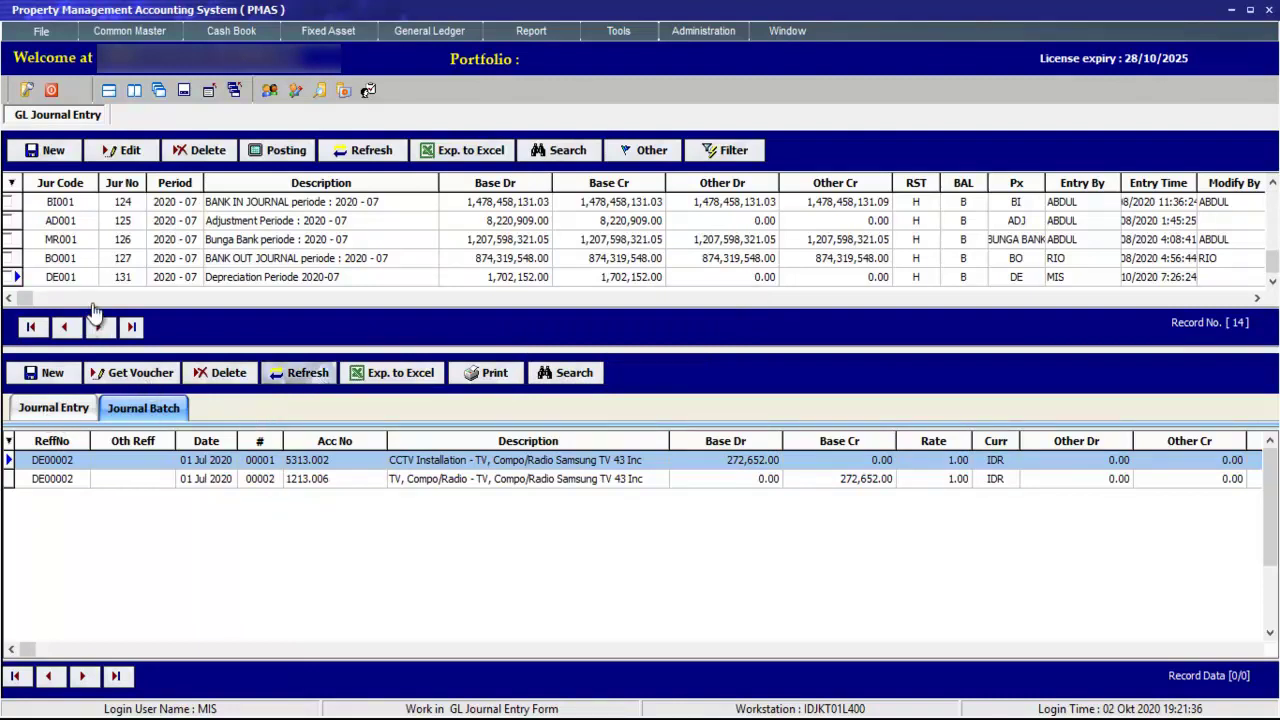
- Check the depreciation journal's batch list and all its entry lines for what remains after the voucher deletion
left_click(70, 402)
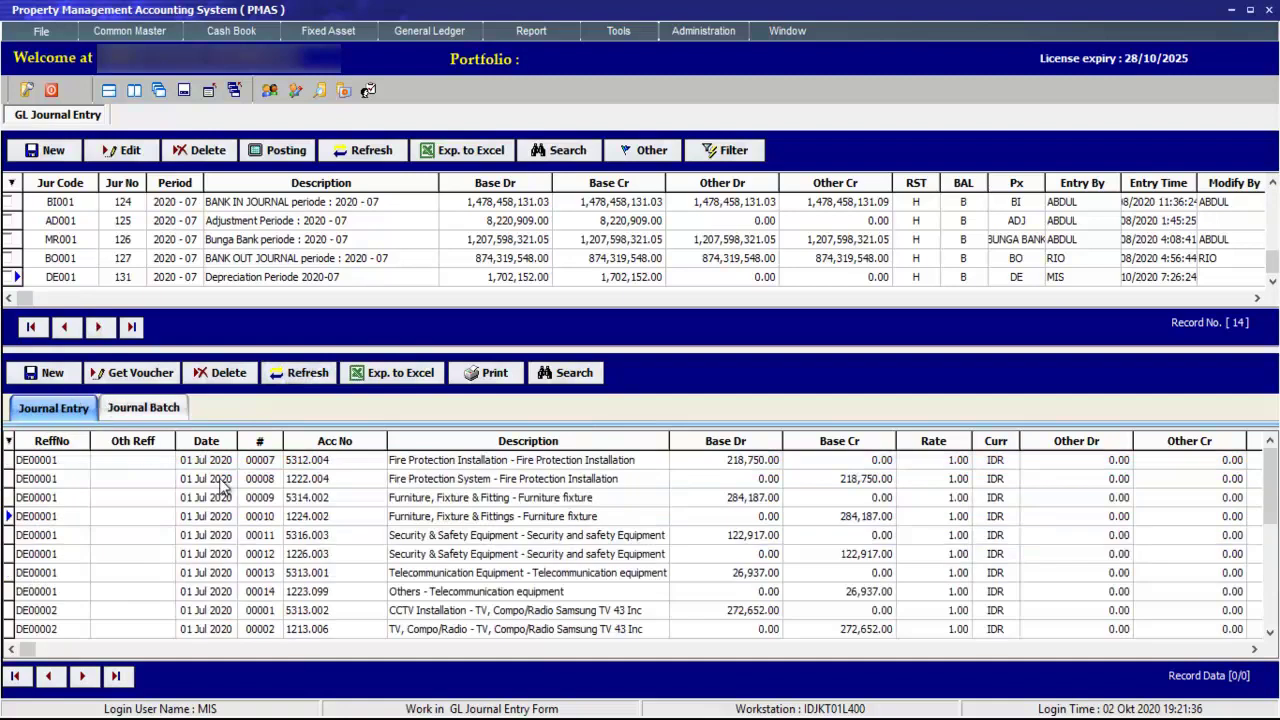
scroll(1253, 522, "down", 2)
left_click(140, 409)
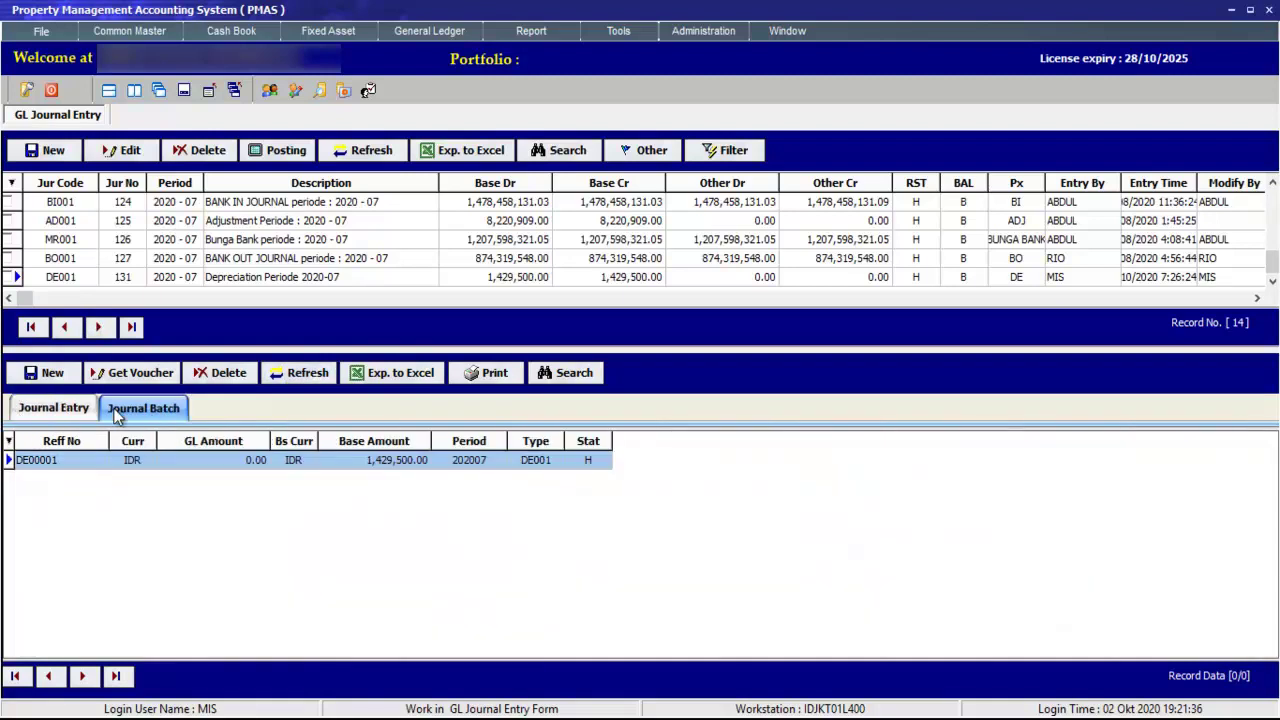
left_click(60, 408)
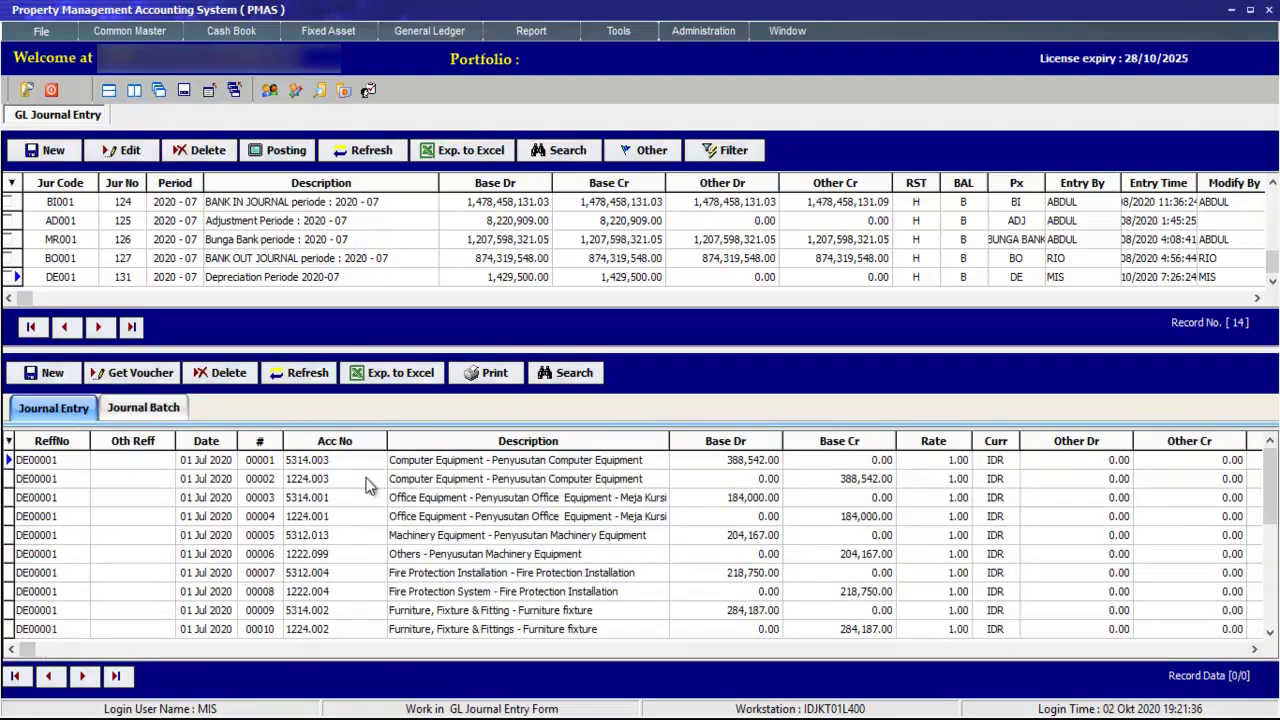
scroll(367, 484, "down", 3)
scroll(367, 484, "down", 10)
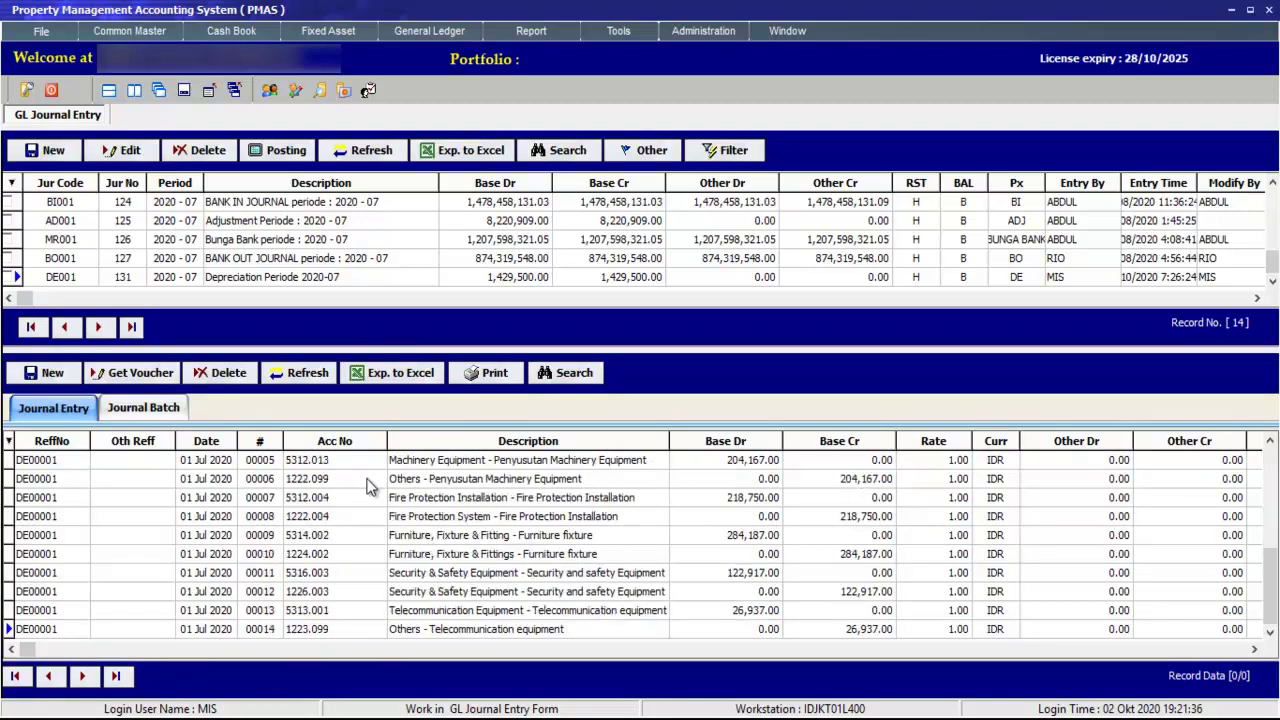
scroll(367, 484, "up", 10)
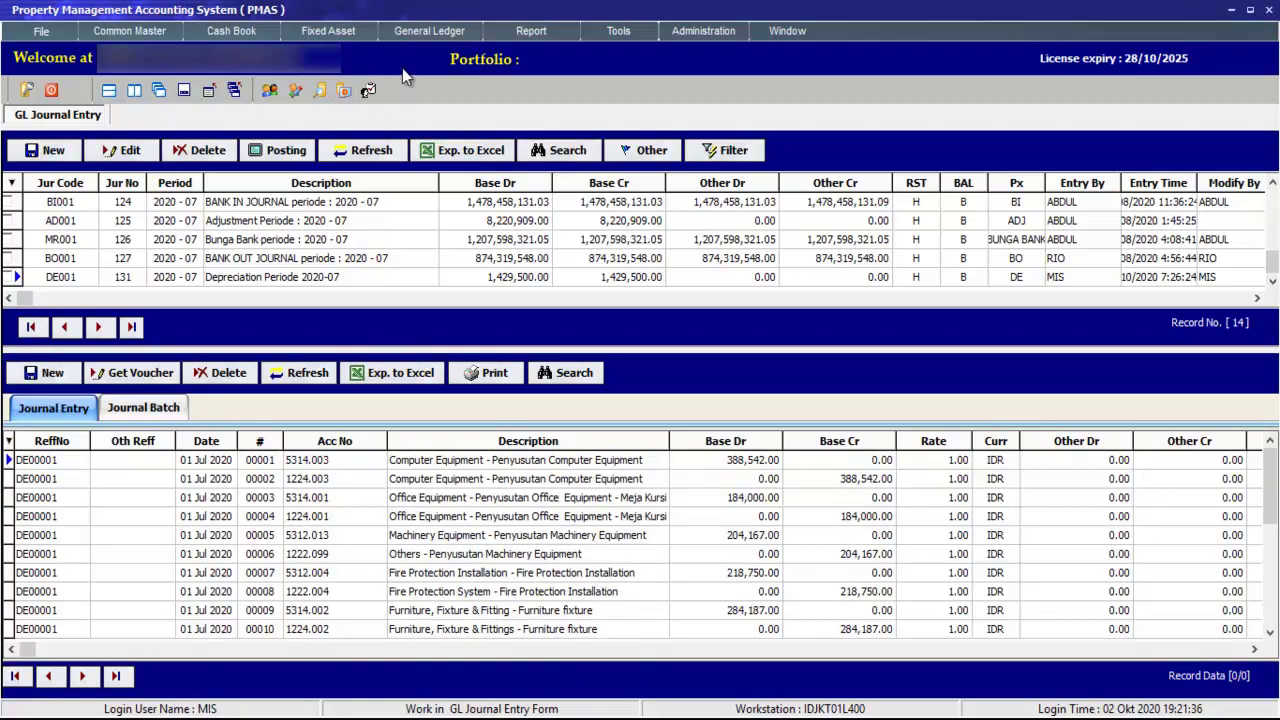
- Open the A/R sub ledger posting gate and set the accounting period to 2020-08
left_click(422, 31)
mouse_move(427, 70)
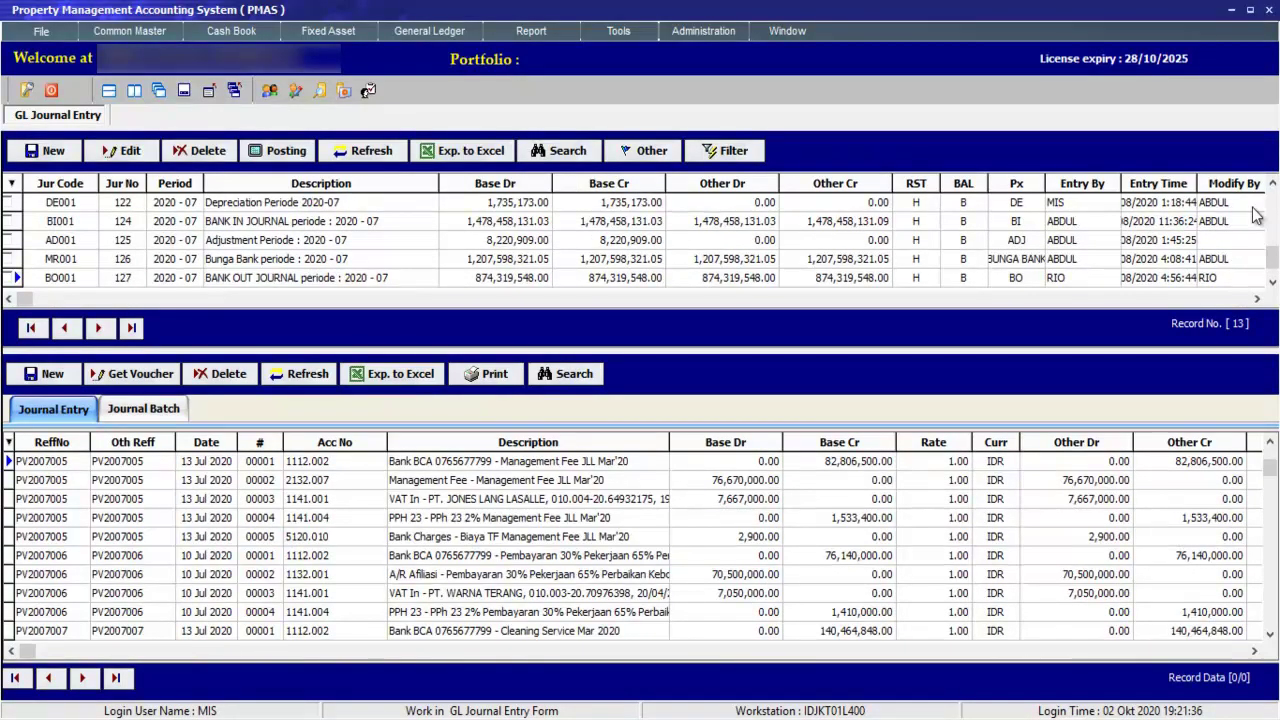
left_click(421, 40)
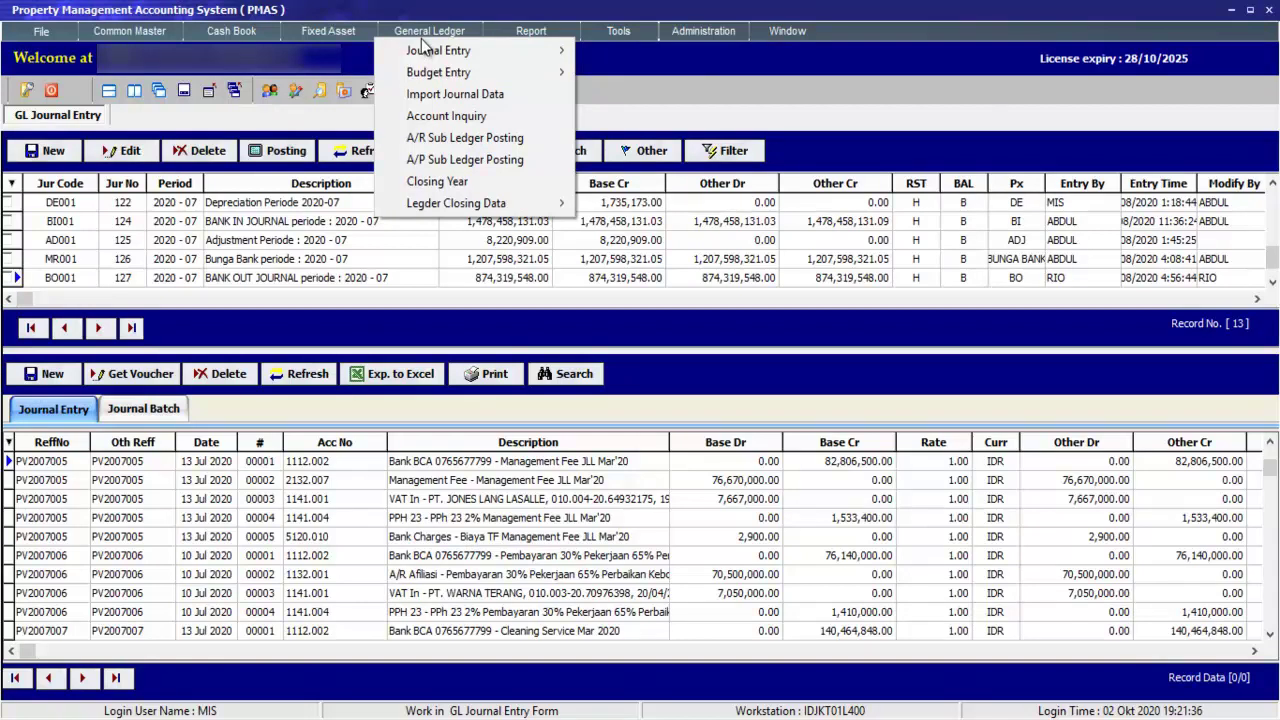
left_click(440, 146)
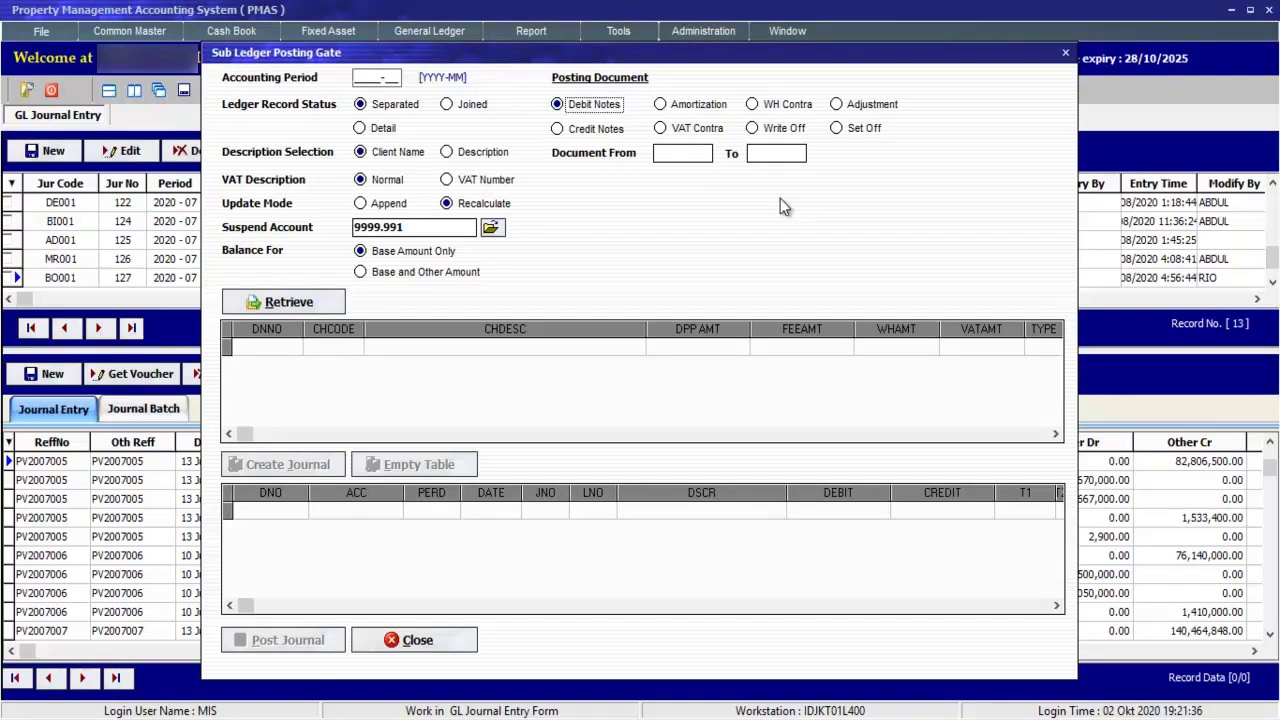
left_click(360, 78)
type("2020-08")
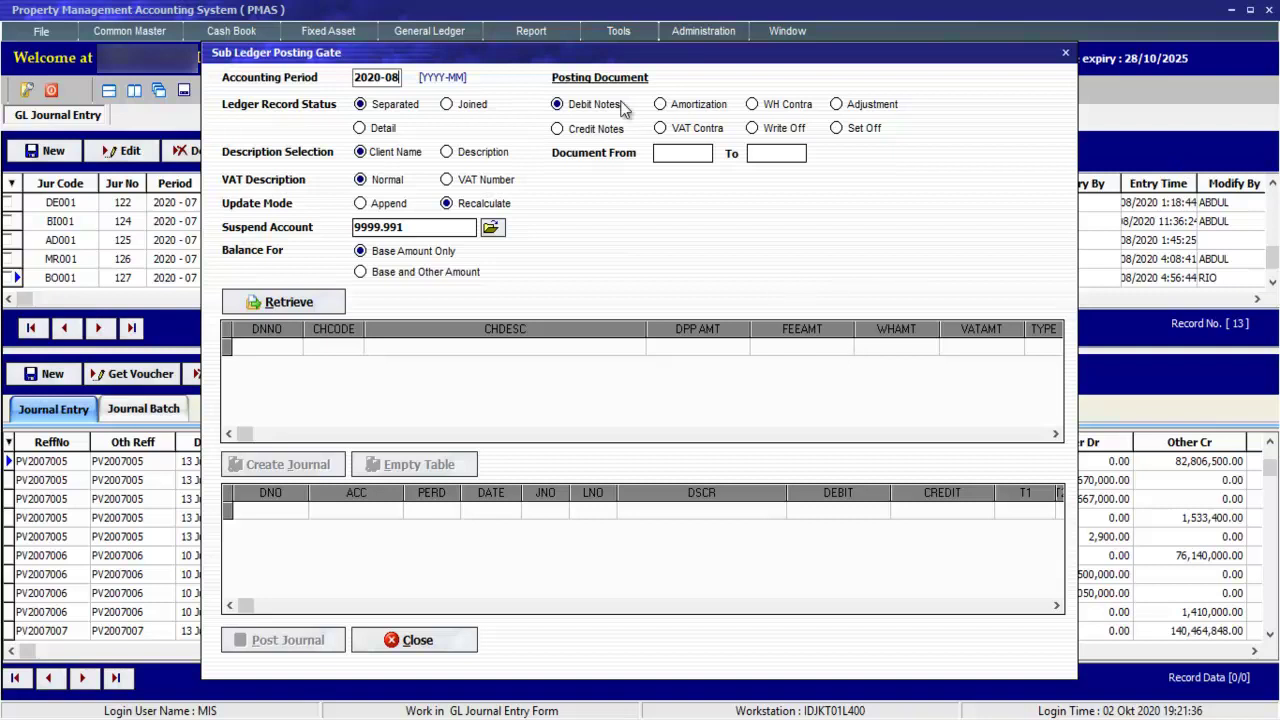
- Go through the posting document types in turn, including Credit Notes, Amortization, WH Contra, Write Off, Adjustment and Set Off
left_click(576, 108)
left_click(576, 133)
left_click(660, 106)
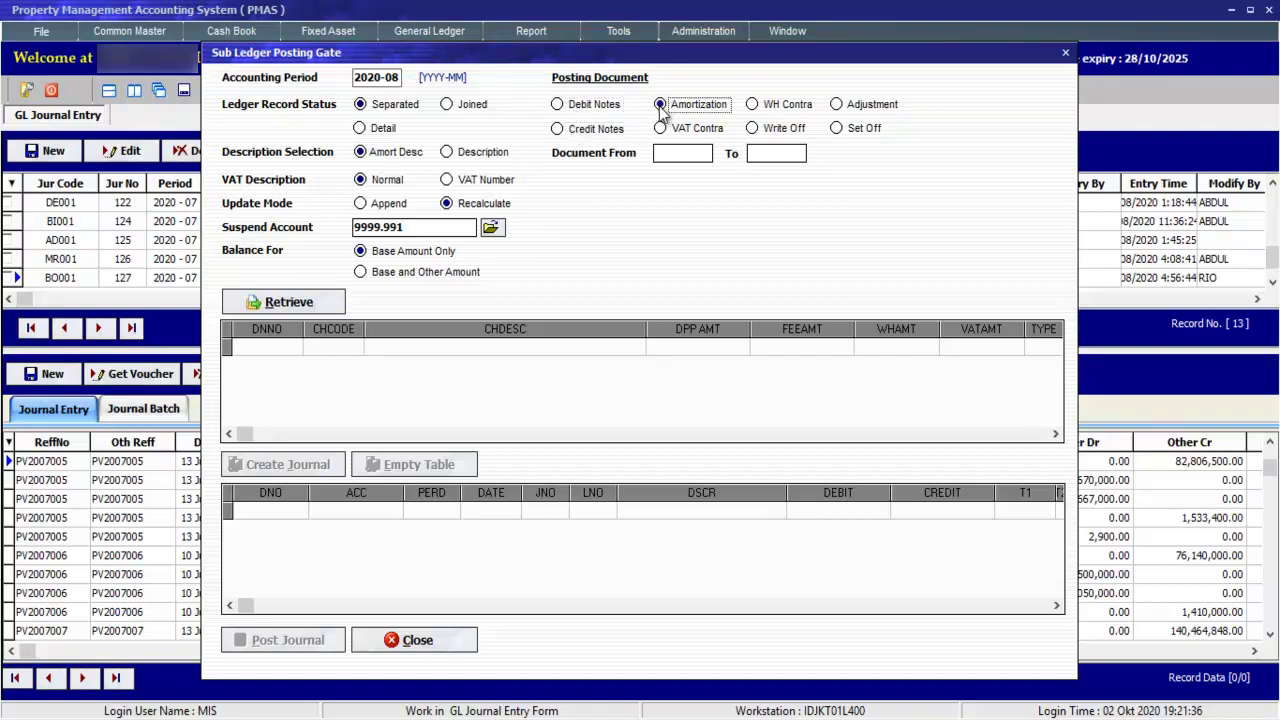
left_click(760, 110)
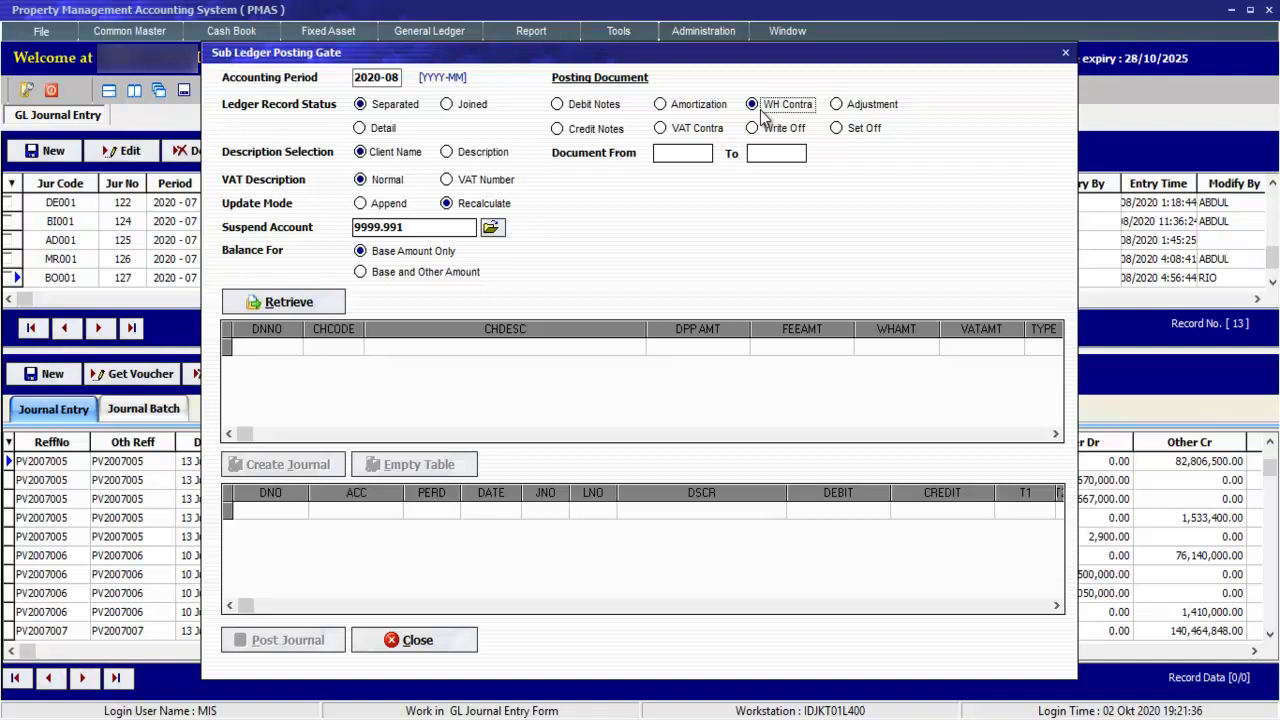
left_click(762, 133)
left_click(837, 106)
left_click(860, 133)
- Choose Debit Notes as the posting document, retrieve the 2020-08 documents, and create their journal lines
left_click(613, 109)
left_click(310, 308)
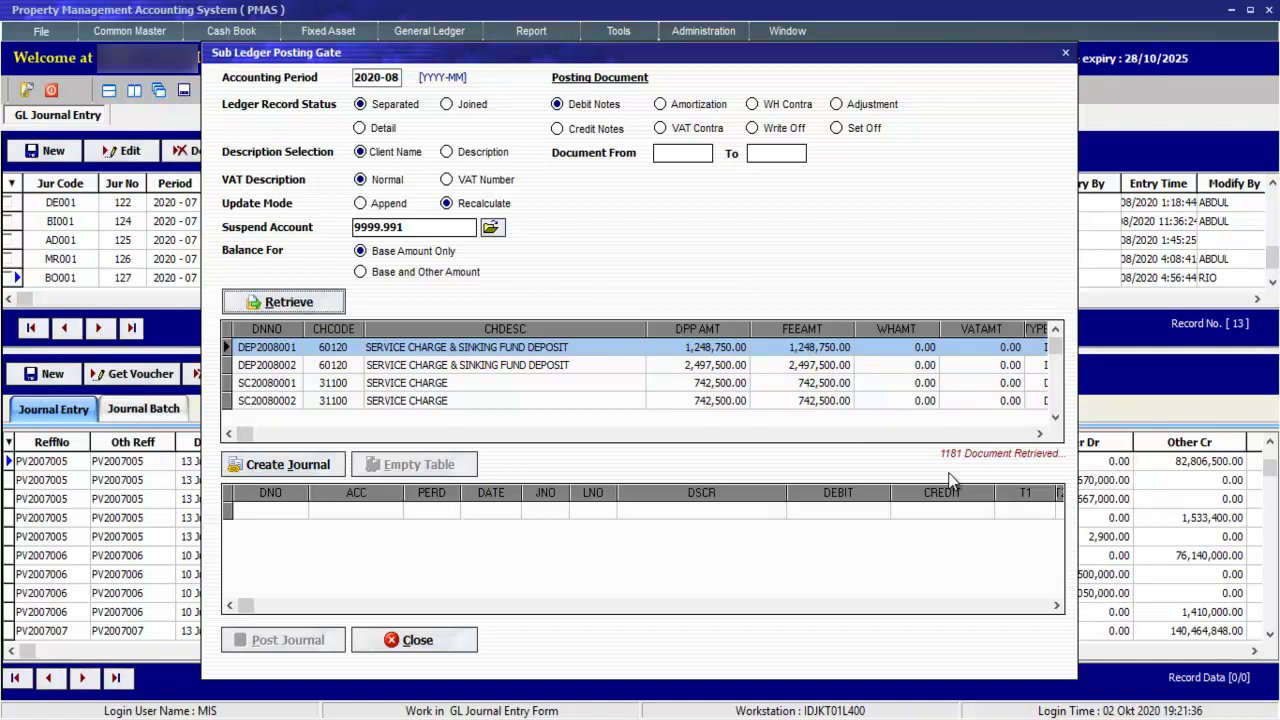
left_click(316, 465)
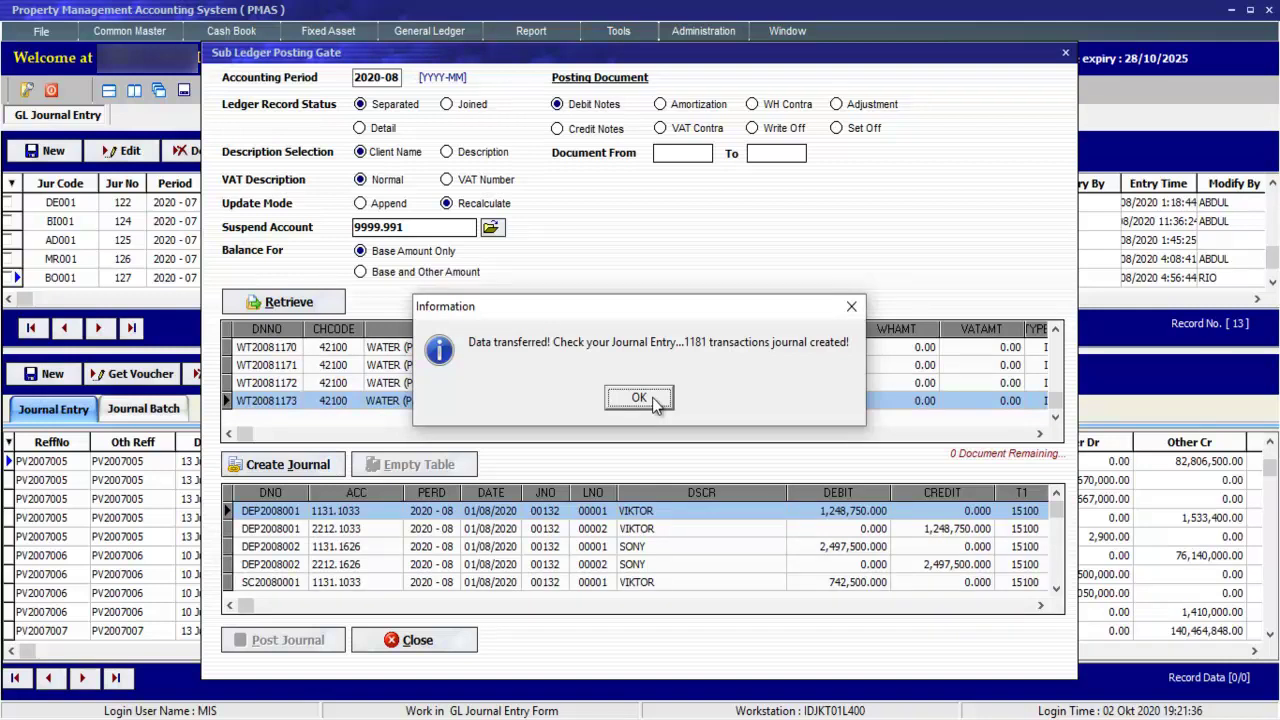
left_click(640, 398)
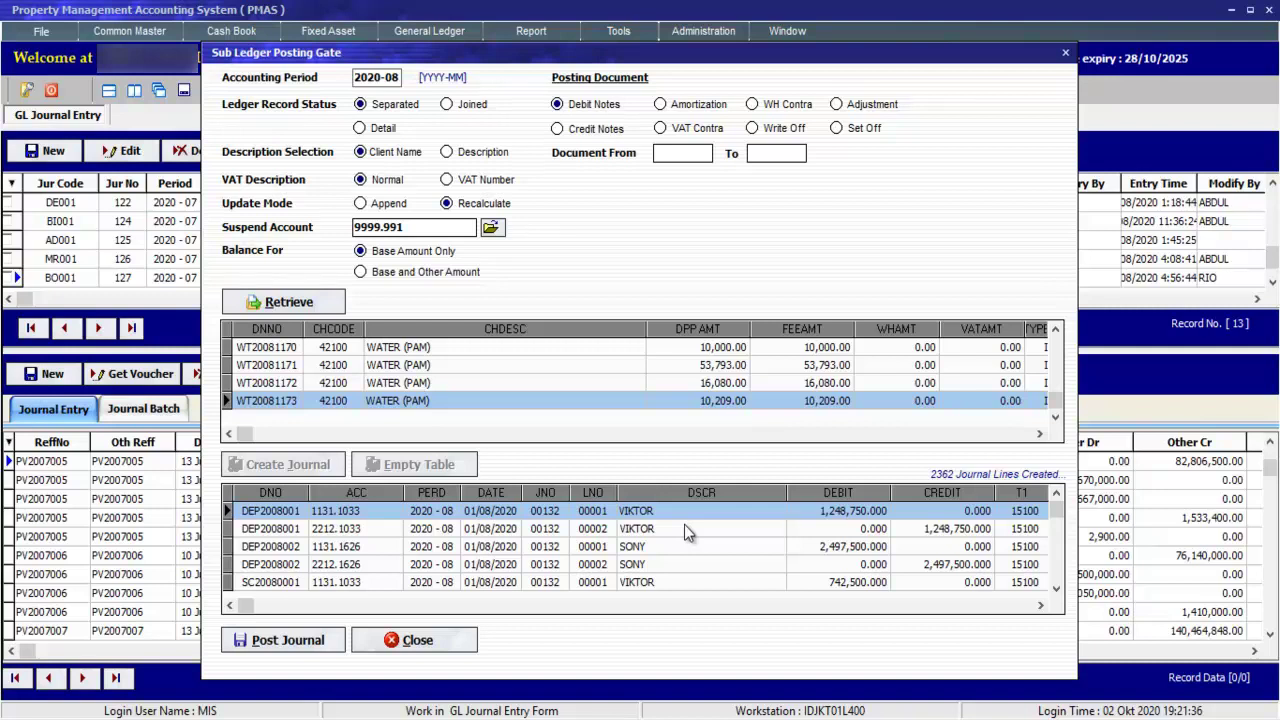
- Post the created lines as a DN001 journal described "Debit Note Periode : 2020 - 08", then close the posting gate
left_click(236, 642)
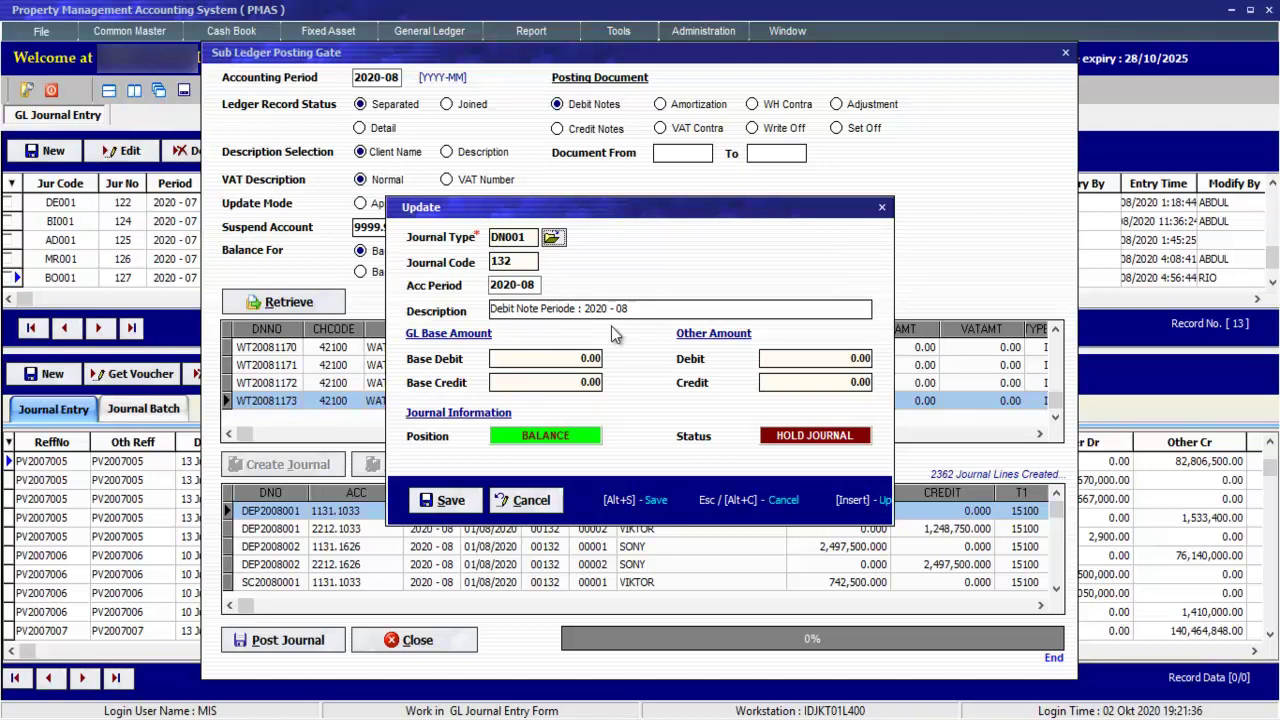
left_click(443, 501)
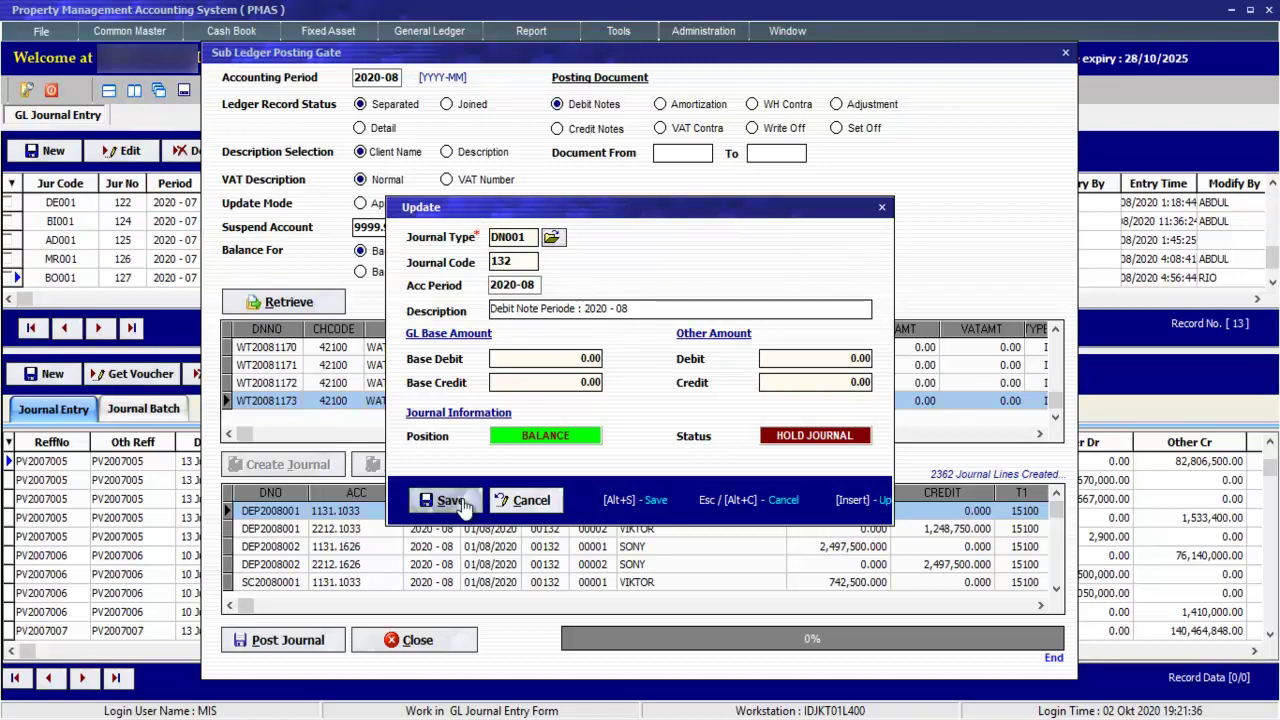
left_click(632, 399)
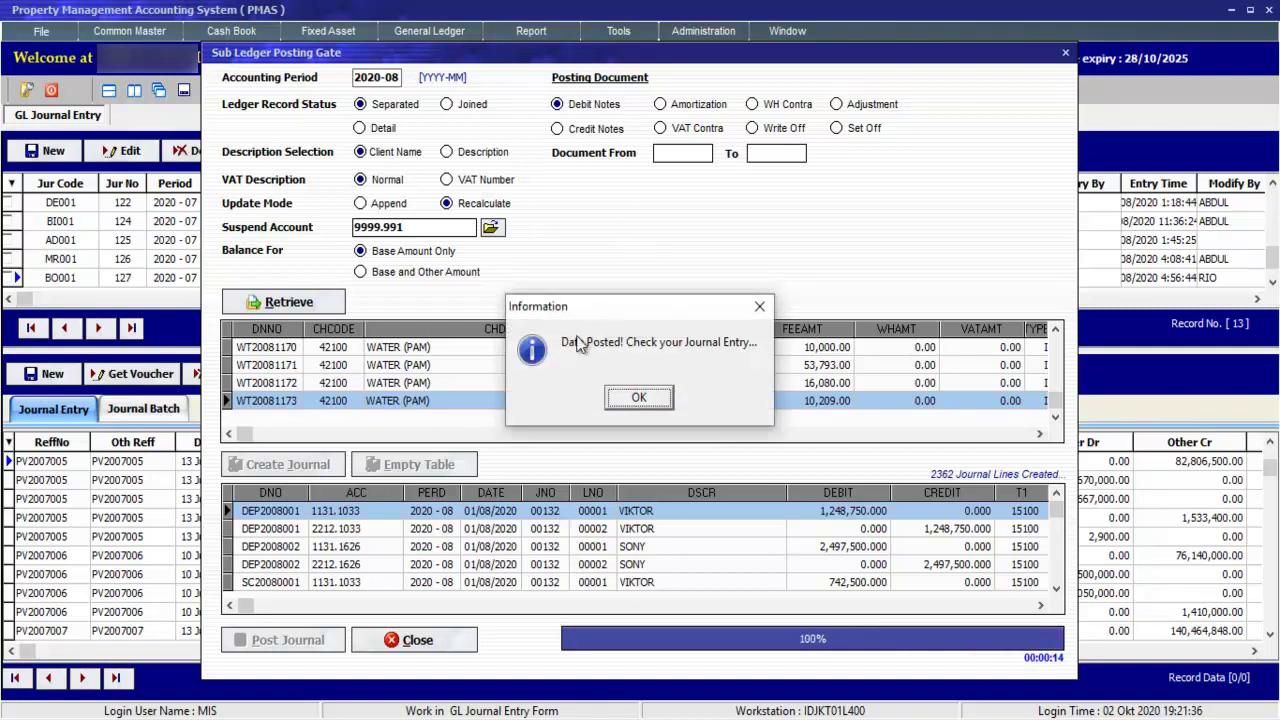
left_click(647, 397)
left_click(416, 640)
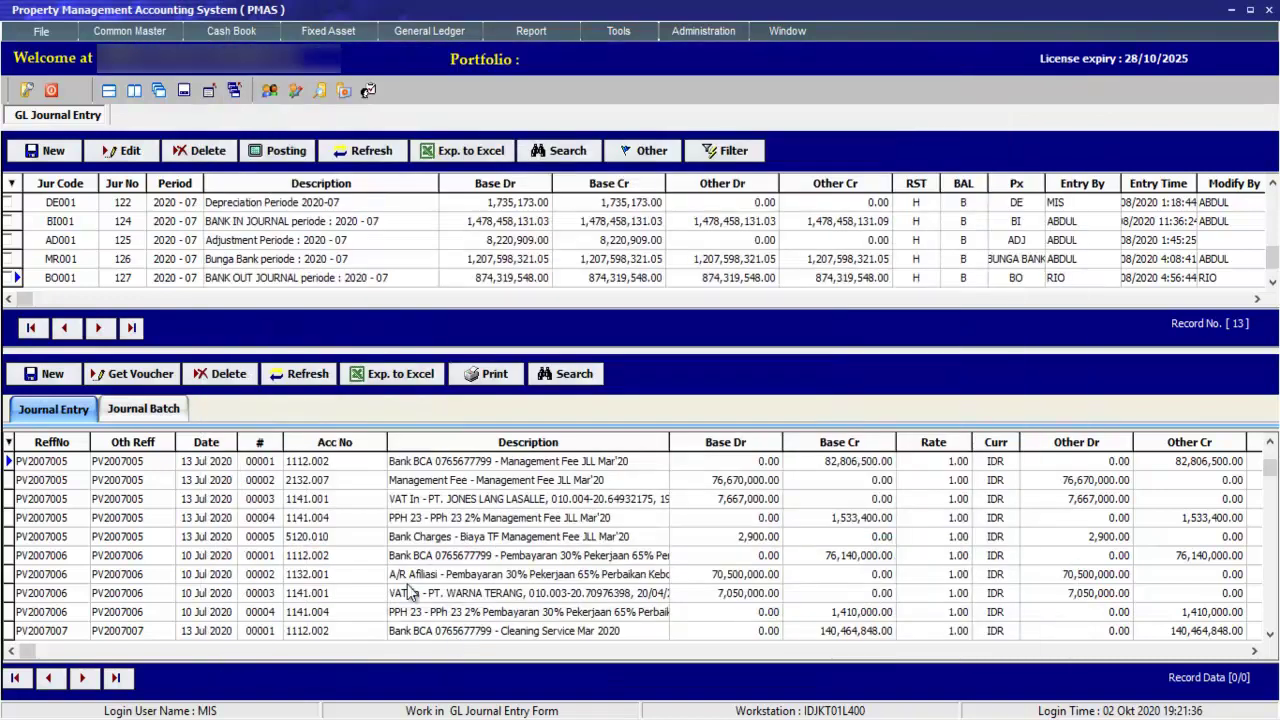
- Filter the journal list to period 2020-08 with all records and select the debit note journal
left_click(741, 155)
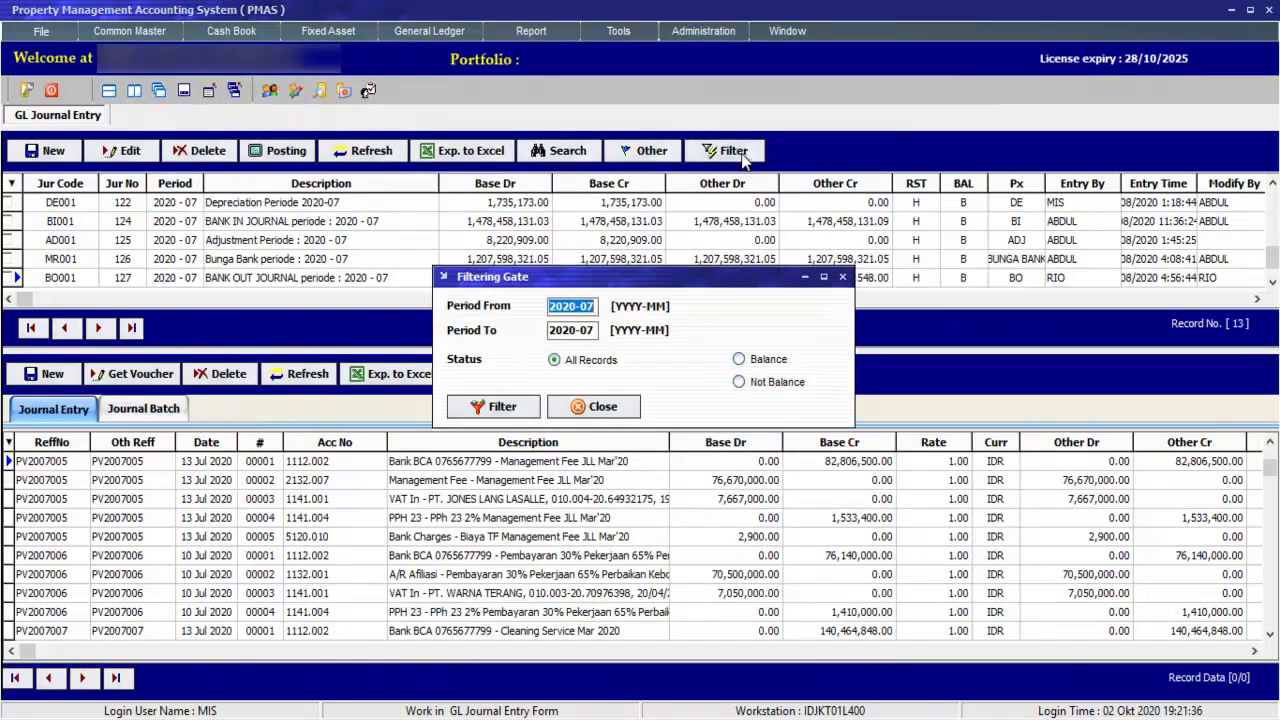
type("2020-08")
left_click(505, 409)
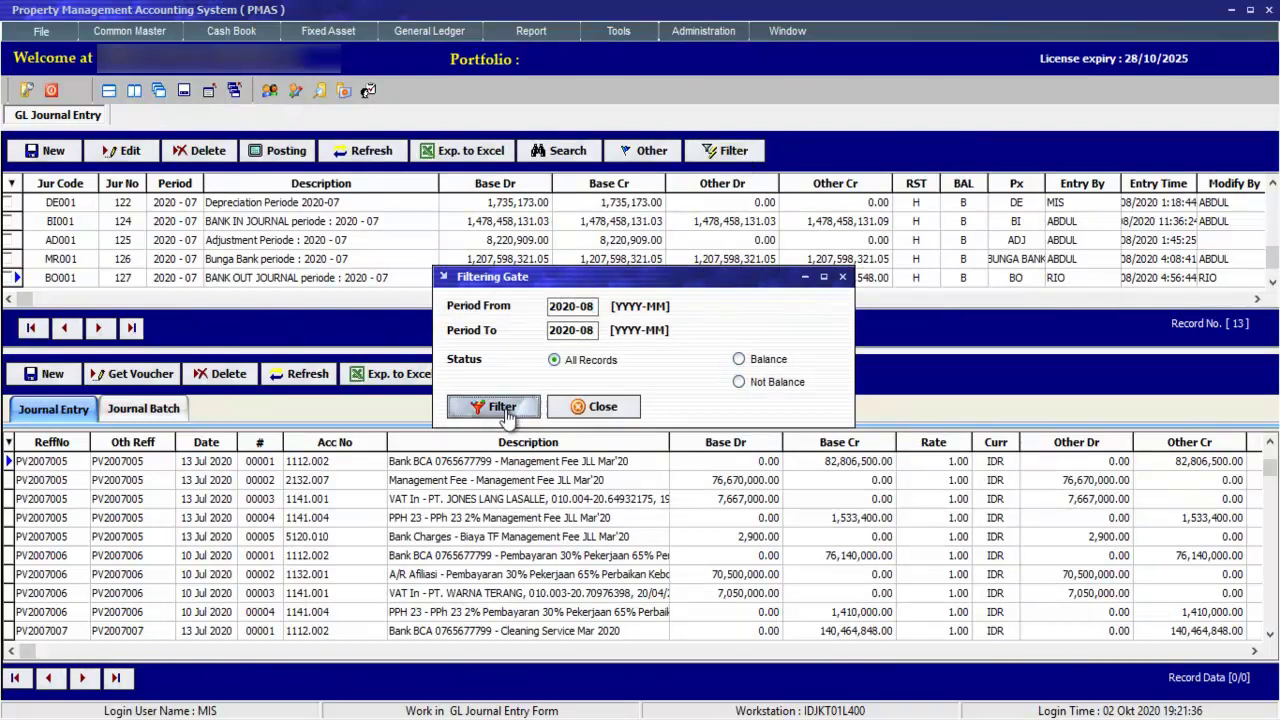
left_click(249, 202)
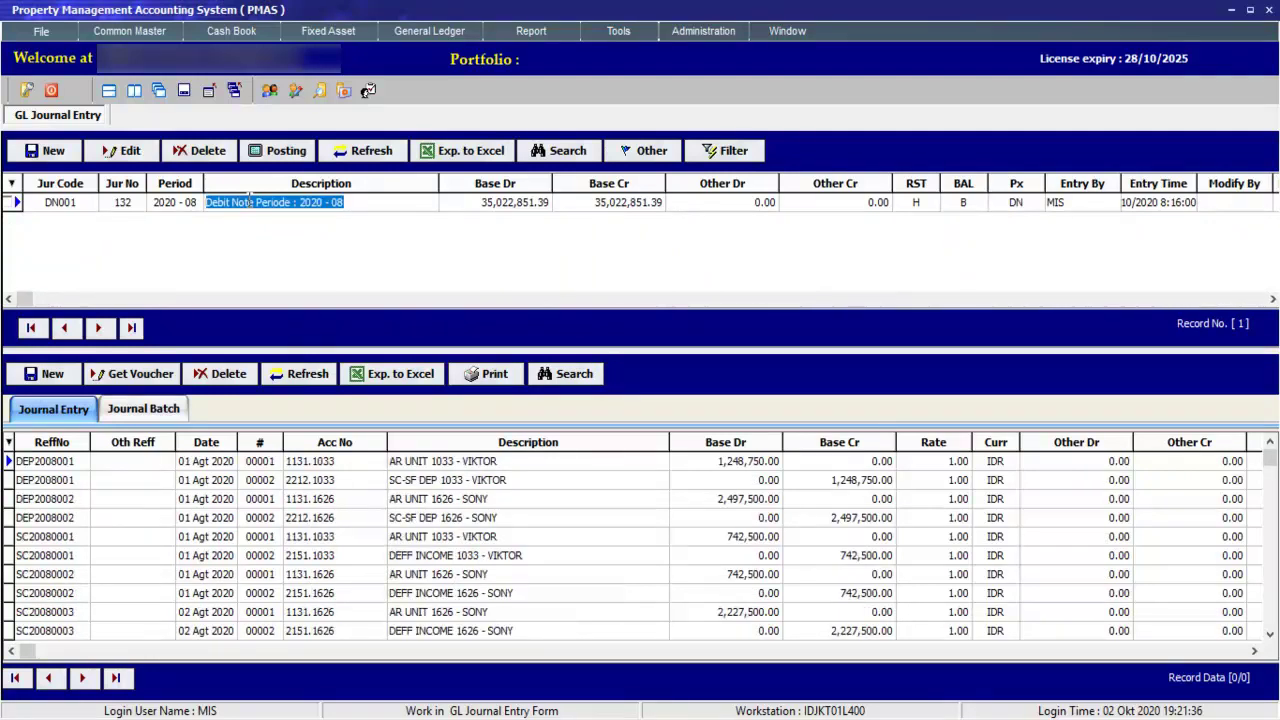
- View the A/R sub ledger posting options, close the dialog without posting, and return to the debit note journal
left_click(438, 31)
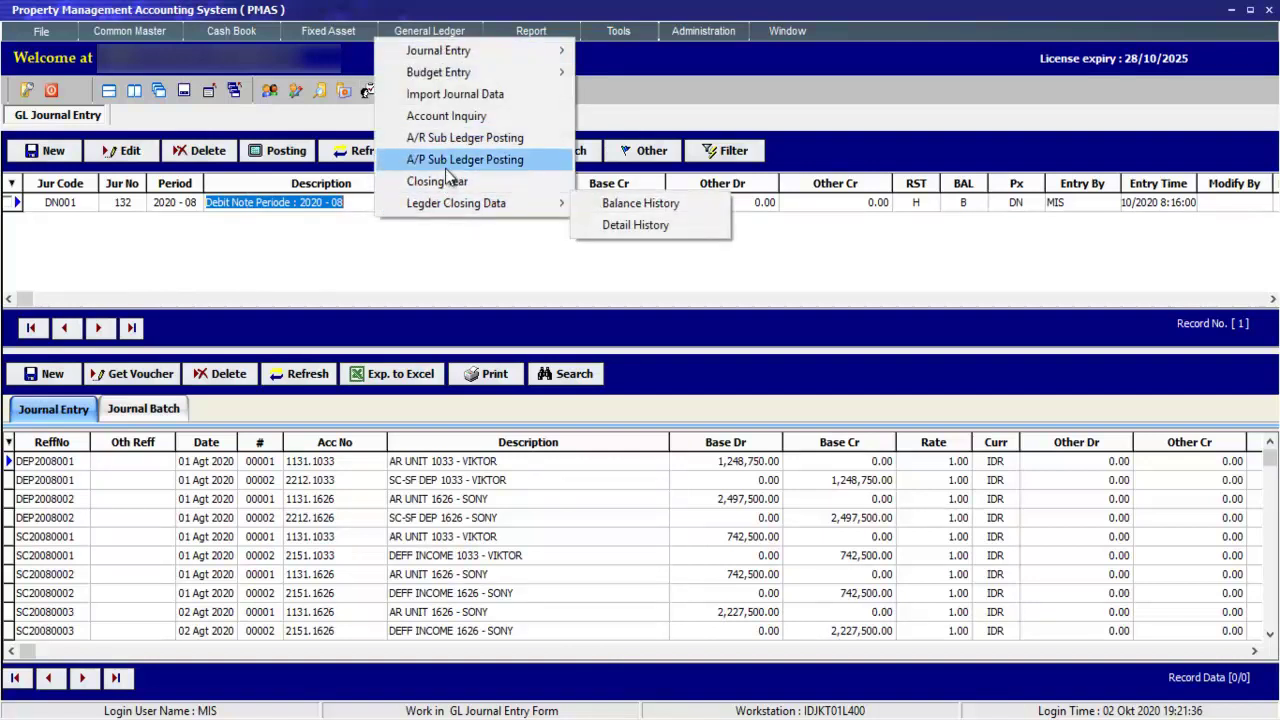
left_click(449, 138)
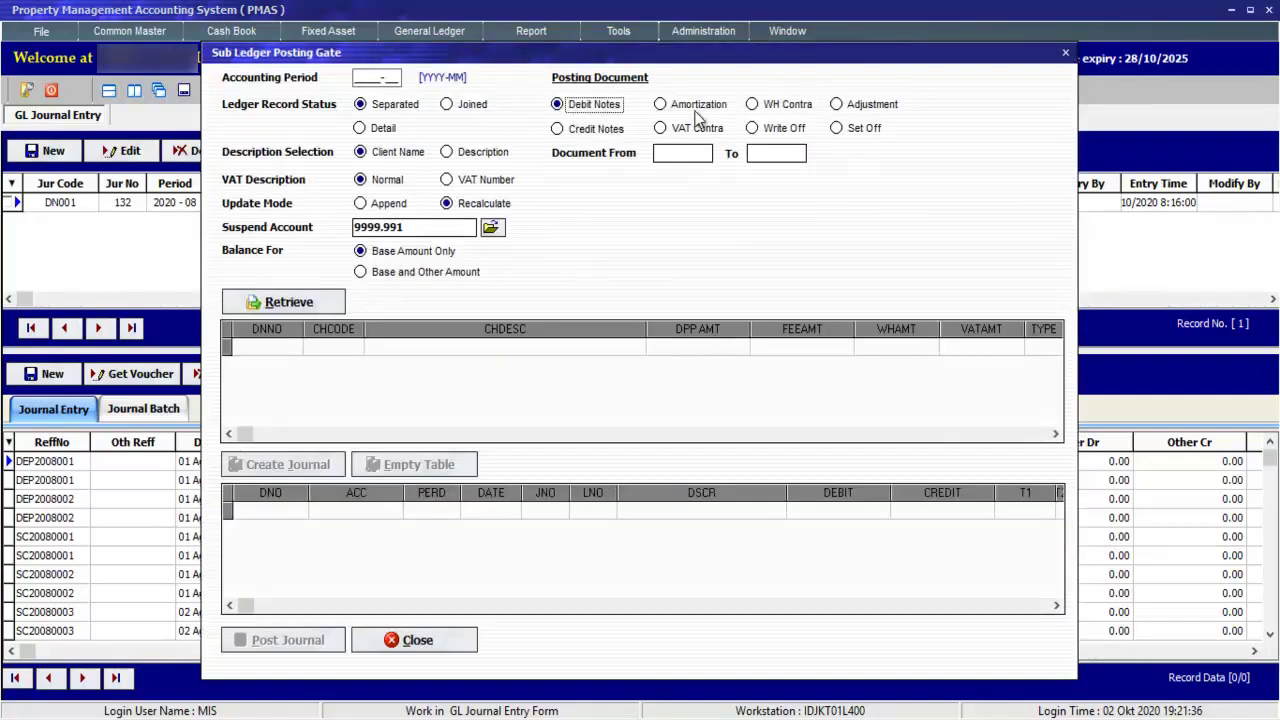
left_click(1065, 53)
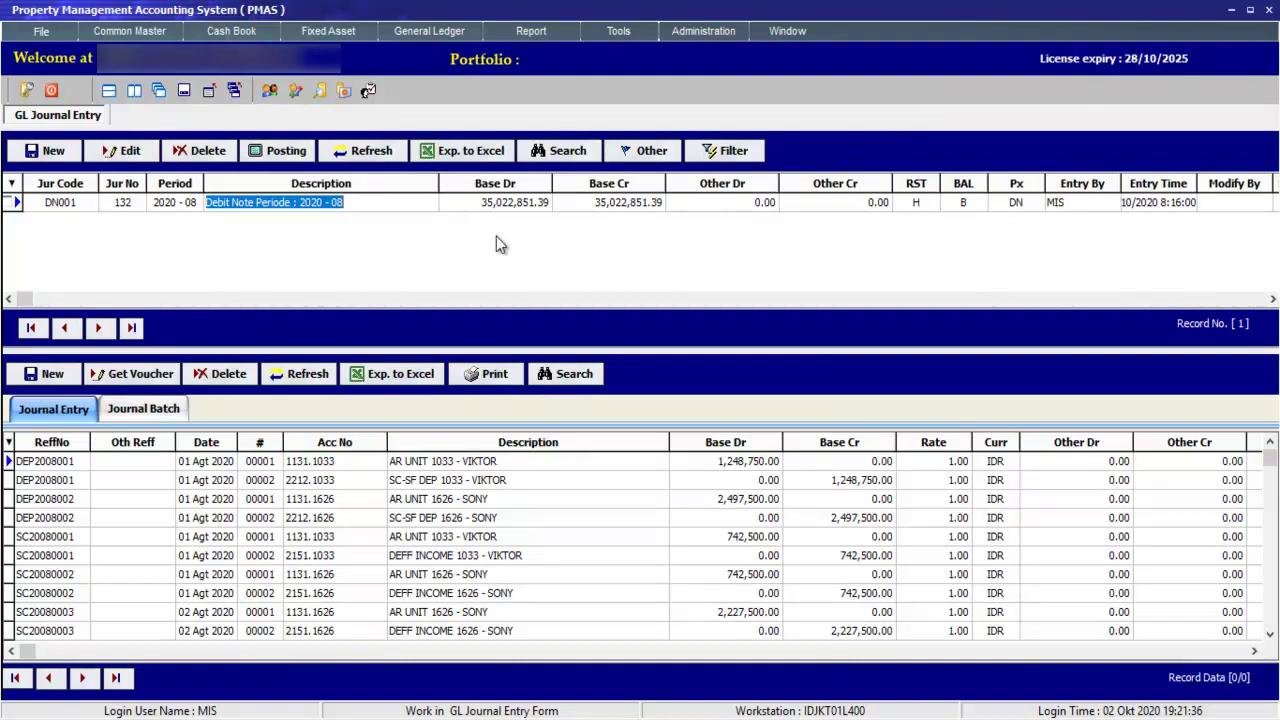
left_click(523, 208)
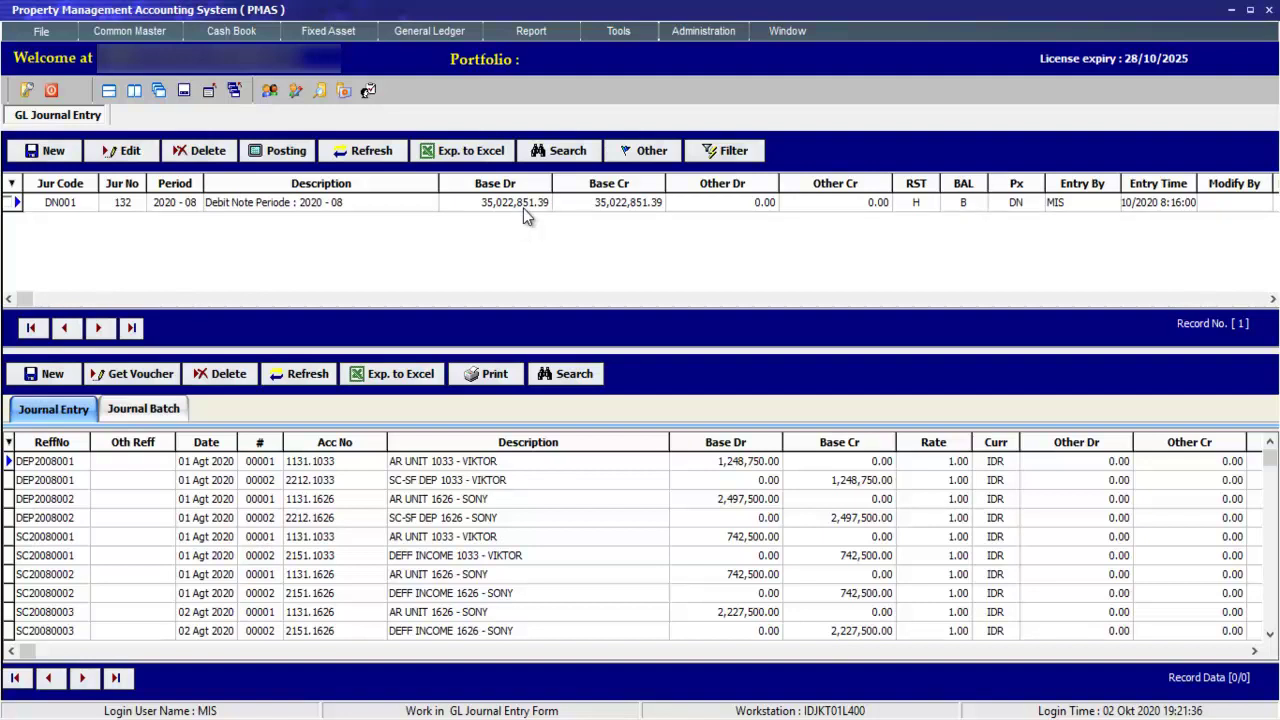
- View the A/P sub ledger posting options and close the dialog without posting
left_click(444, 30)
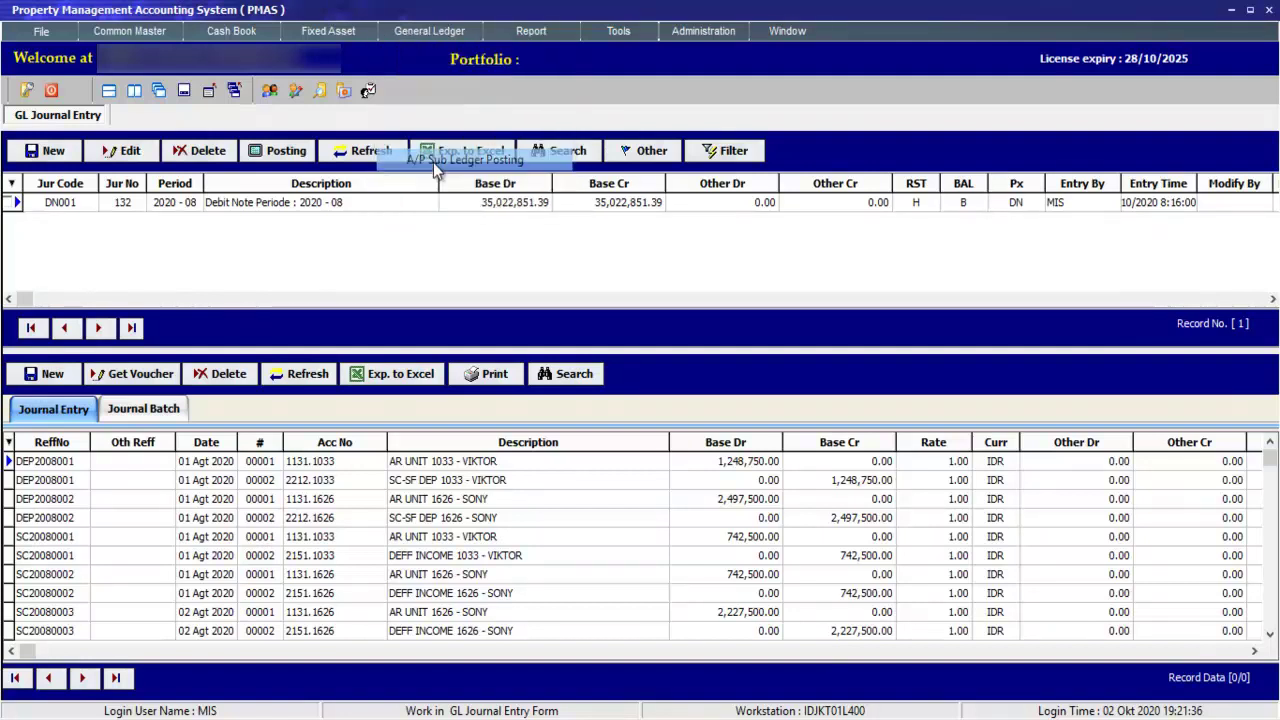
left_click(436, 162)
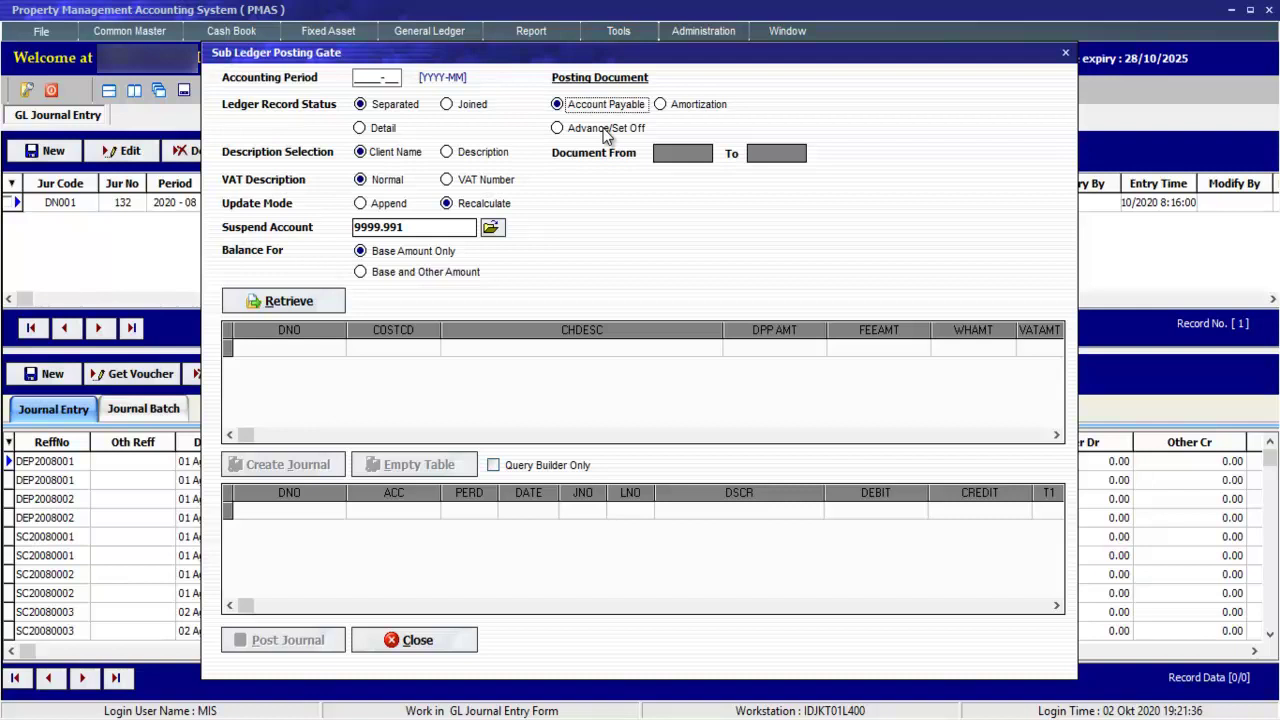
left_click(1066, 53)
- Display the available general ledger functions
left_click(449, 36)
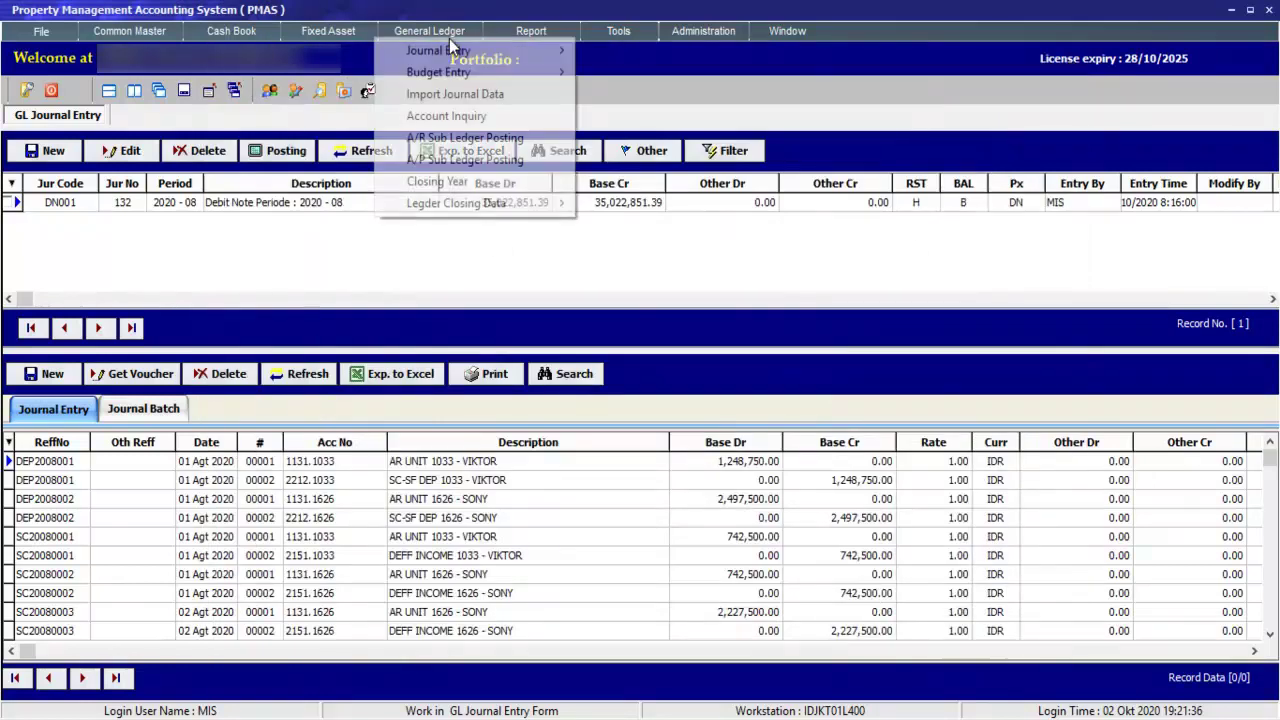